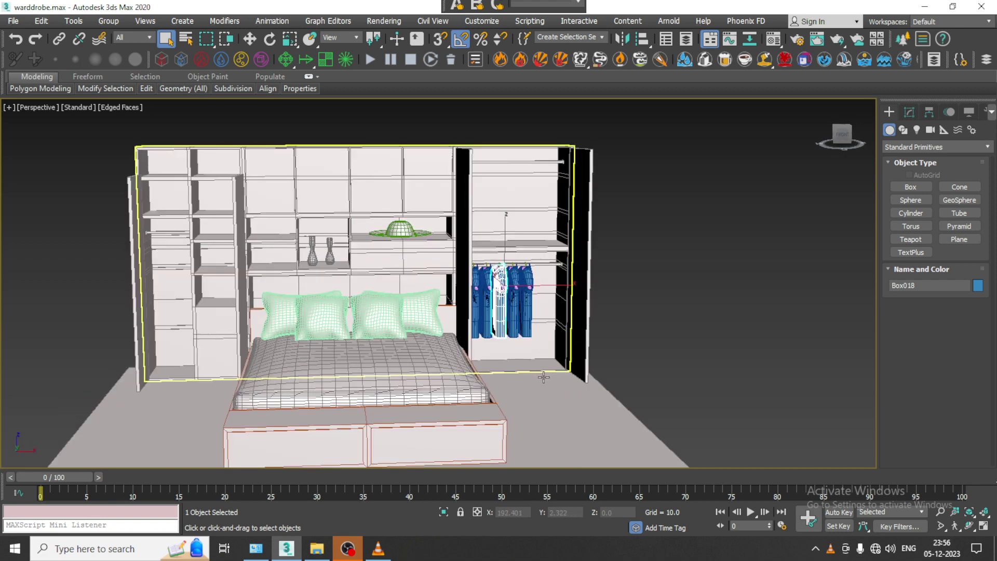
- View the white-melamine-closet-concepts image from the Desktop as a reference and place its window beside the model
key("alt+w")
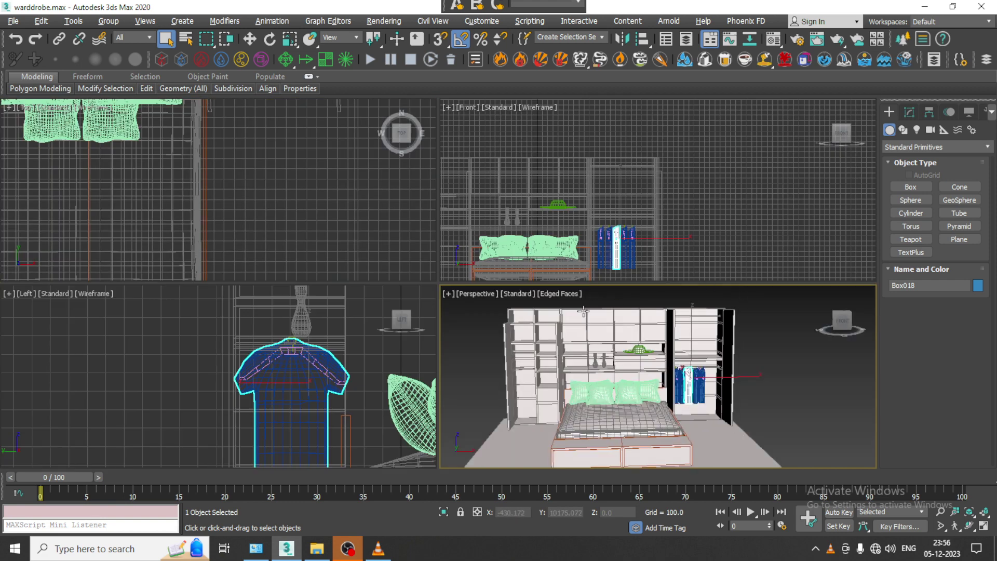
scroll(646, 255, "down", 4)
middle_click_drag(708, 377, 638, 335)
key("alt+w")
left_click(14, 21)
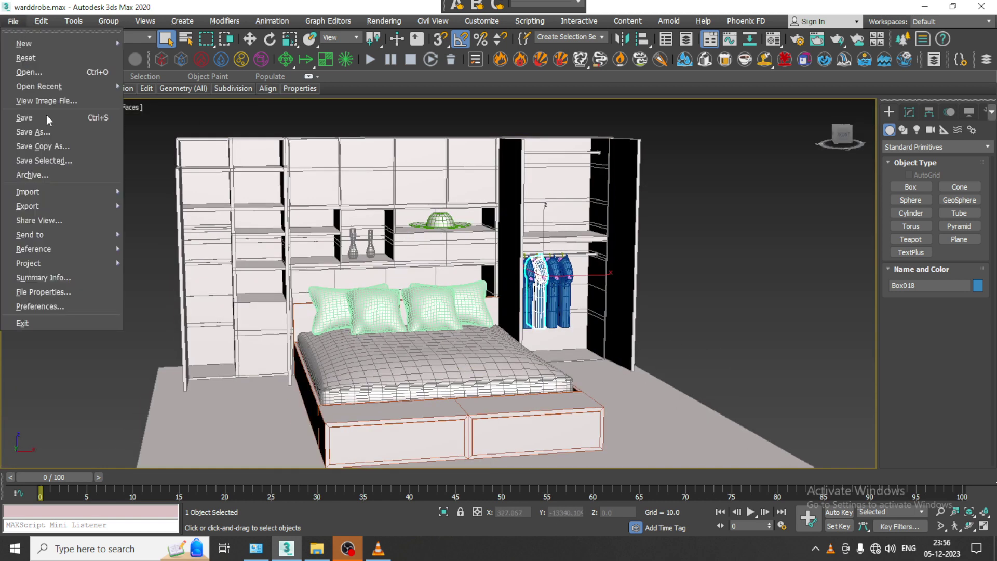
left_click(74, 102)
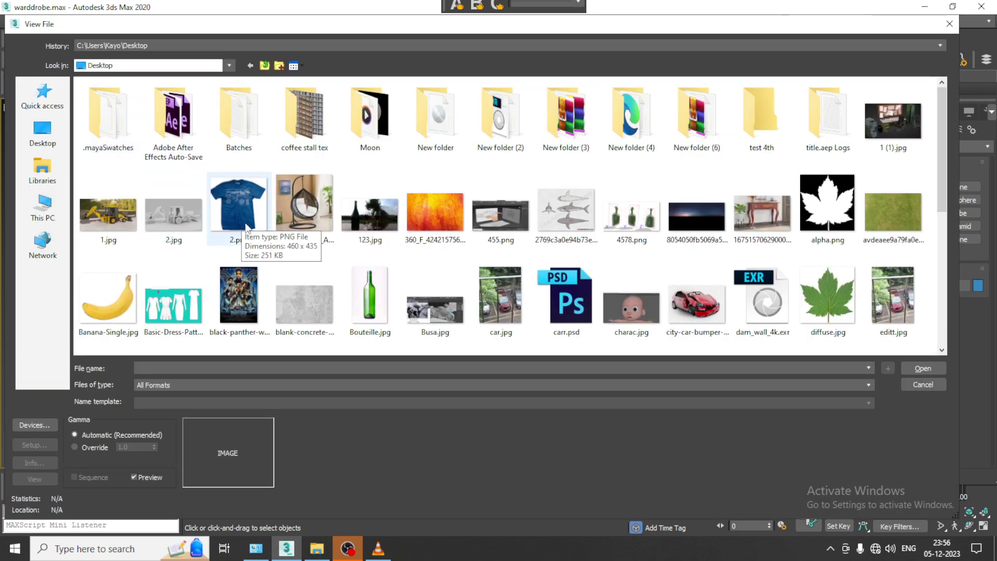
left_click(55, 135)
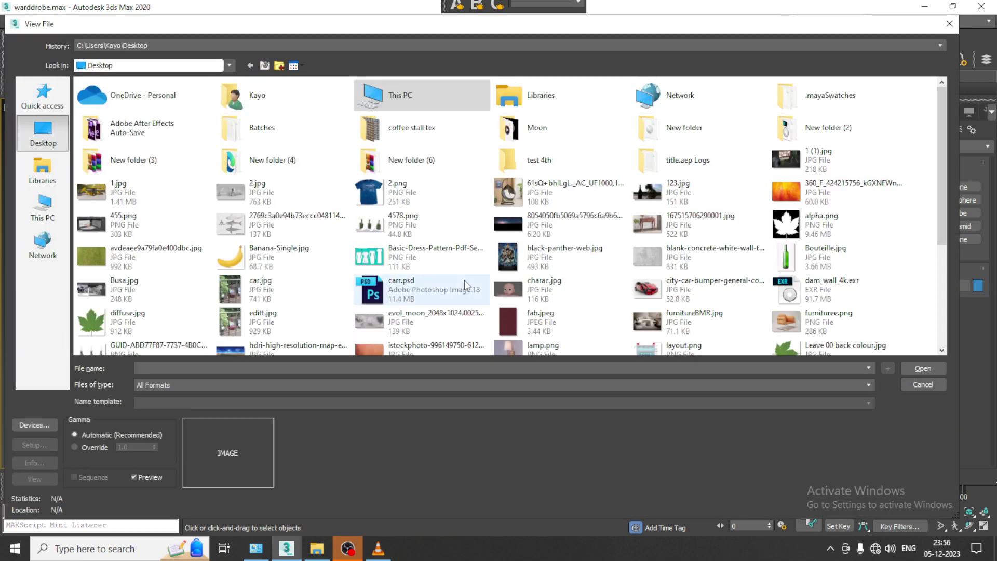
scroll(466, 286, "down", 3)
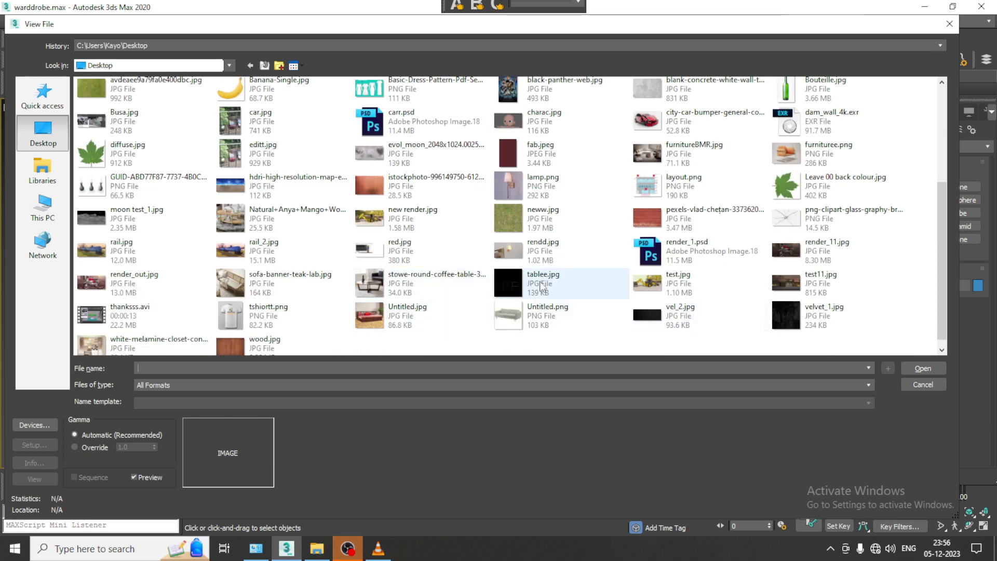
left_click(158, 347)
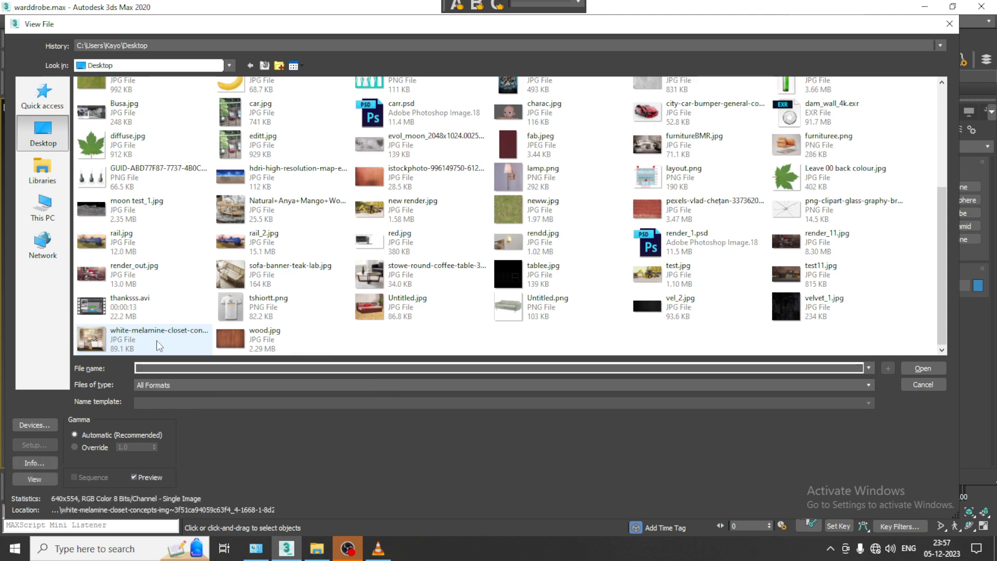
double_click(159, 347)
left_click_drag(459, 109, 93, 106)
- In the left view, draw a thin box across the shirt, about 2.3 long, 39.2 wide and 33.3 high
scroll(436, 289, "up", 10)
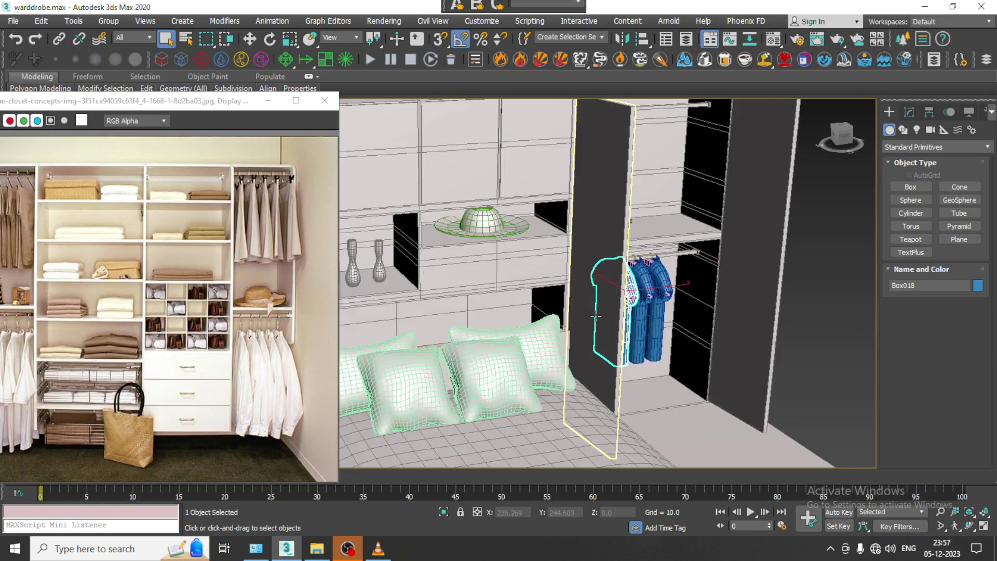
scroll(668, 285, "down", 8)
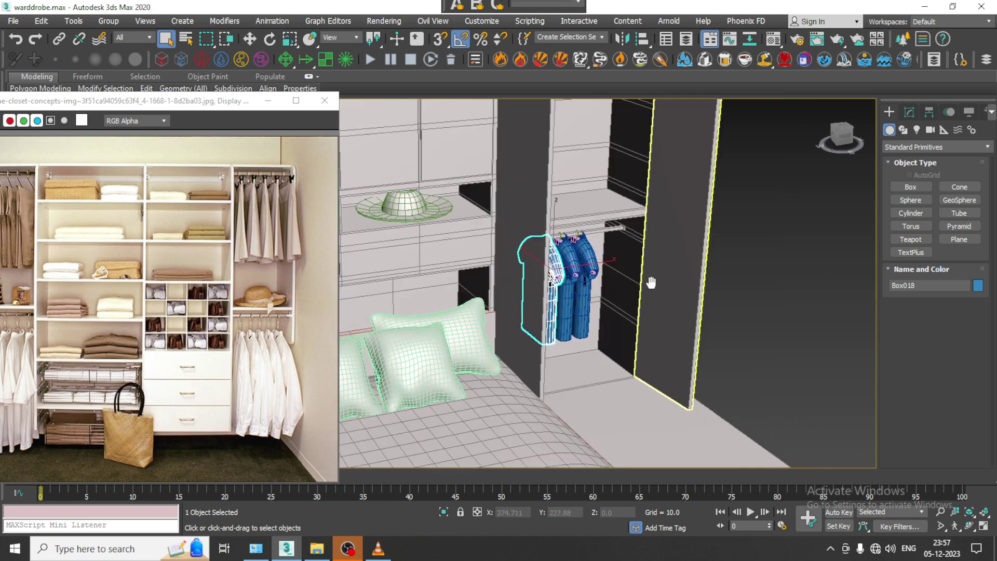
key("alt+w")
middle_click_drag(489, 372, 550, 365)
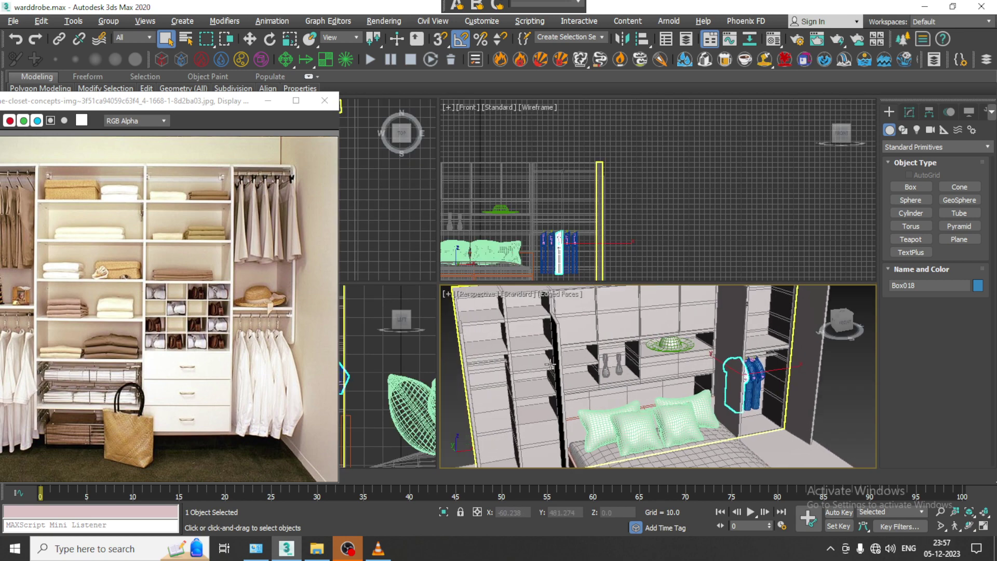
middle_click_drag(382, 347, 397, 350)
key("alt+w")
scroll(397, 350, "down", 2)
middle_click_drag(512, 357, 439, 271)
left_click(903, 130)
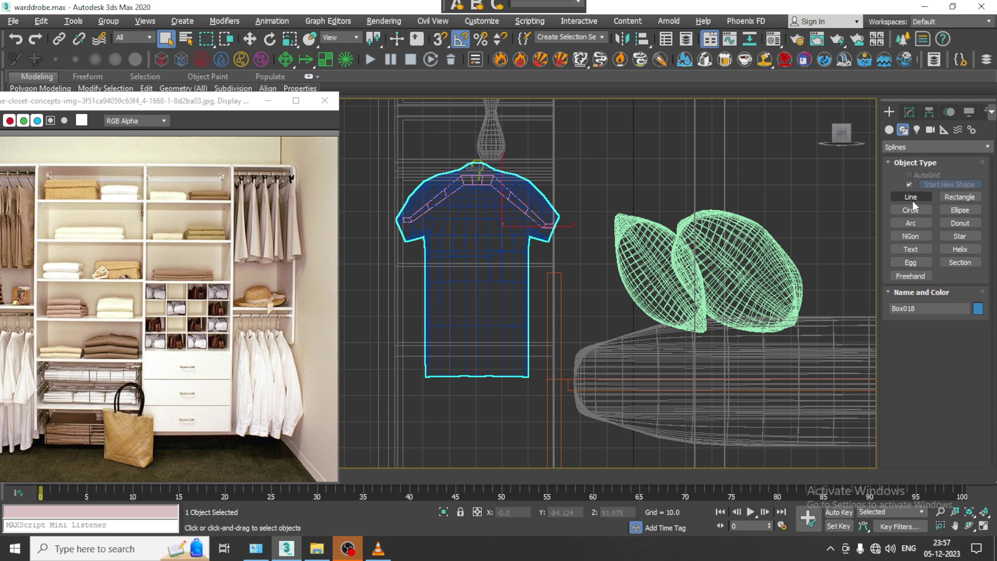
left_click(889, 129)
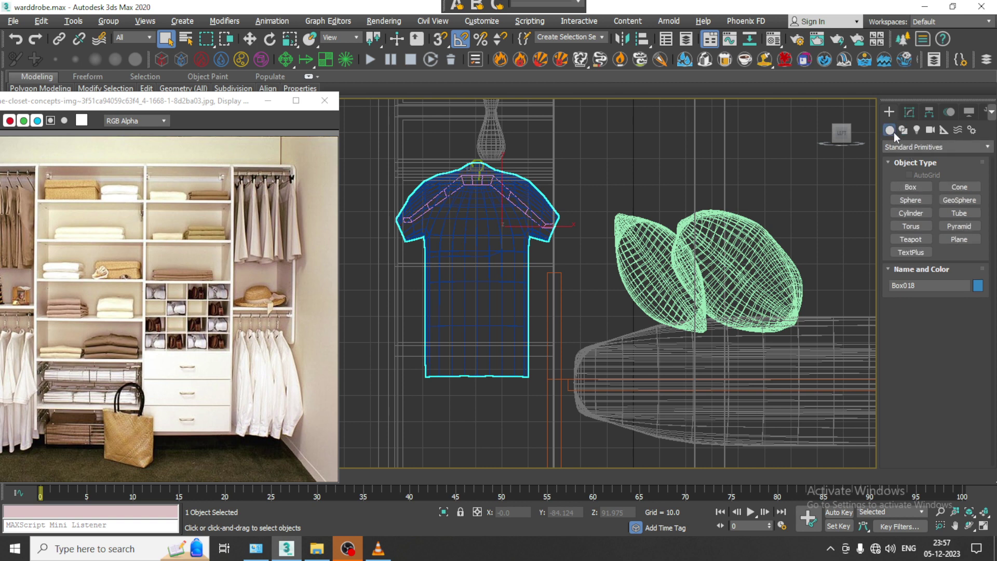
left_click(910, 187)
scroll(521, 311, "up", 3)
middle_click_drag(519, 238, 512, 200)
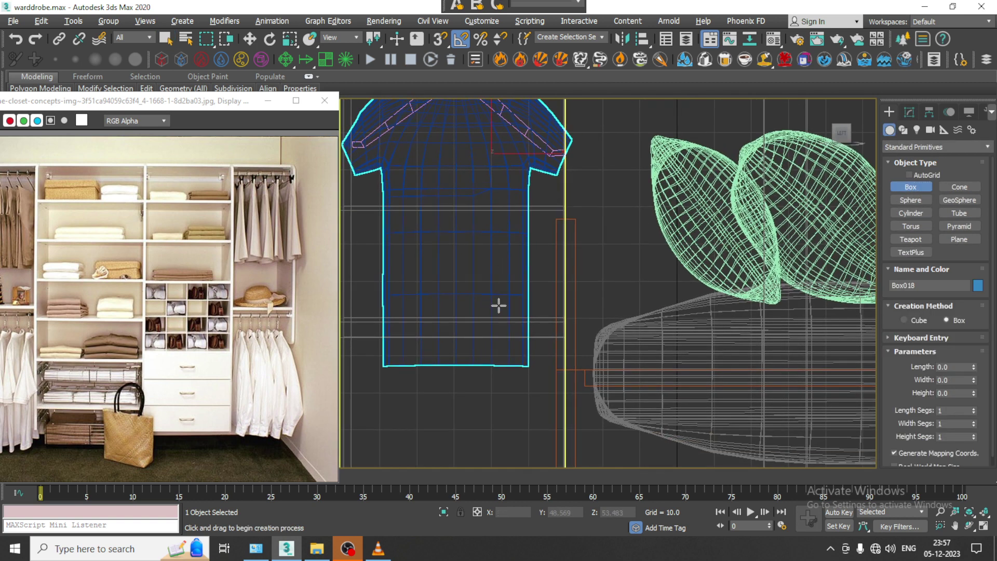
middle_click_drag(499, 305, 506, 295)
left_click_drag(388, 241, 389, 241)
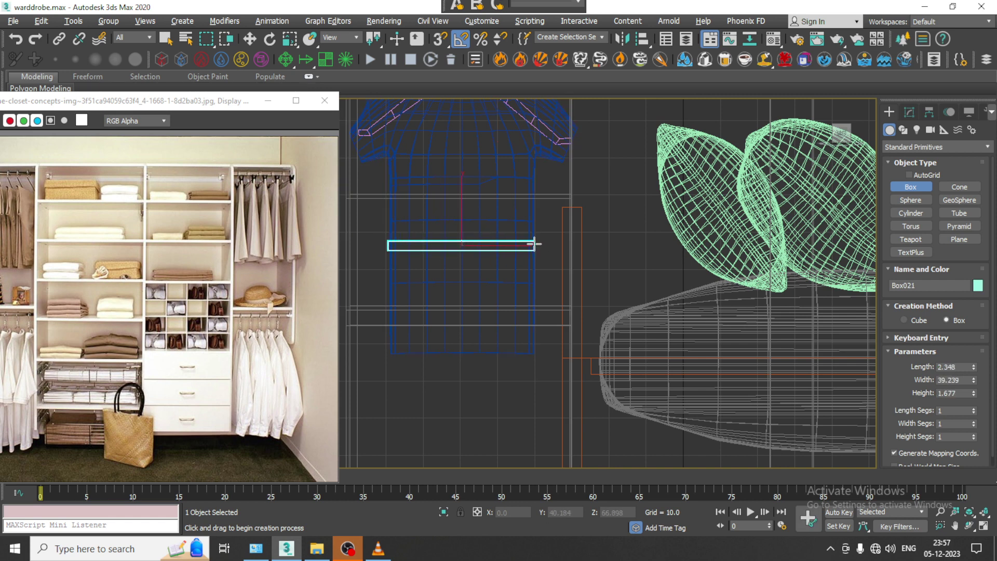
- Move the thin box up and across into an open shelf compartment at the wardrobe's left side
key("w")
key("alt+w")
right_click(656, 327)
key("alt+w")
middle_click_drag(514, 300, 657, 276)
left_click(908, 114)
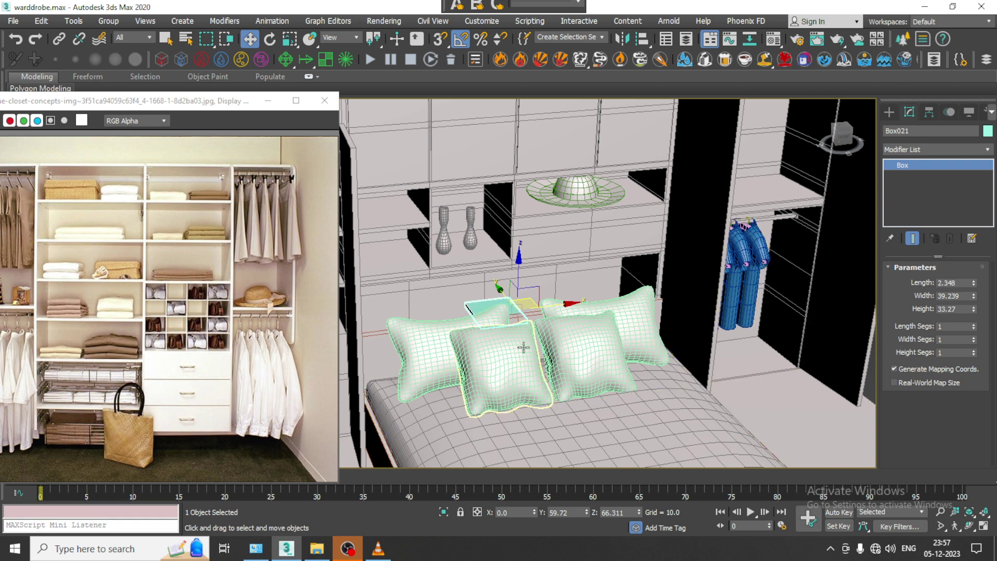
left_click_drag(522, 283, 514, 185)
middle_click_drag(542, 243, 649, 251)
left_click_drag(637, 235, 442, 251)
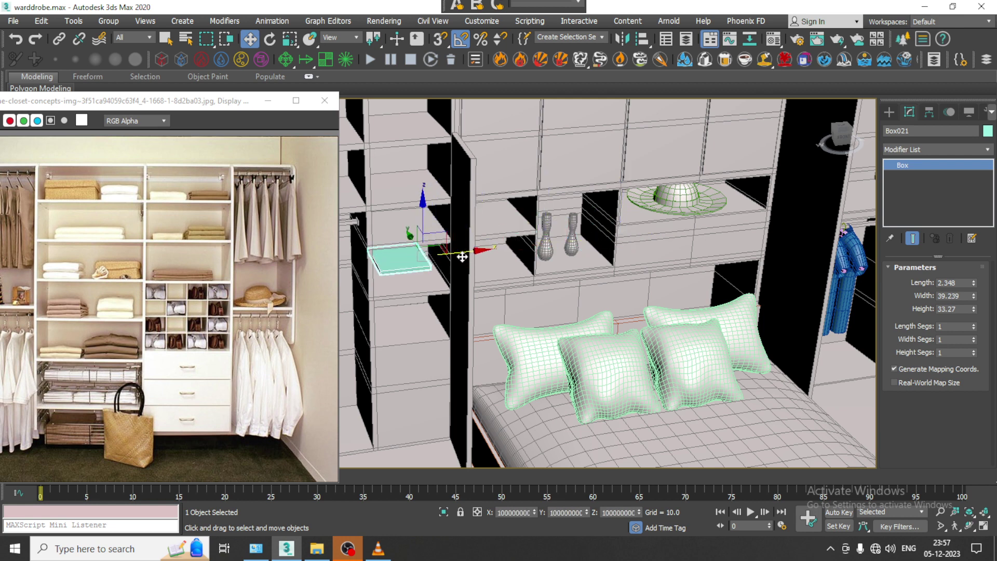
scroll(434, 250, "up", 10)
scroll(488, 272, "down", 5)
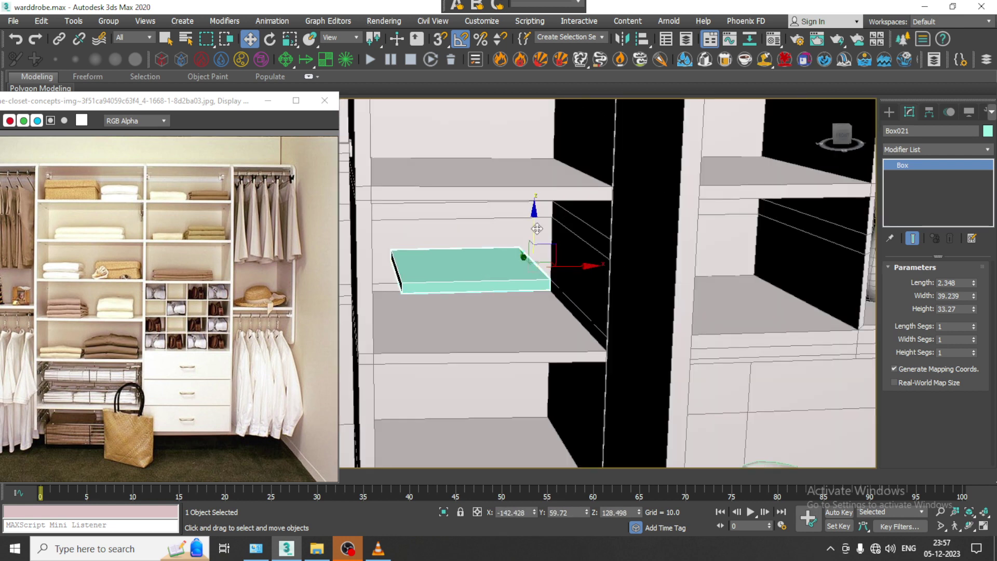
left_click_drag(534, 228, 535, 218, "shift")
left_click(513, 330)
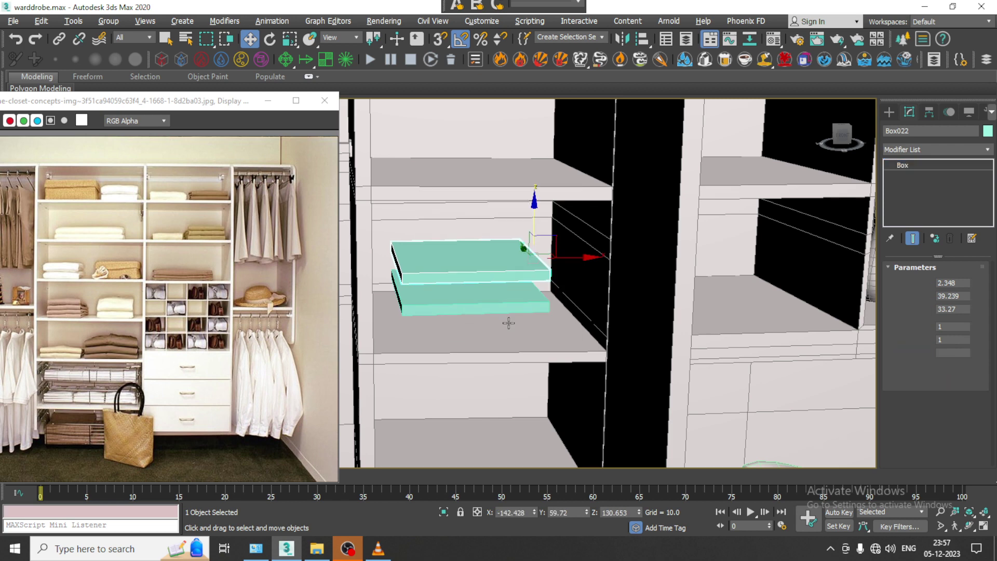
key("Delete")
- Convert the thin box on the shelf to an Editable Poly
left_click(470, 294)
scroll(571, 327, "up", 1)
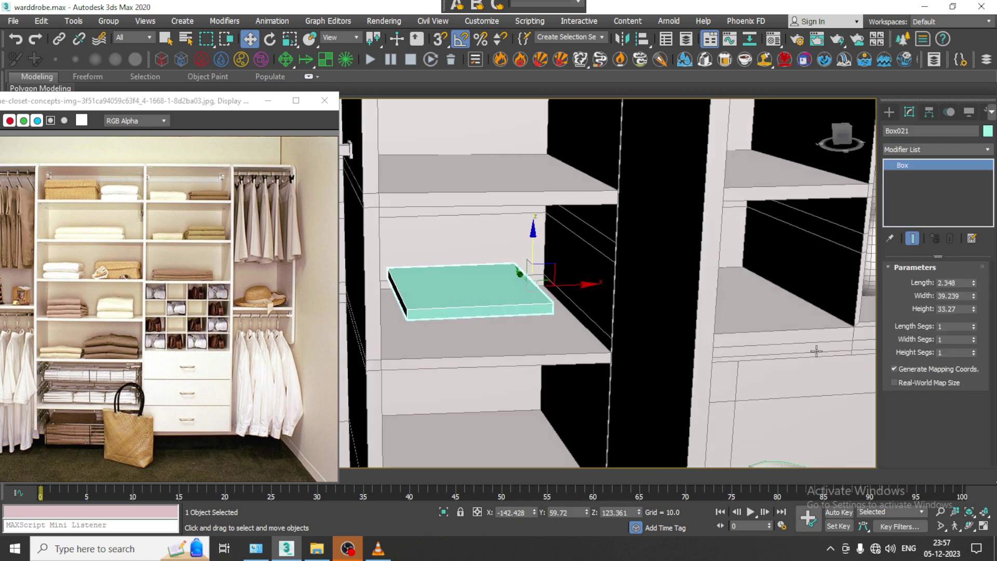
right_click(449, 291)
mouse_move(515, 426)
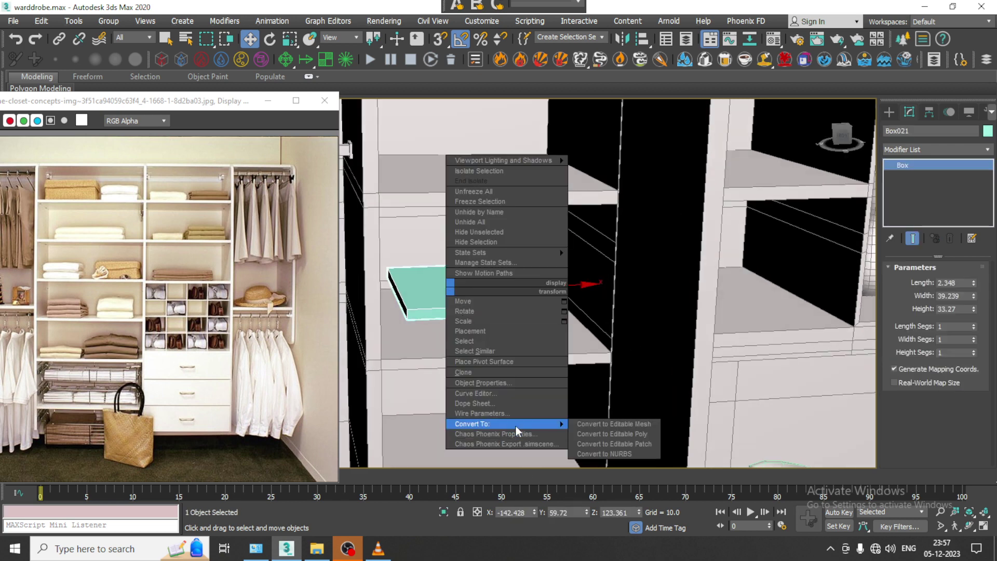
left_click(631, 434)
key("z")
middle_click_drag(503, 350, 546, 349, "alt")
middle_click_drag(640, 295, 712, 216, "alt")
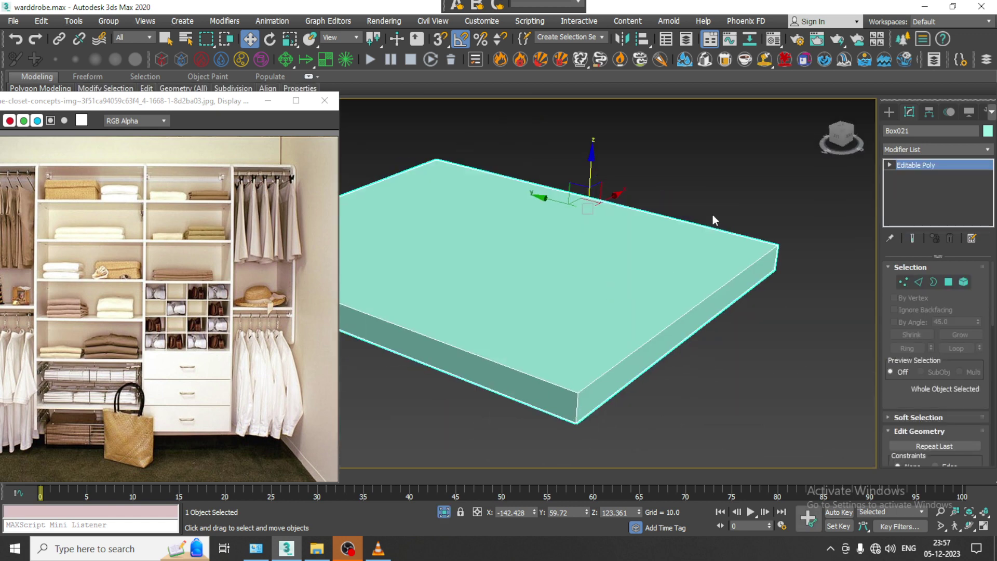
- Add an edge loop close to one end of the slab with Swift Loop
left_click(36, 77)
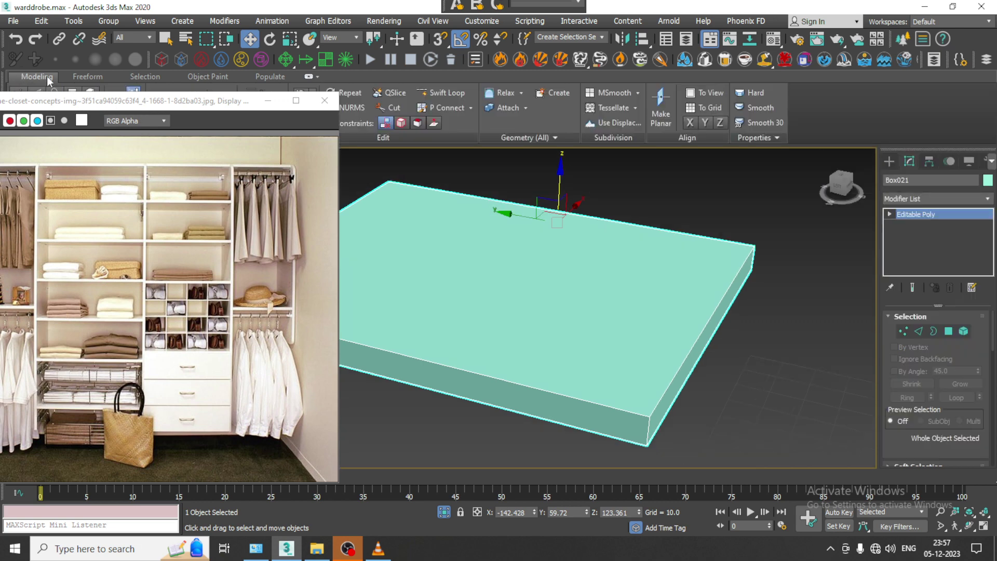
key("alt+shift+w")
left_click(615, 402)
middle_click_drag(728, 387, 753, 381, "alt")
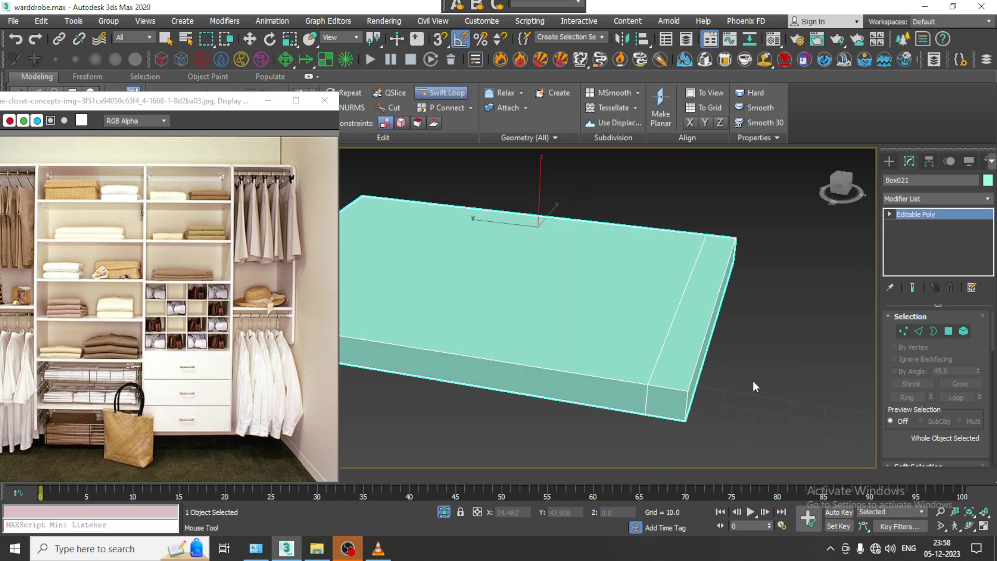
right_click(753, 381)
- Make one copy of the slab directly above it, leaving a narrow gap between the two
key("1")
middle_click_drag(694, 296, 638, 306, "alt")
left_click(966, 215)
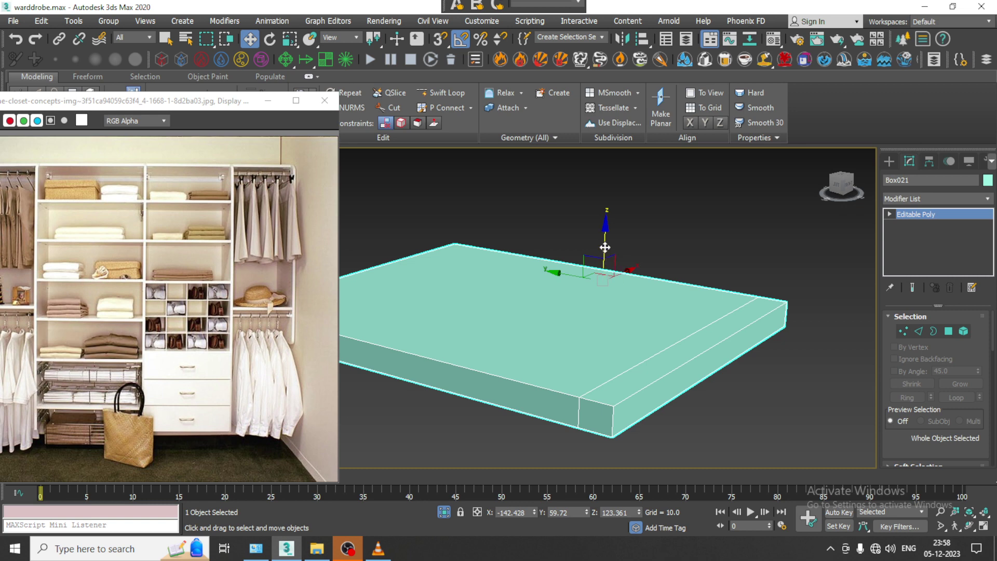
left_click_drag(610, 195, 610, 155, "shift")
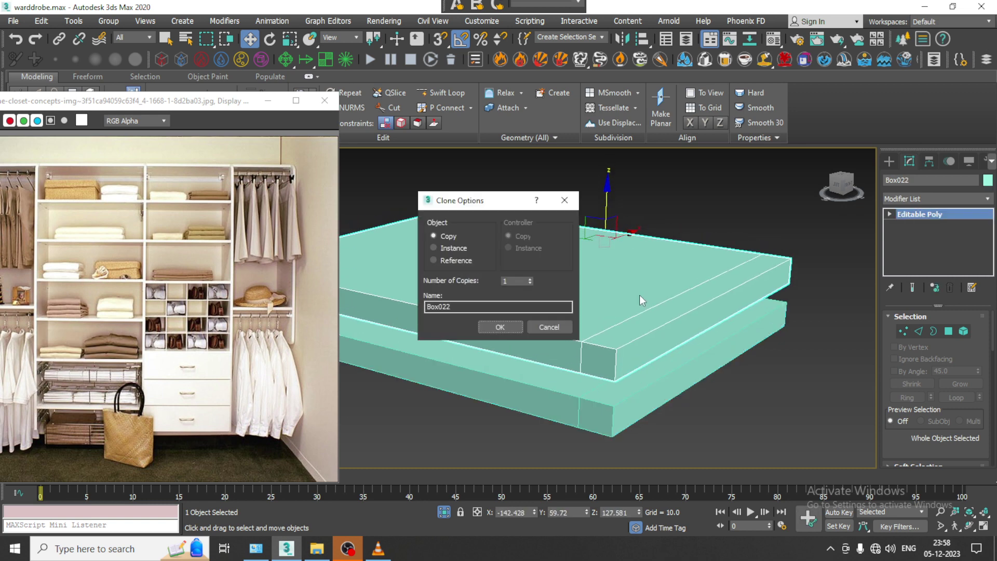
left_click(499, 326)
- Attach the lower slab to the upper copy as a single object
scroll(918, 439, "down", 5)
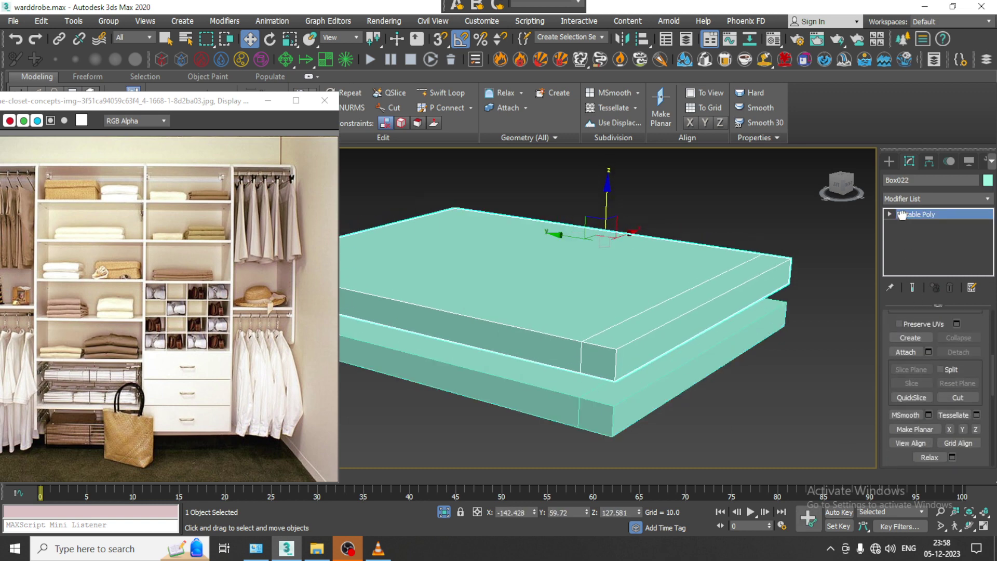
left_click(905, 329)
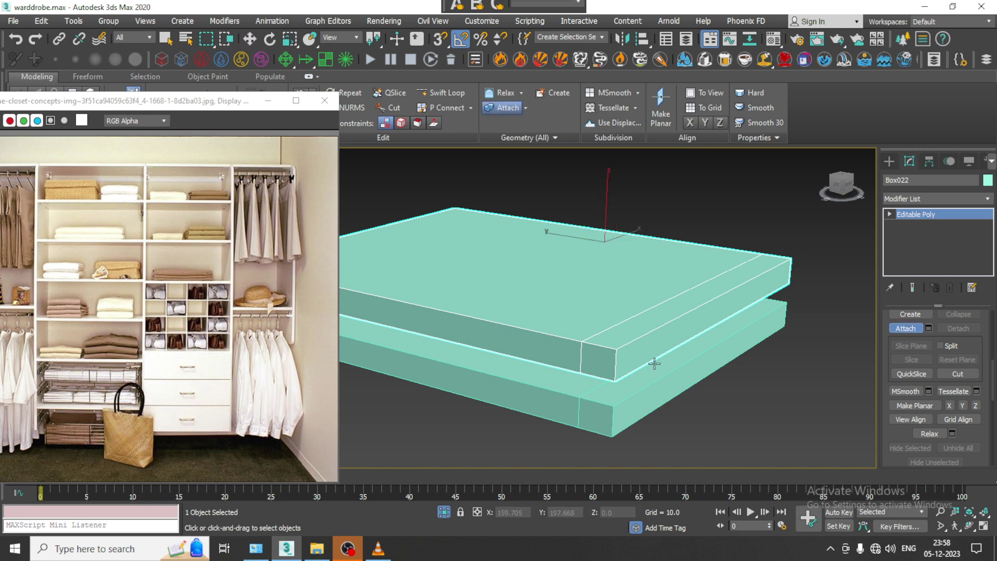
left_click(636, 387)
key("alt+q")
key("alt+q")
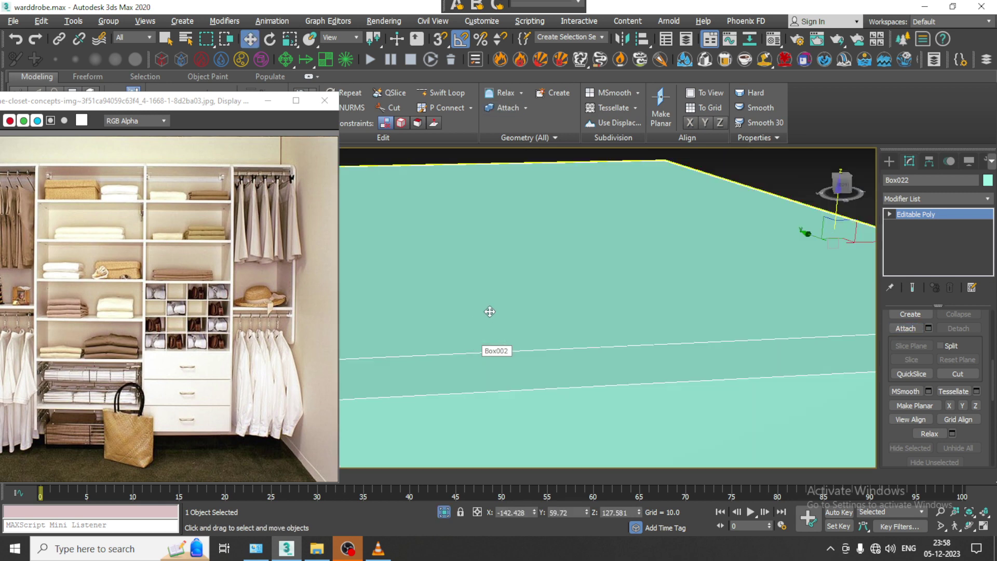
- Bridge the two facing polygon strips at the looped end so the slabs join like a fold
key("4")
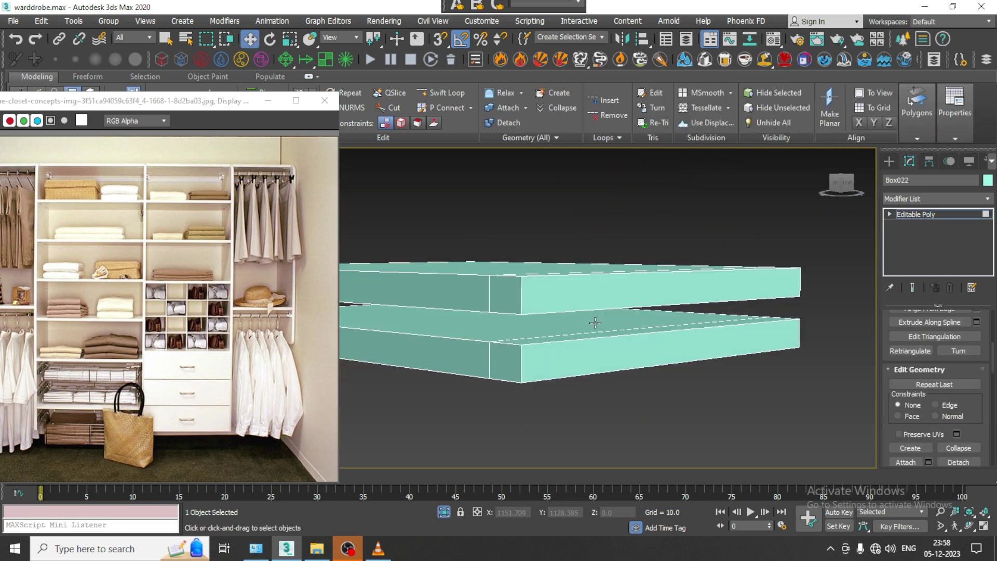
middle_click_drag(595, 348, 599, 305, "alt")
left_click(562, 253)
middle_click_drag(562, 253, 571, 324, "alt")
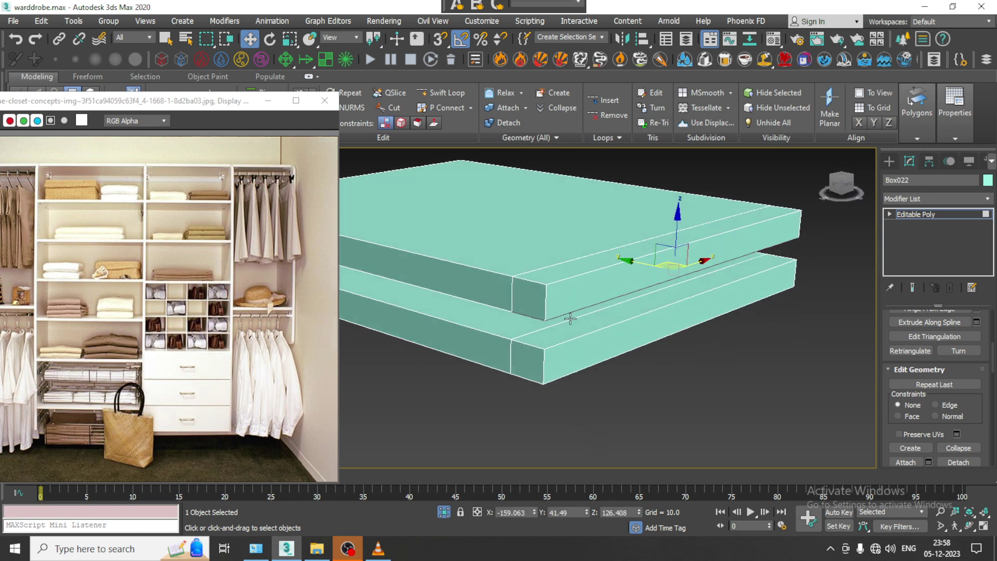
left_click_drag(889, 353, 893, 460)
left_click(911, 416)
middle_click_drag(737, 344, 664, 346, "alt")
- Chamfer the upper and lower outer edges of the joined end with several segments to round the fold
key("2")
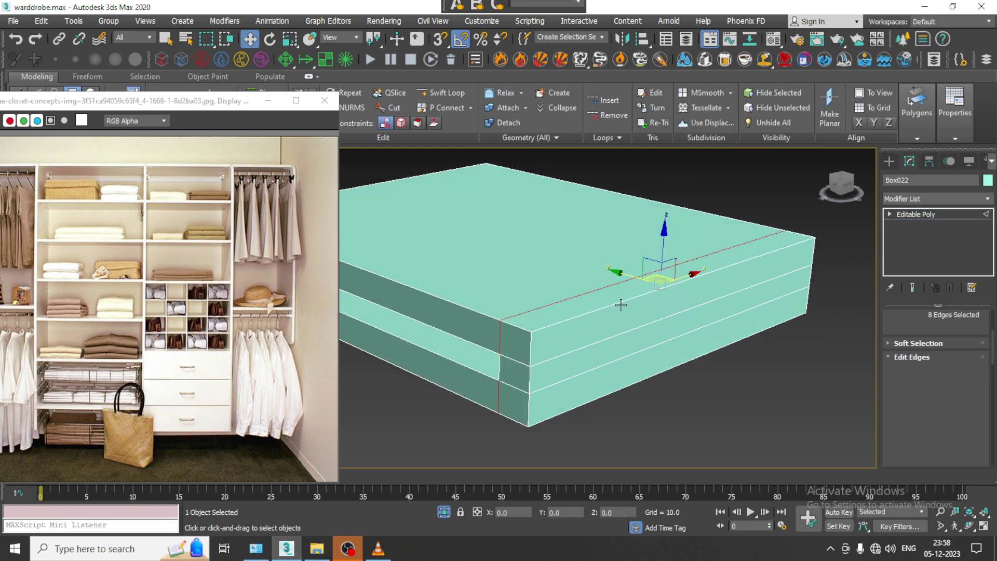
left_click(616, 302)
left_click(606, 393, "ctrl")
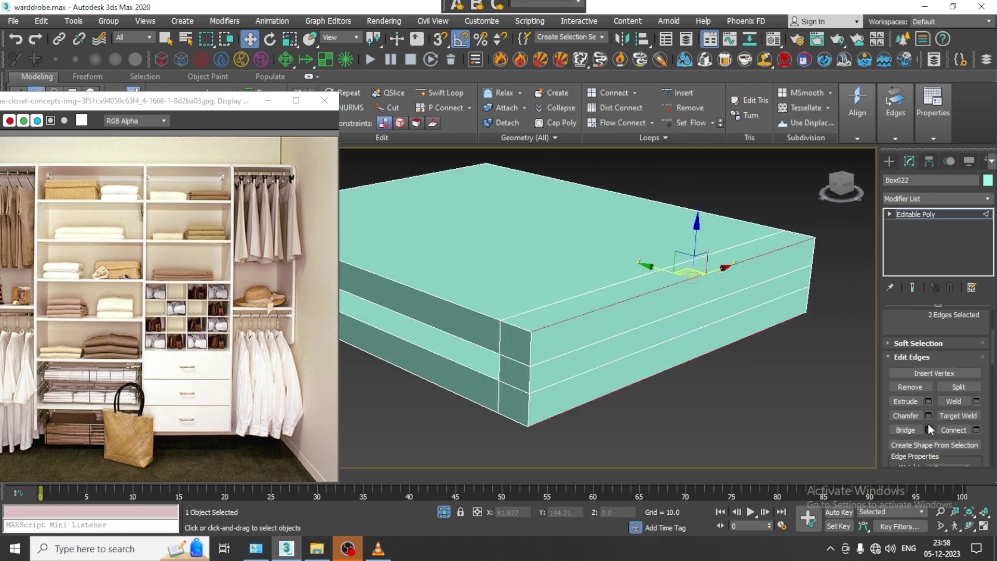
key("ctrl+shift+c")
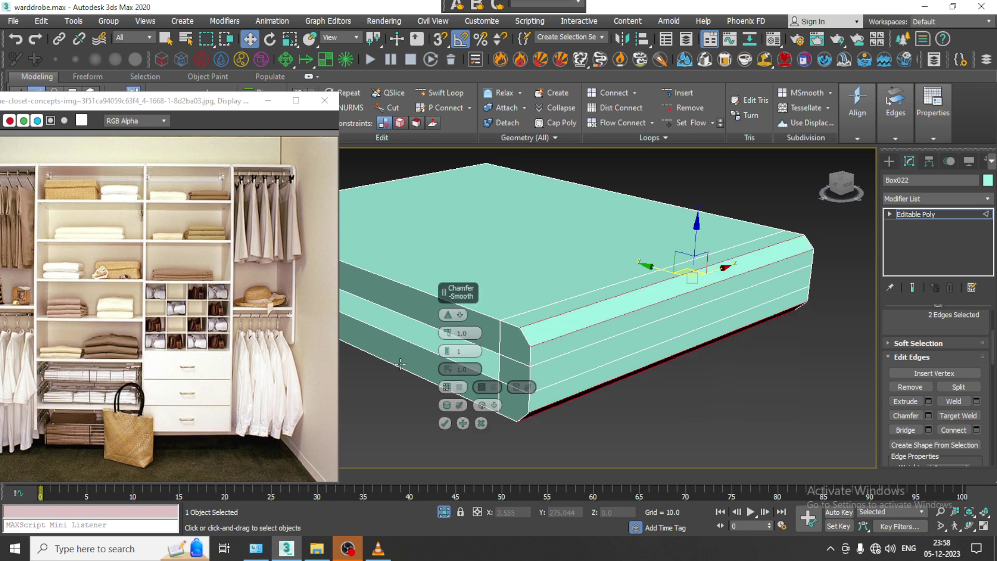
left_click_drag(444, 346, 447, 314)
left_click(446, 420)
scroll(576, 394, "down", 1)
middle_click_drag(634, 342, 840, 299, "alt")
left_click(954, 213)
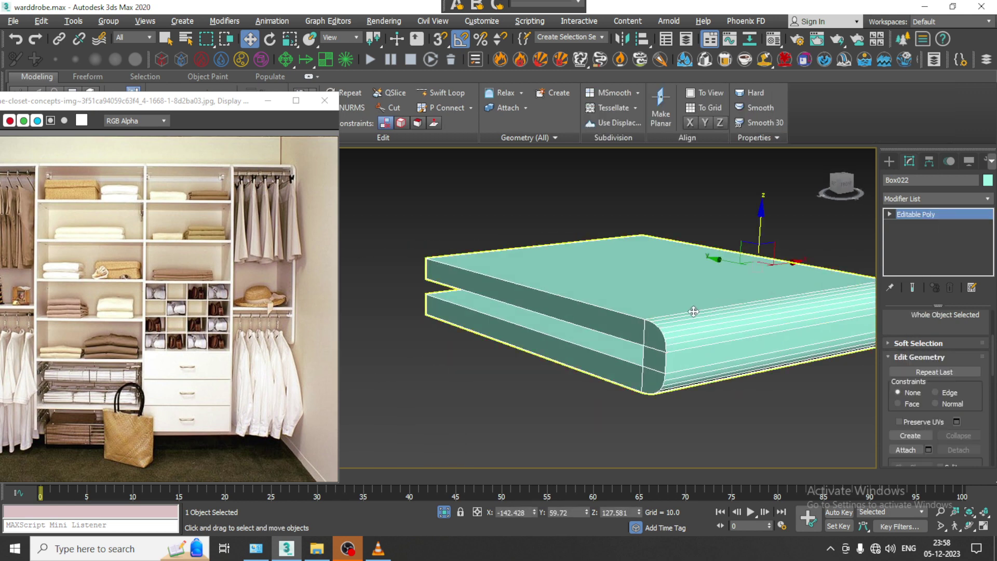
- Use Swift Loop to add several spaced edge loops running around the fold along its rounded end and slabs
key("z")
left_click(433, 94)
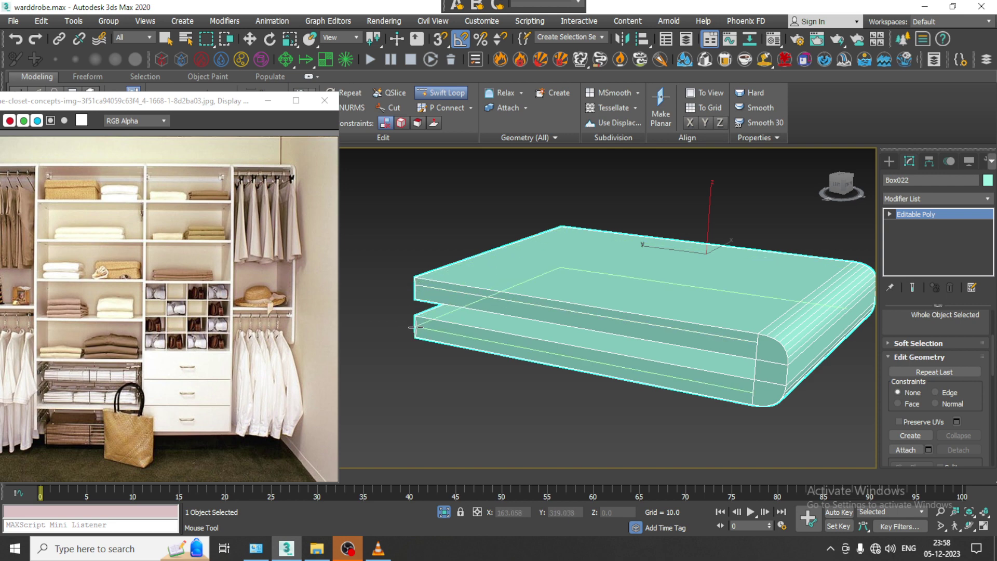
middle_click_drag(623, 322, 670, 323, "alt")
right_click(714, 328)
left_click(425, 92)
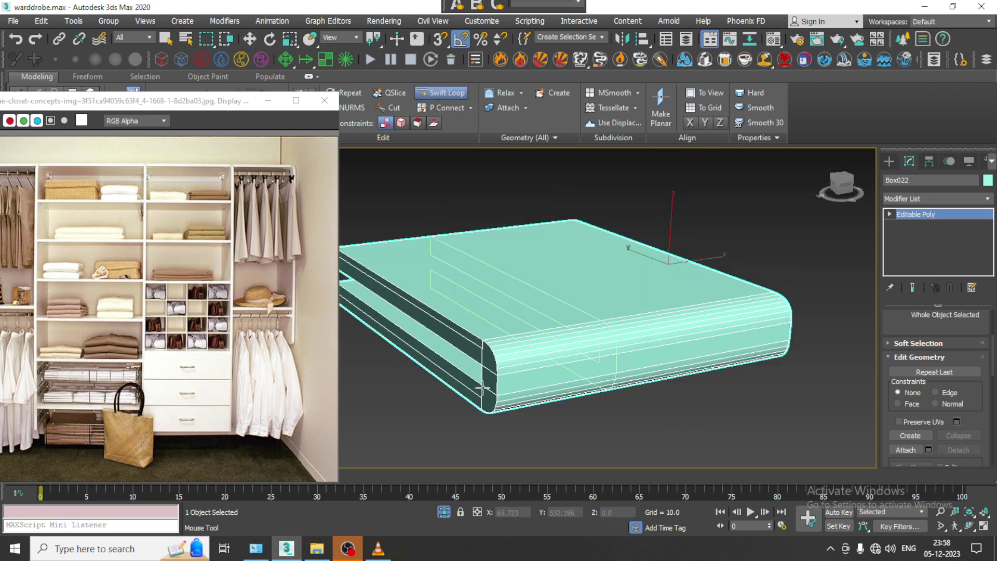
left_click(591, 340)
left_click(679, 324)
left_click(745, 311)
right_click(745, 311)
- Try NURMS smoothing on the folded cloth and check it among the wardrobe shelves
right_click(607, 337)
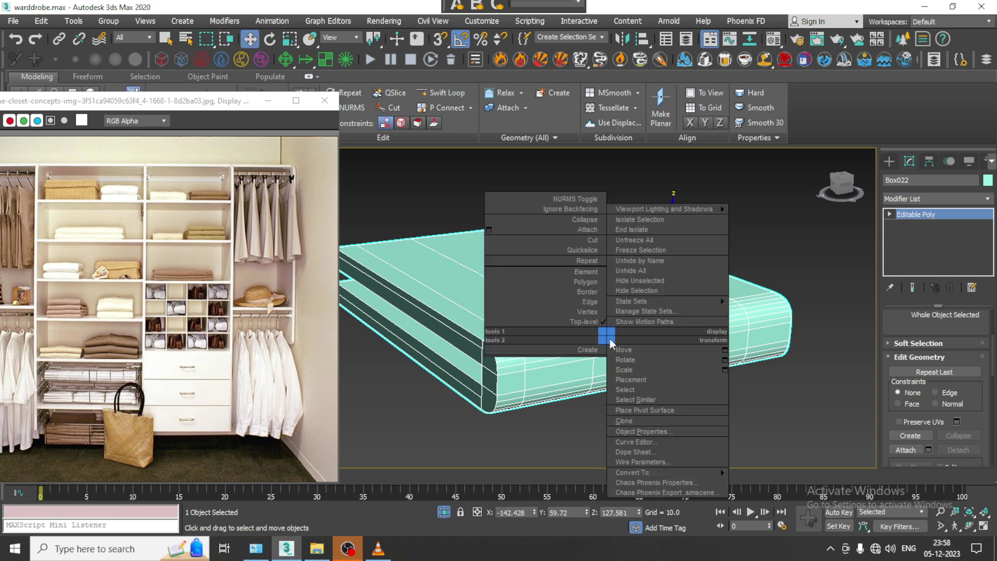
left_click(576, 199)
middle_click_drag(665, 317, 746, 250, "alt")
scroll(638, 318, "down", 4)
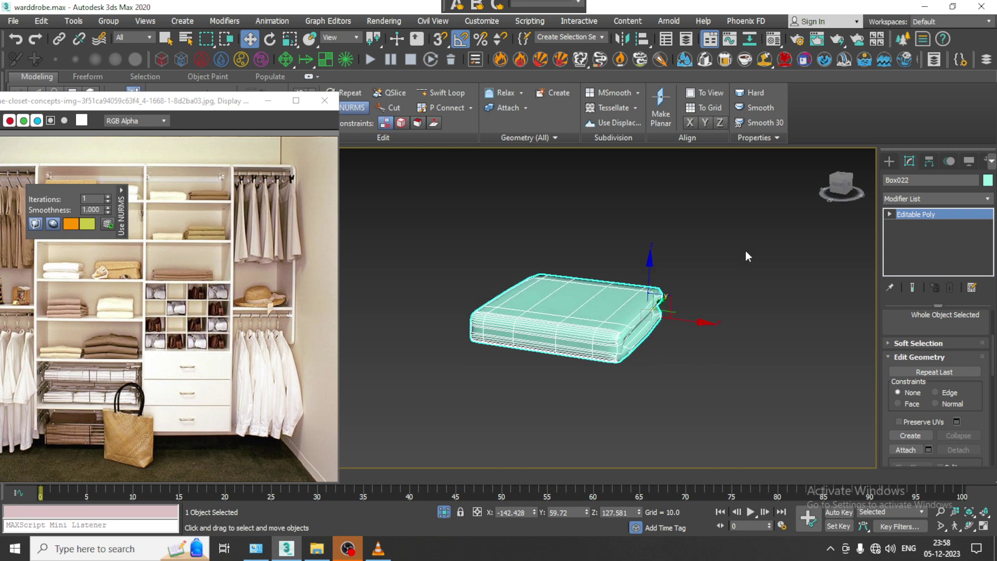
right_click(746, 249)
left_click(768, 137)
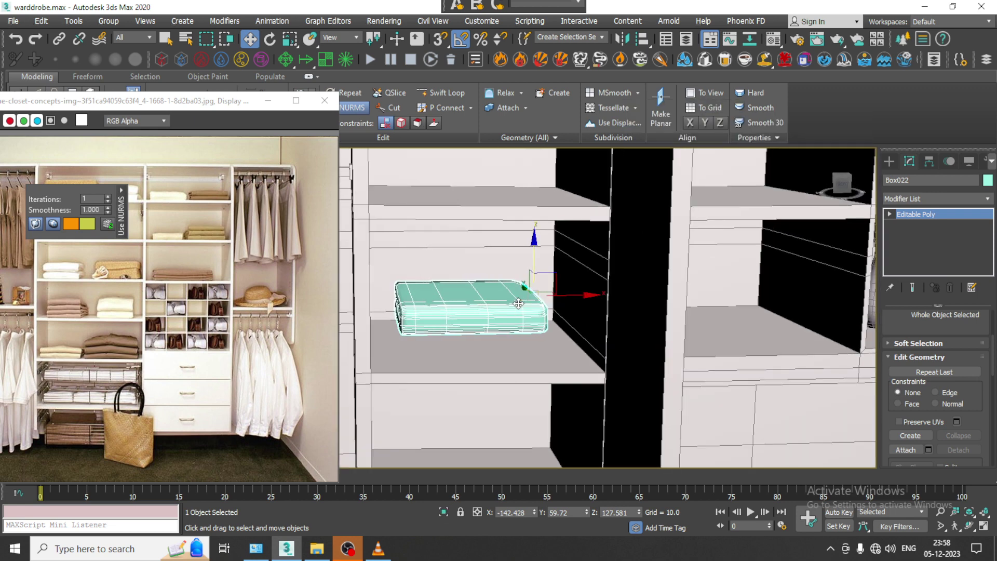
key("alt+q")
scroll(632, 305, "down", 8)
right_click(556, 301)
left_click(530, 165)
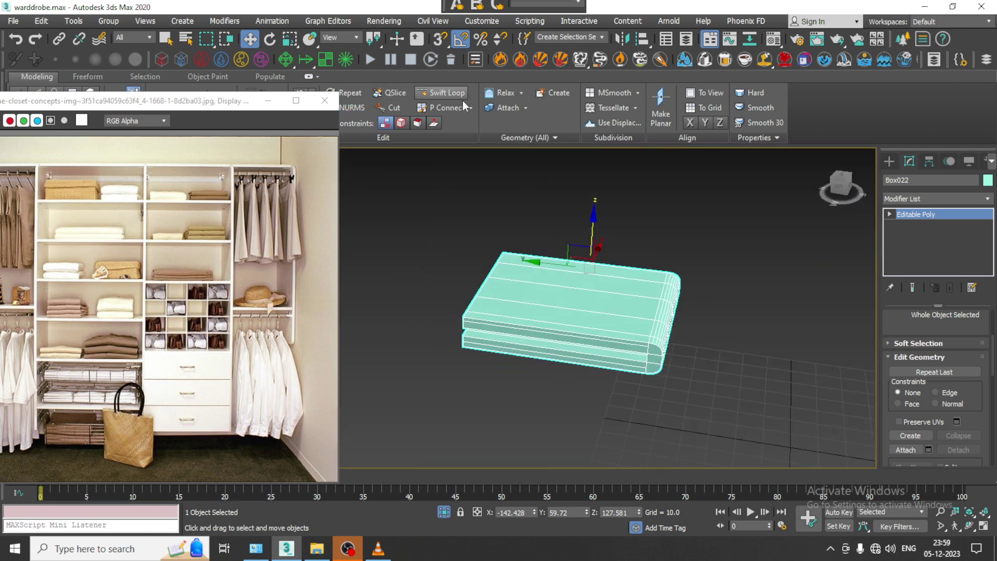
- Add a supporting edge loop close to the open end of the fold with Swift Loop
left_click(447, 94)
scroll(507, 310, "up", 2)
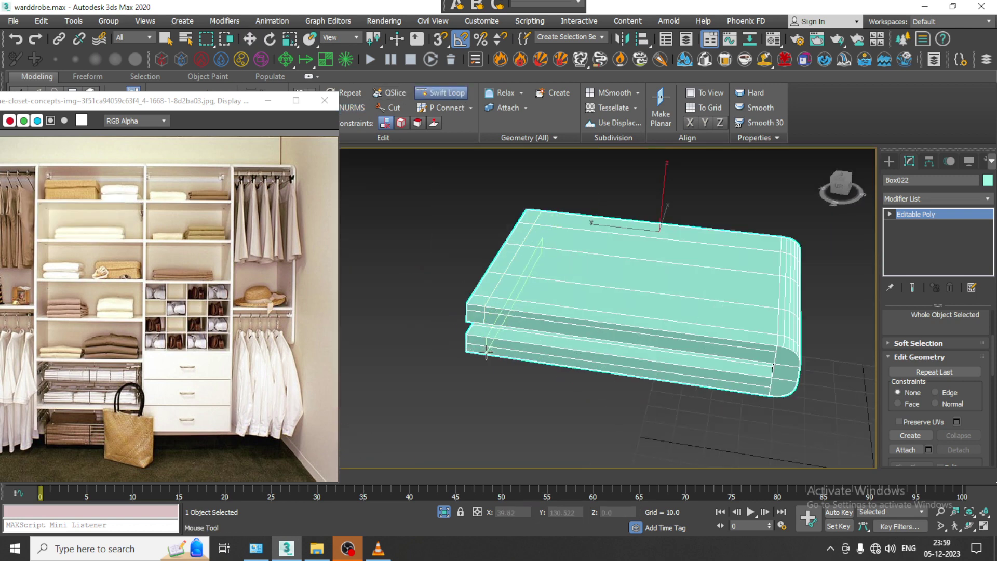
right_click(590, 275)
middle_click_drag(561, 338, 592, 293, "alt")
scroll(594, 290, "up", 3)
middle_click_drag(513, 388, 585, 370, "alt")
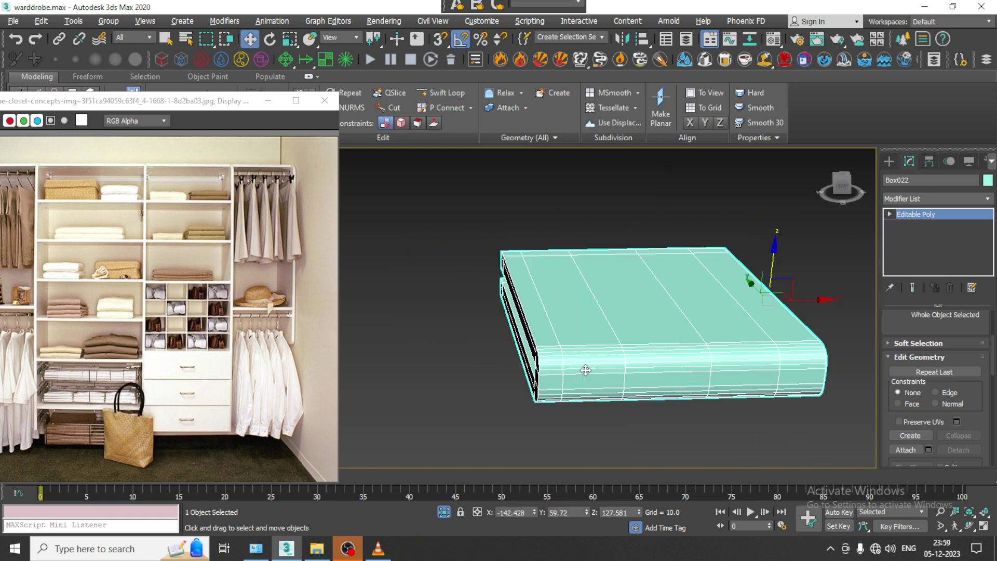
- End isolation to bring back the bedroom scene around the folded cloth
key("2")
right_click(566, 212)
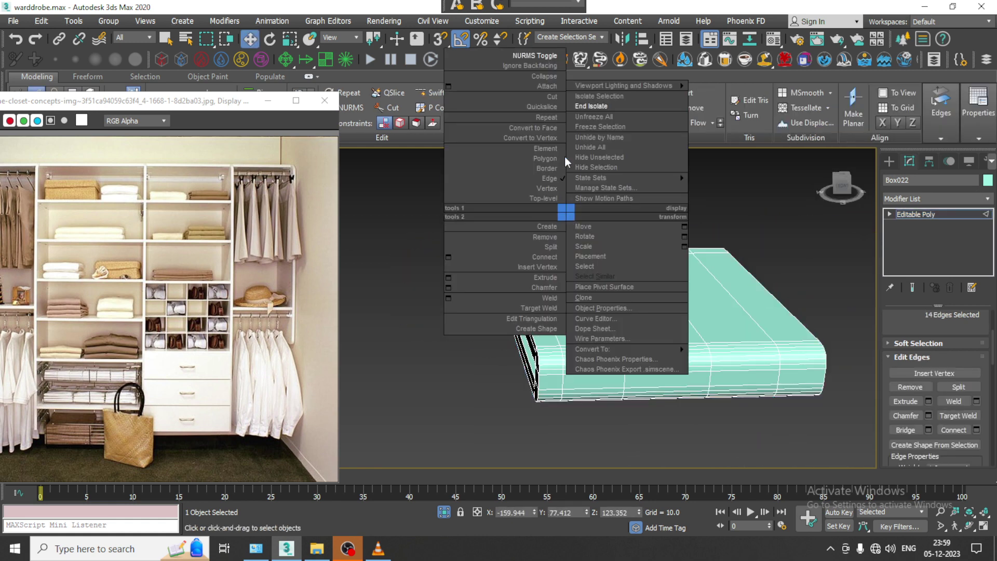
left_click(593, 106)
scroll(587, 254, "down", 5)
scroll(562, 267, "up", 3)
middle_click_drag(562, 267, 491, 274, "alt")
scroll(624, 312, "down", 4)
mouse_move(591, 304)
middle_mouse_down("alt")
mouse_move(574, 306)
mouse_move(576, 298)
middle_mouse_up("alt")
scroll(565, 320, "up", 3)
scroll(576, 297, "up", 2)
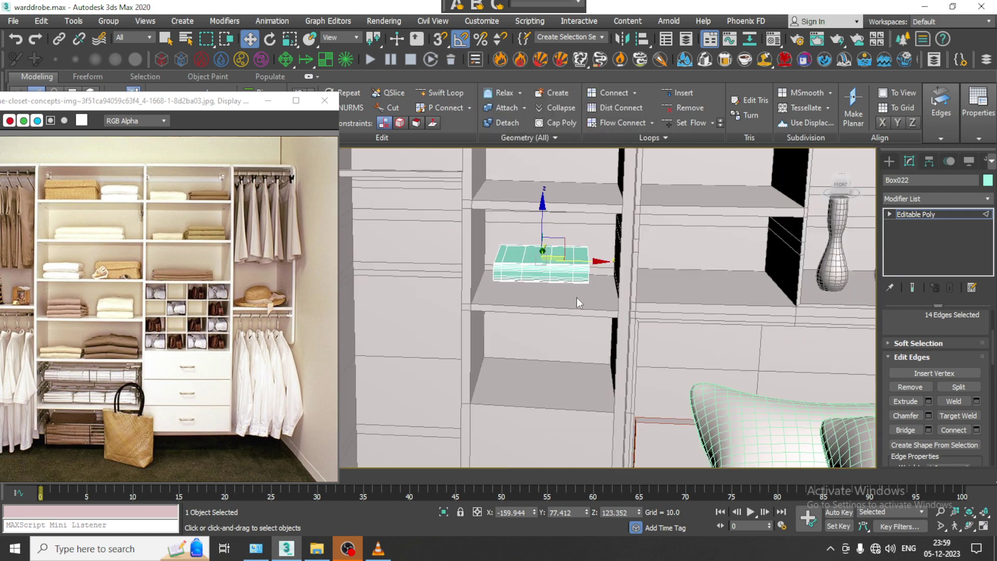
- Return to the whole object and lower the folded cloth onto the wardrobe shelf
left_click_drag(587, 263, 689, 273, "shift")
key("ctrl+z")
left_click(932, 215)
middle_click_drag(588, 249, 590, 233, "alt")
key("e")
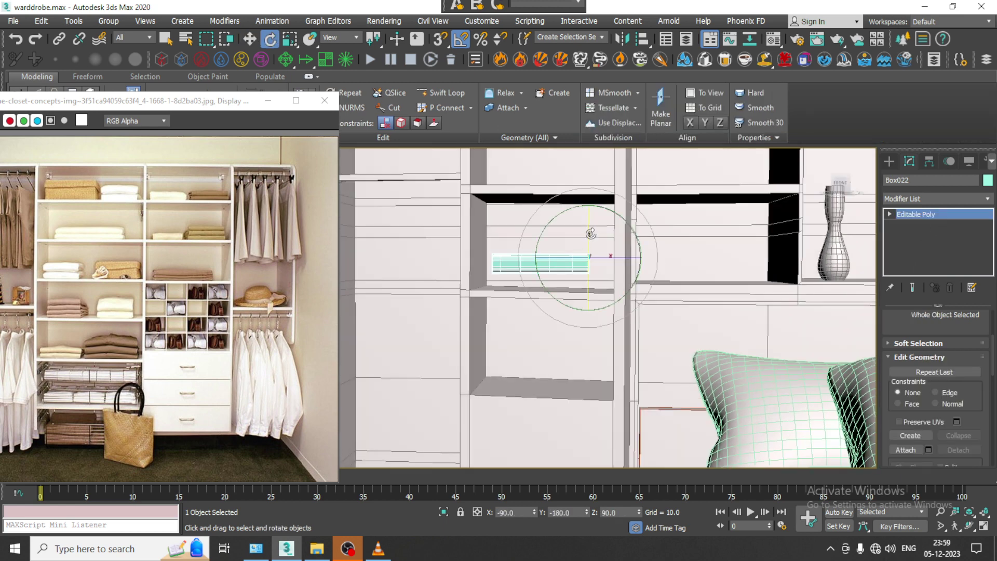
left_click_drag(589, 224, 595, 241)
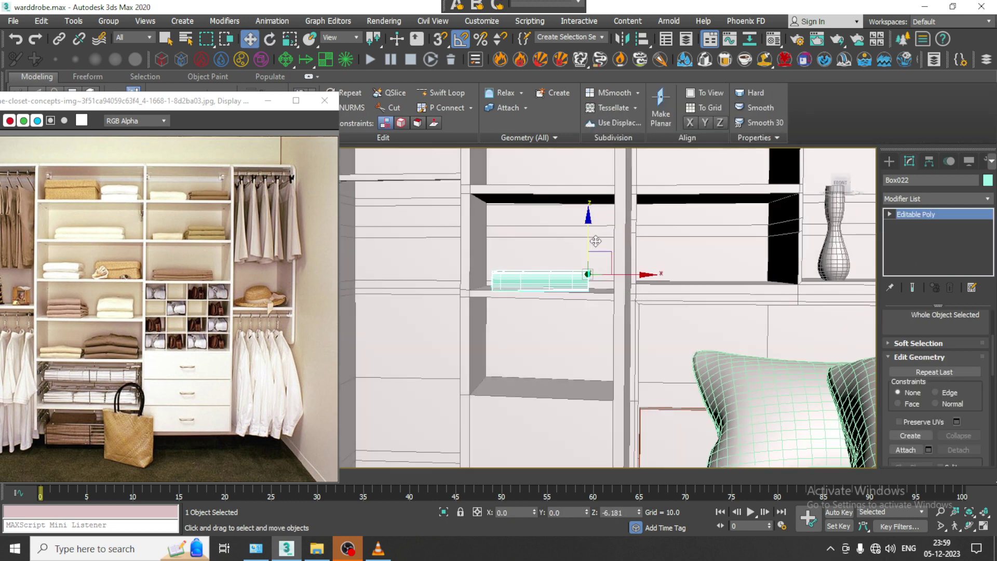
- Check how the folded cloth rests on the shelf in an orthographic view and try a slight rotation
key("alt+w")
middle_click(787, 199)
key("alt+w")
key("z")
middle_click_drag(649, 197, 765, 183)
scroll(765, 184, "down", 3)
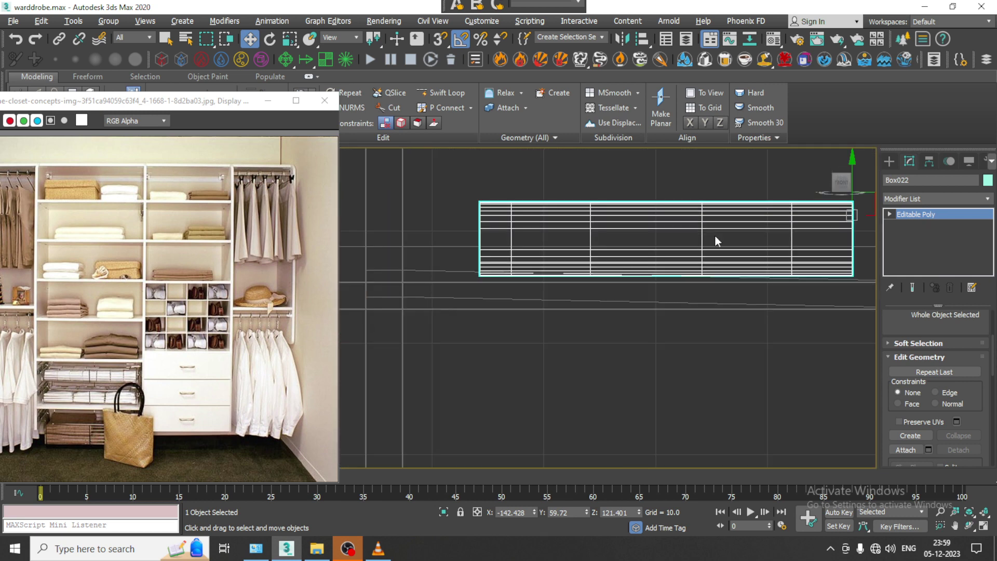
middle_click_drag(715, 236, 631, 251)
key("e")
left_click_drag(804, 194, 804, 234)
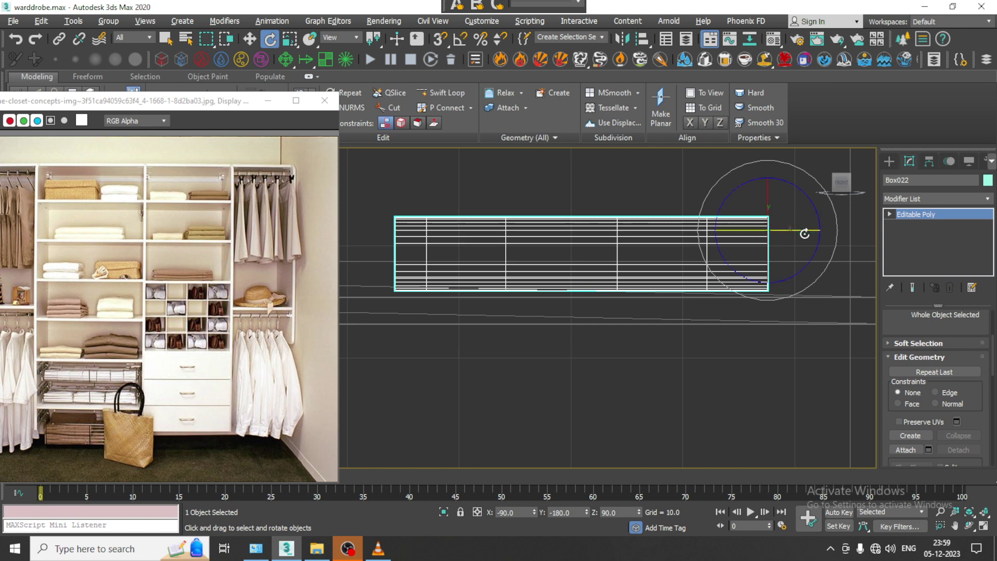
left_click_drag(811, 198, 812, 198)
key("w")
key("alt+w")
middle_click_drag(710, 390, 670, 385)
key("alt+w")
middle_click_drag(623, 291, 567, 308, "alt")
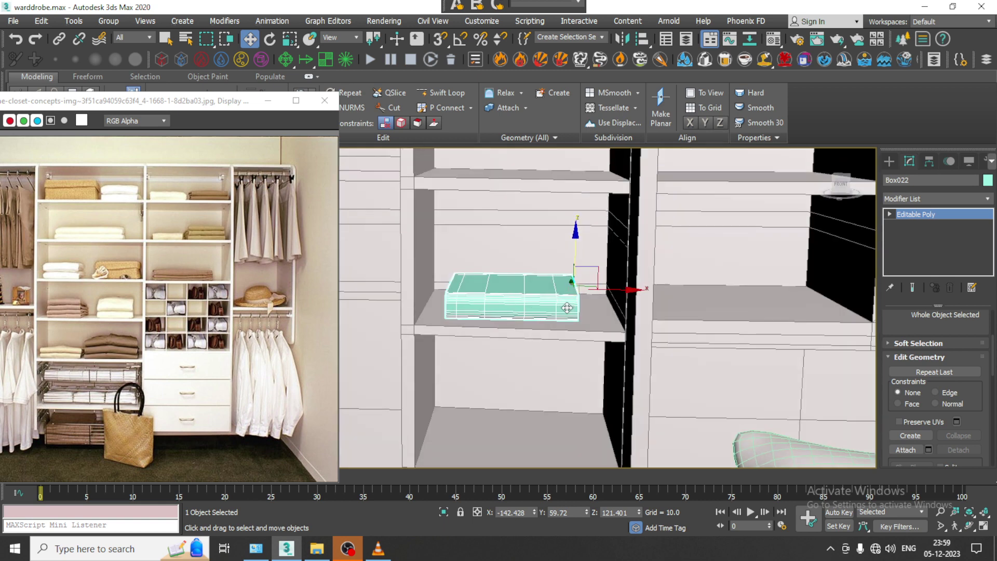
- Scale the folded cloth's height down to about 90%
key("r")
middle_click_drag(626, 313, 623, 314, "alt")
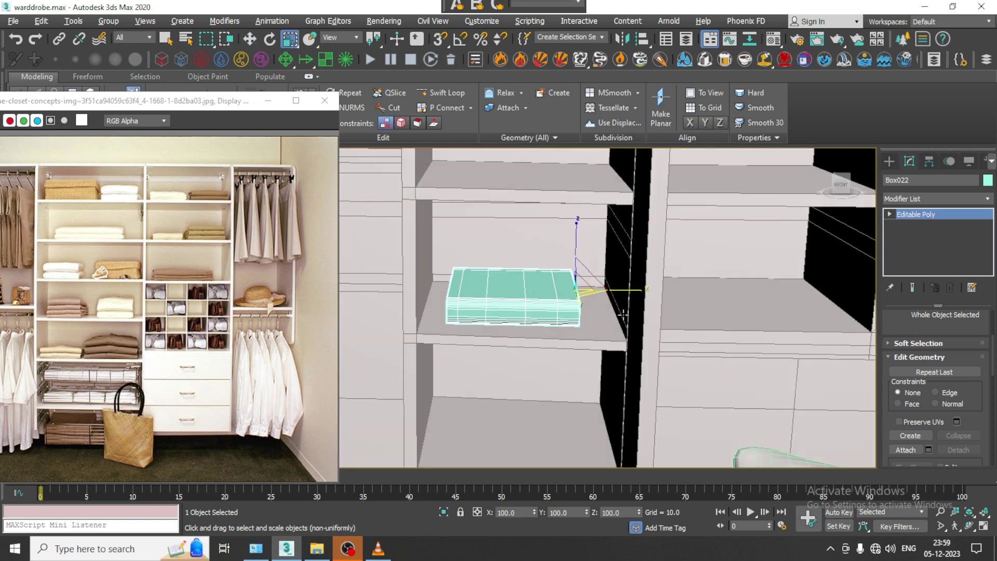
key("w")
- Stack three copies of the folded cloth directly above the original on the shelf
middle_click_drag(592, 275, 573, 256, "alt")
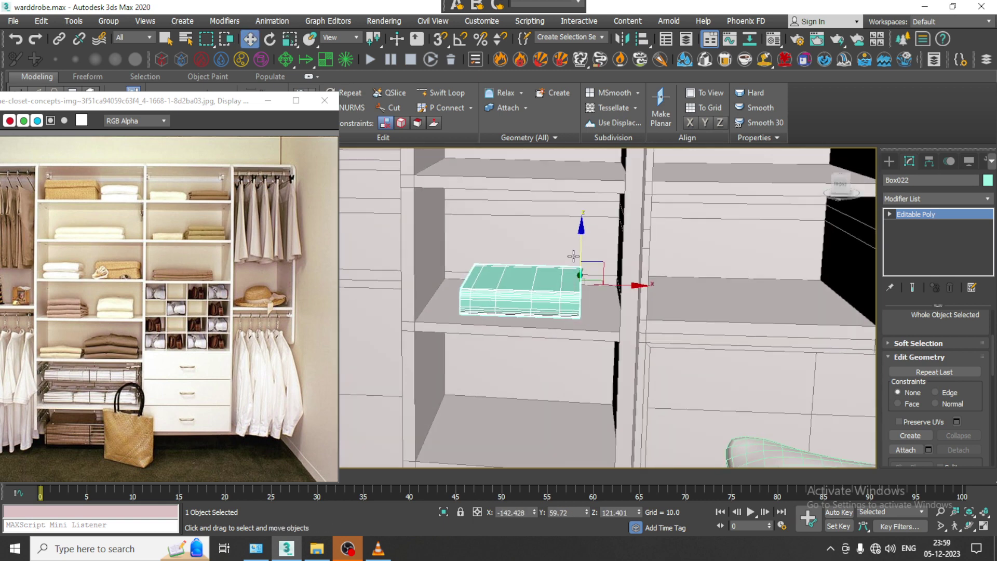
mouse_move(581, 241)
left_mouse_down("shift")
mouse_move(581, 207)
mouse_move(580, 216)
left_mouse_up("shift")
left_click(531, 278)
left_click(530, 279)
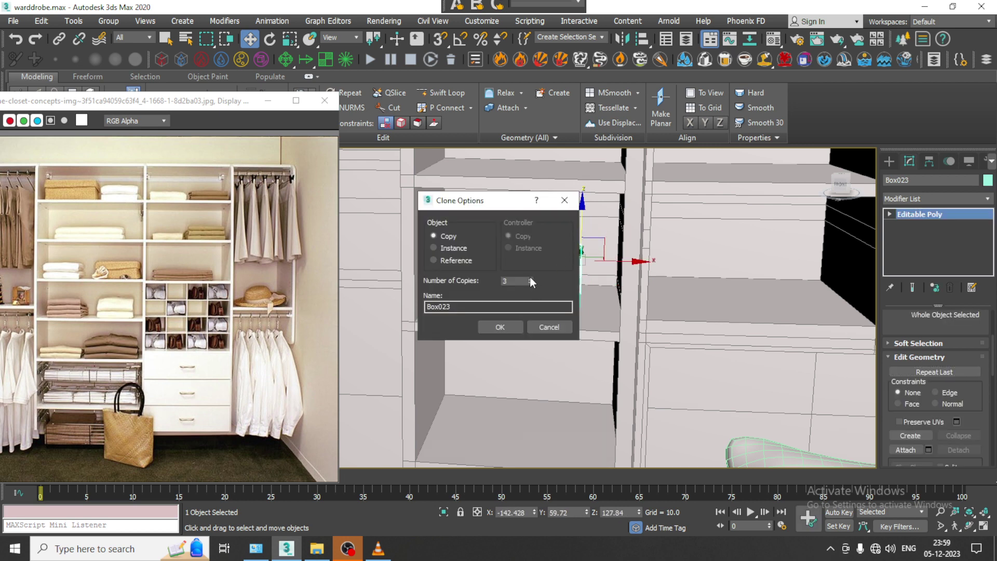
left_click(500, 327)
middle_click_drag(587, 291, 627, 181, "alt")
scroll(579, 307, "down", 4)
middle_click_drag(559, 237, 567, 266)
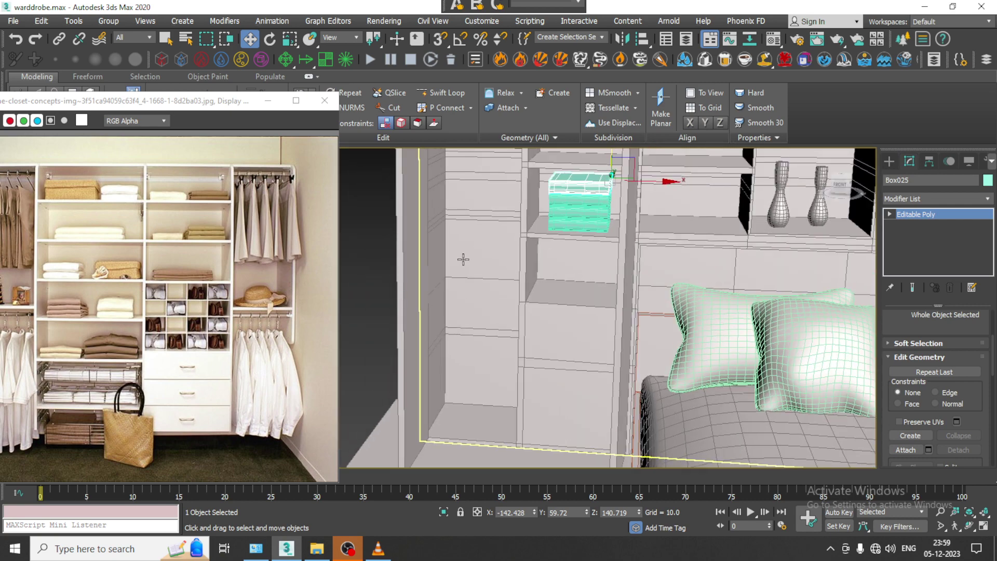
- Copy the bottom folded cloth across to the shelf above the blue hanging clothes and raise it to that shelf
middle_click_drag(643, 350, 586, 338)
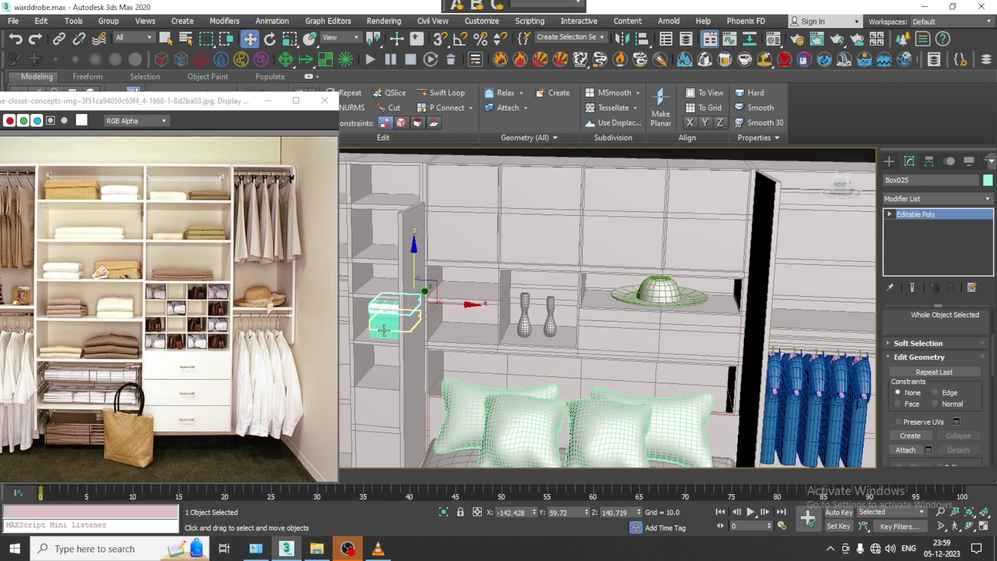
left_click(383, 332)
middle_click_drag(431, 332, 455, 335, "alt")
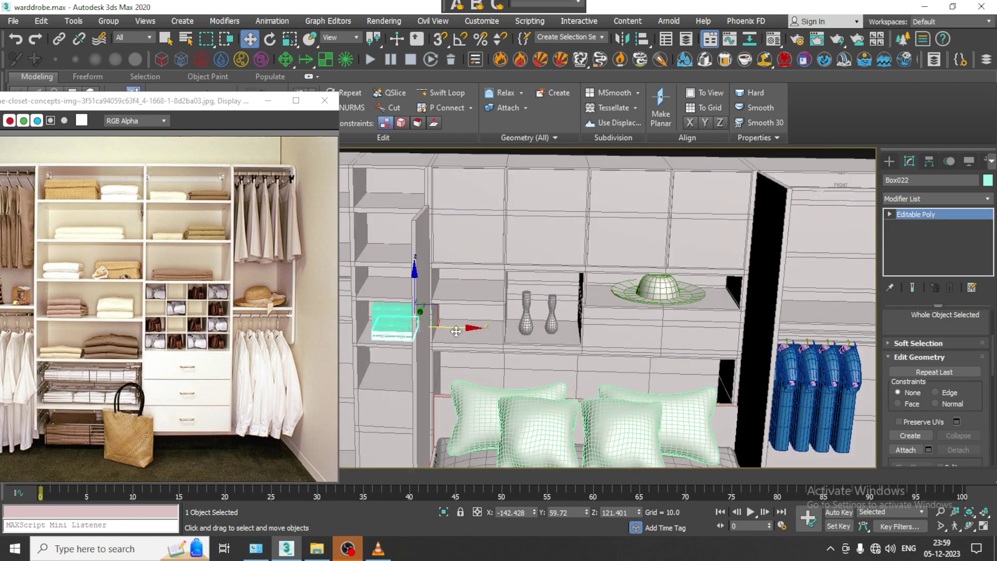
left_click_drag(545, 331, 856, 310, "shift")
middle_click_drag(762, 362, 684, 309, "alt")
left_click_drag(684, 309, 684, 221)
- Flatten the copied cloth further by scaling down its height
key("z")
middle_click_drag(643, 301, 646, 266, "alt")
key("r")
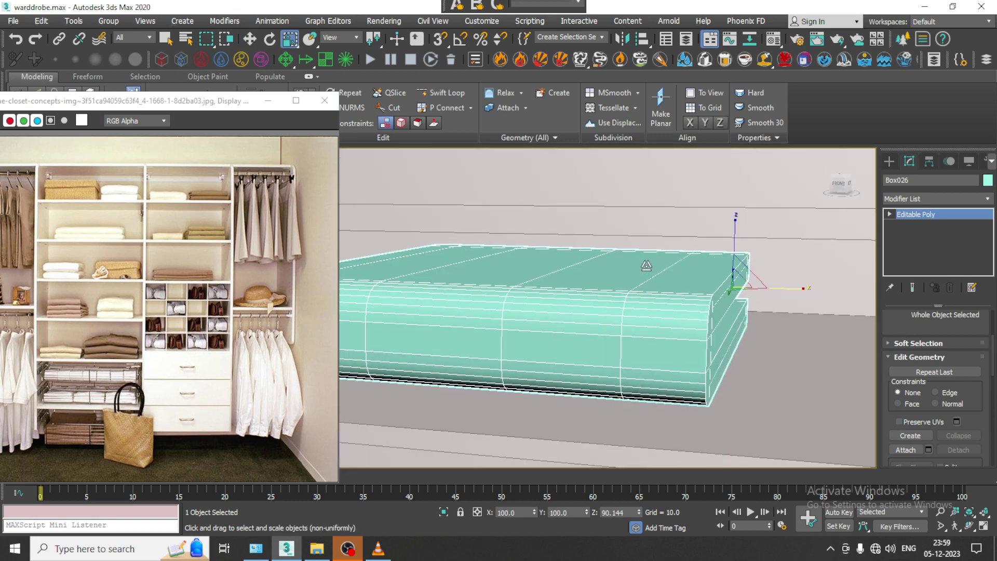
mouse_move(735, 223)
left_mouse_down()
mouse_move(734, 253)
mouse_move(739, 238)
left_mouse_up()
key("w")
- Isolate the copied folded cloth
middle_click_drag(701, 258, 655, 290, "alt")
key("1")
middle_click_drag(599, 303, 544, 363, "alt")
key("z")
key("alt+q")
- Connect the lengthwise edges of the copied cloth with several evenly spaced segments across it
key("2")
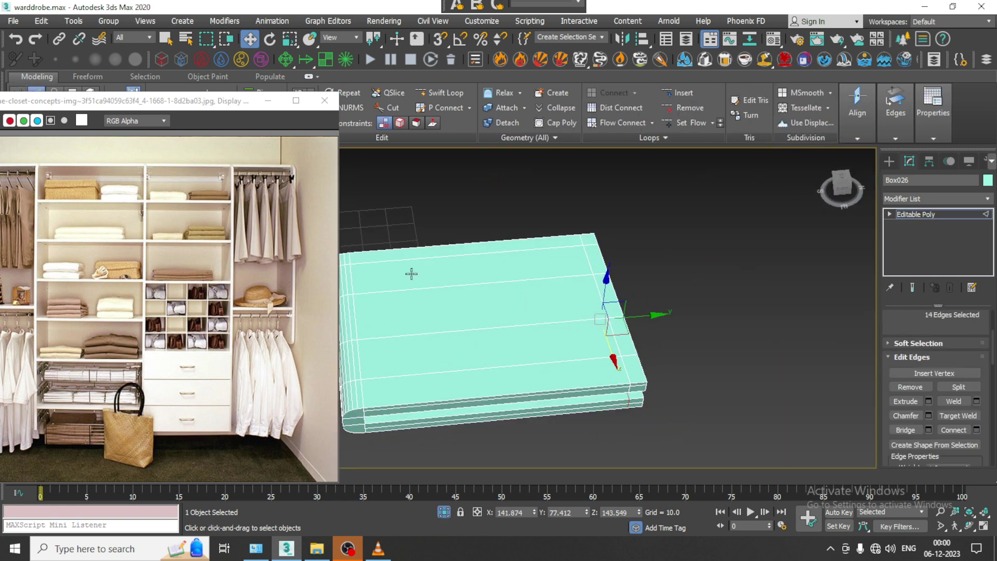
left_click_drag(490, 496, 491, 496)
middle_click_drag(519, 416, 571, 390, "alt")
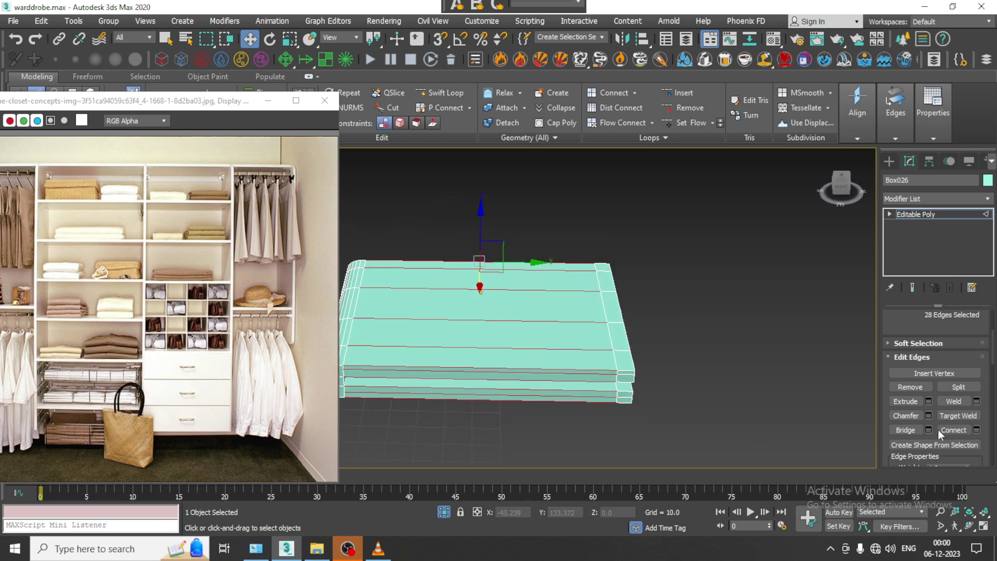
left_click(977, 430)
left_click(488, 389)
left_click(447, 312)
left_click(446, 312)
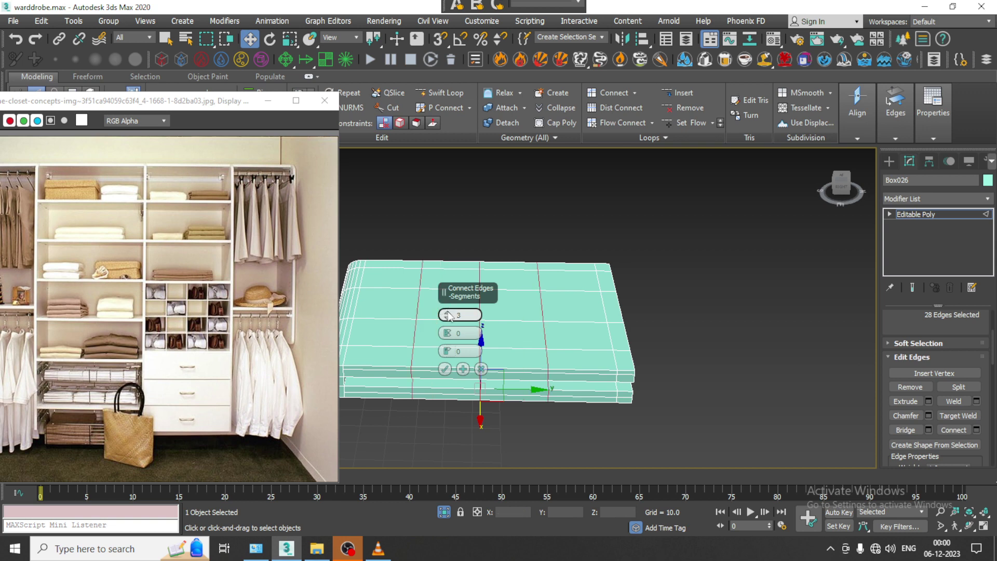
left_click(447, 312)
left_click(445, 369)
middle_click_drag(490, 360, 553, 363, "alt")
- Apply an FFD(box) 4x4x4 modifier to the whole copied cloth
key("1")
left_click(942, 215)
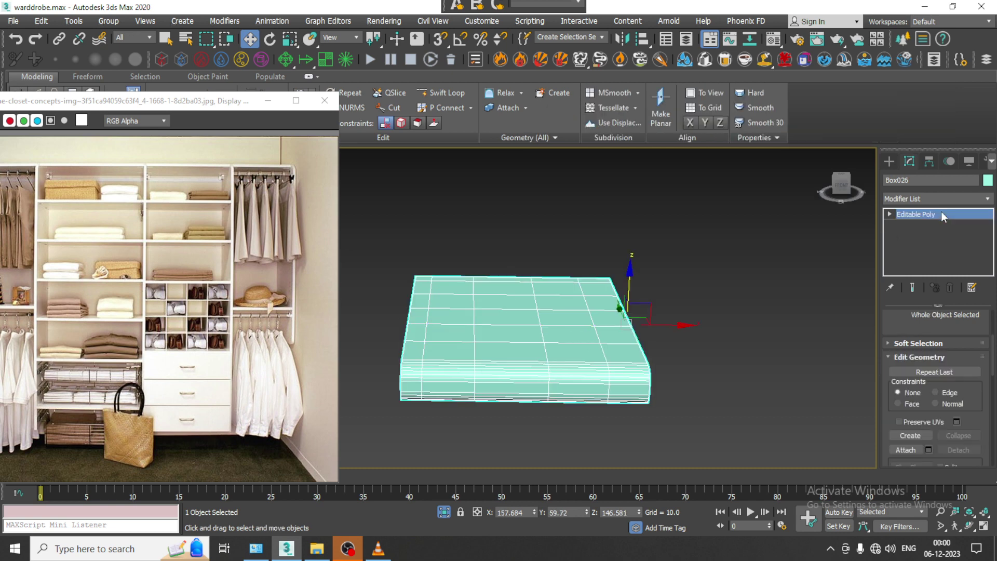
left_click(941, 199)
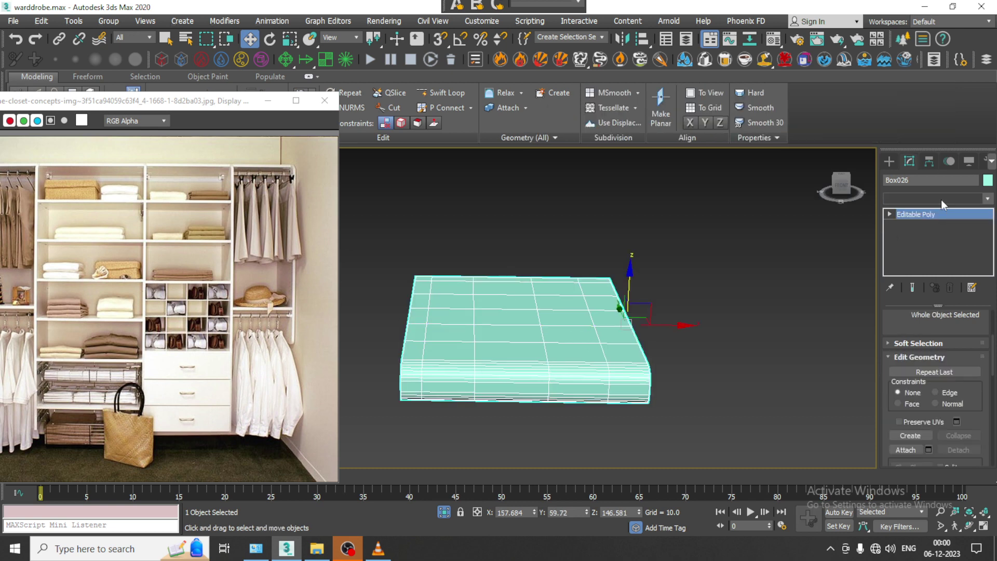
key("f")
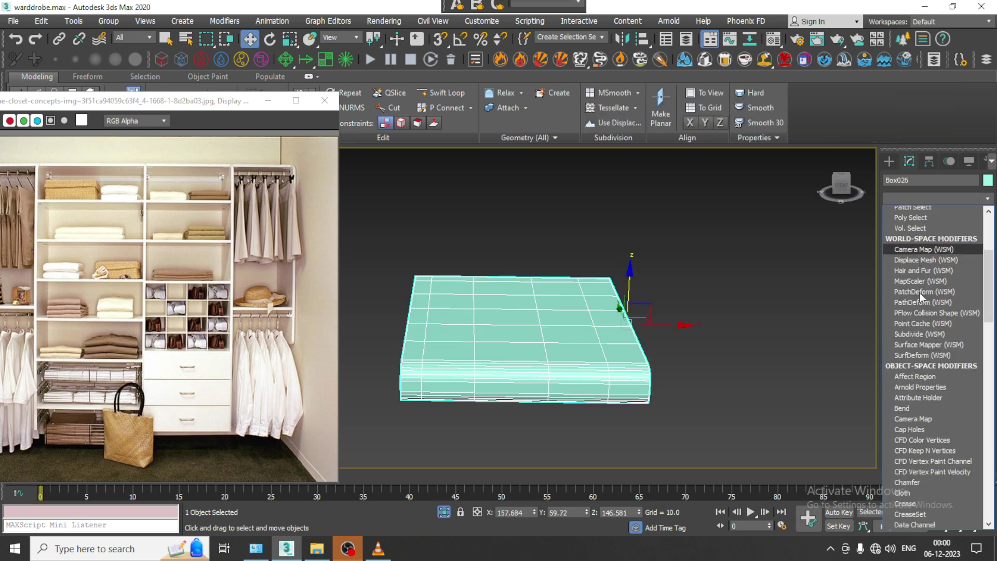
left_click(926, 253)
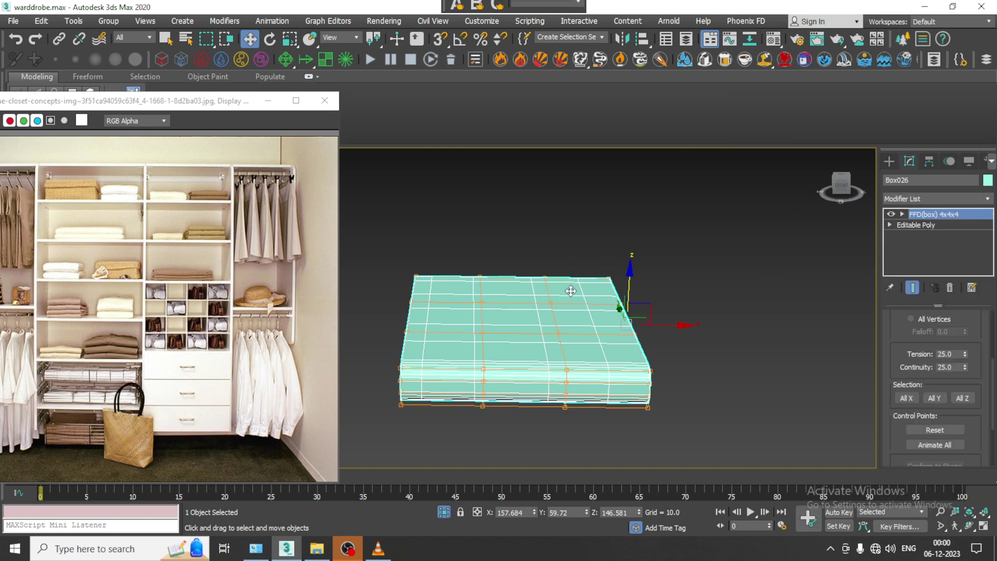
- Shift individual lattice control points of the cloth vertically to give its top a soft, uneven surface
left_click_drag(492, 329, 493, 330)
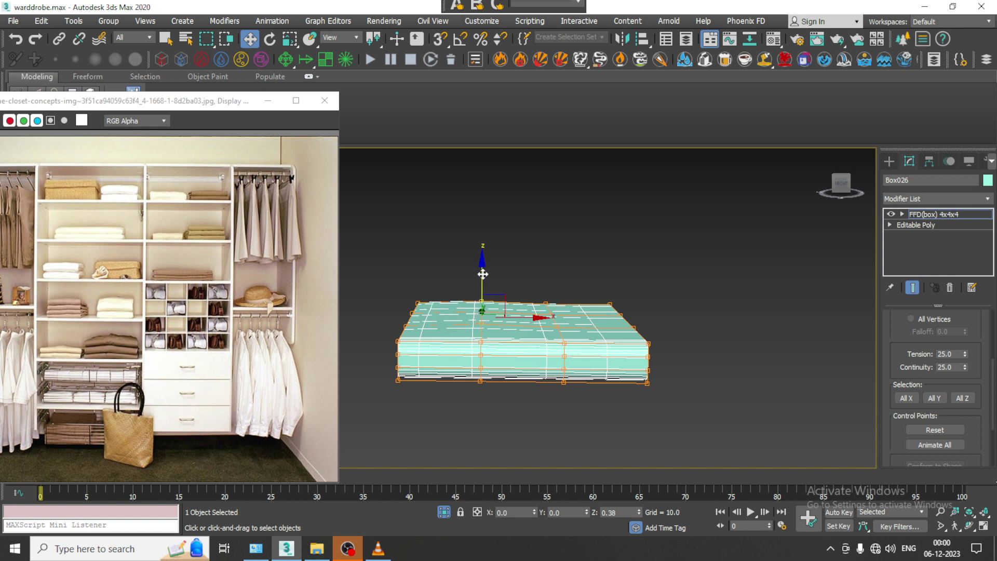
left_click_drag(568, 324, 568, 325)
left_click_drag(549, 274, 551, 276)
left_click_drag(458, 275, 497, 314)
left_click(931, 215)
- Convert the deformed cloth to Editable Poly and end its isolation
right_click(505, 362)
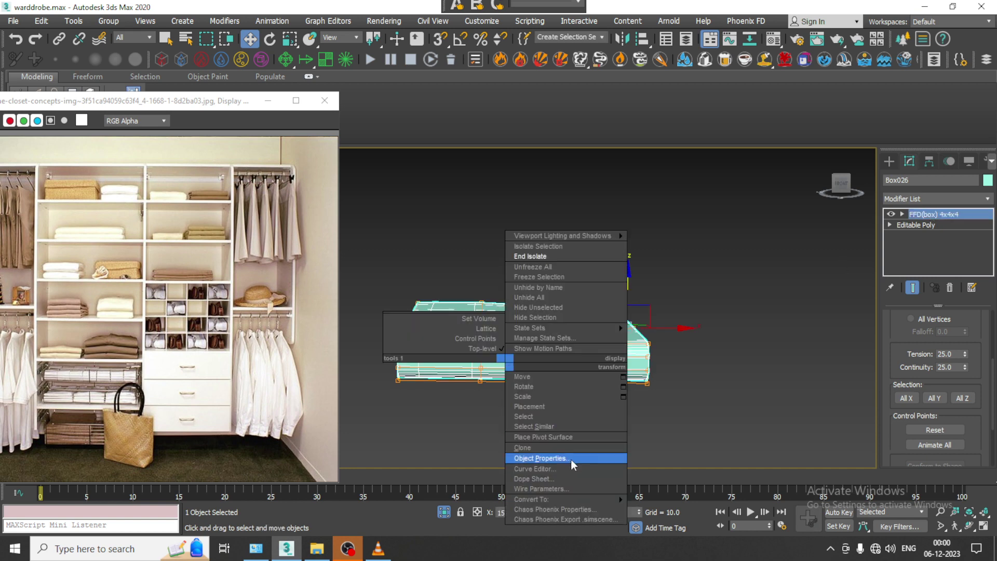
mouse_move(571, 499)
left_click(694, 508)
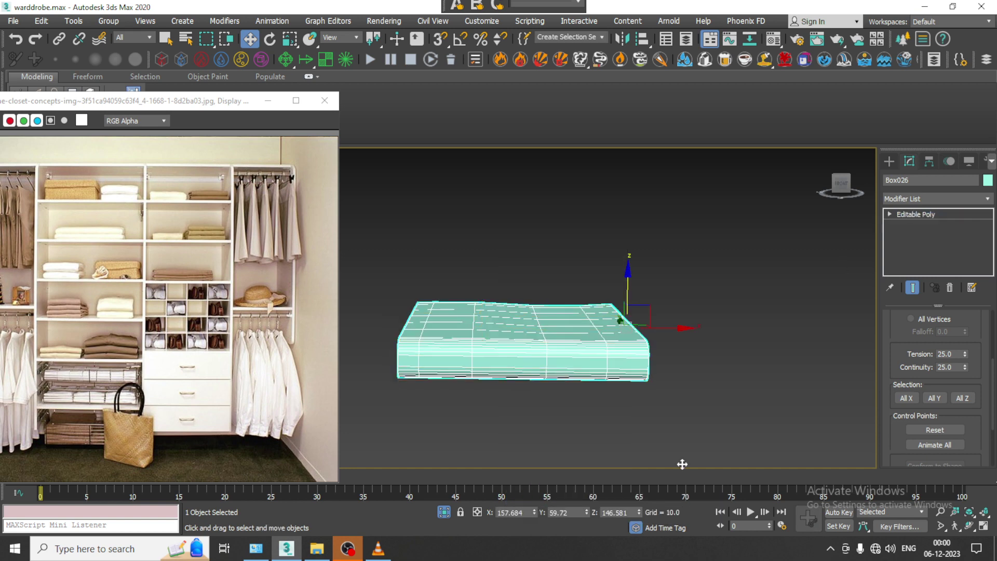
right_click(649, 249)
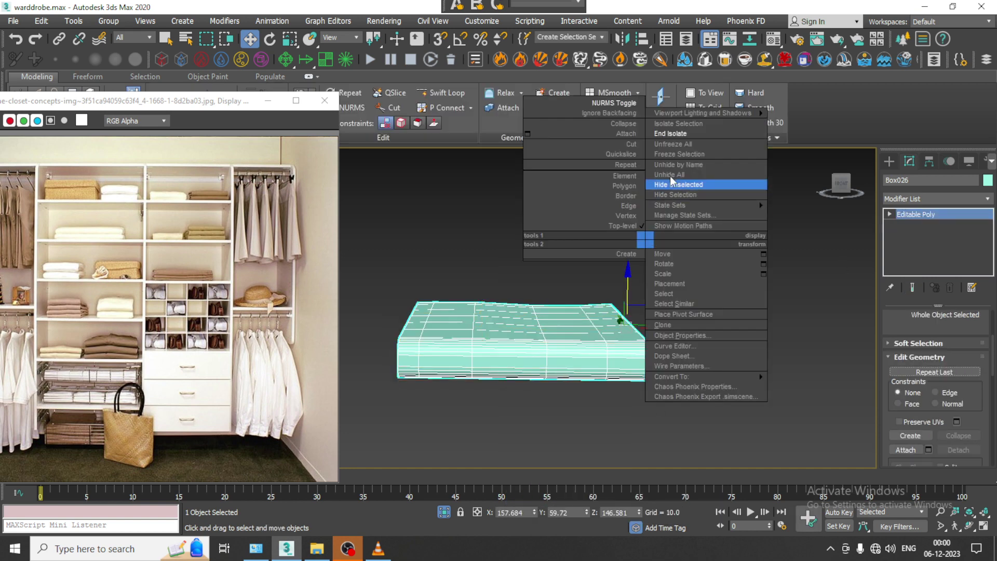
left_click(672, 138)
- Clone the folded cloth upward as five copies to form a stack on the shelf
middle_click_drag(569, 334, 569, 305, "alt")
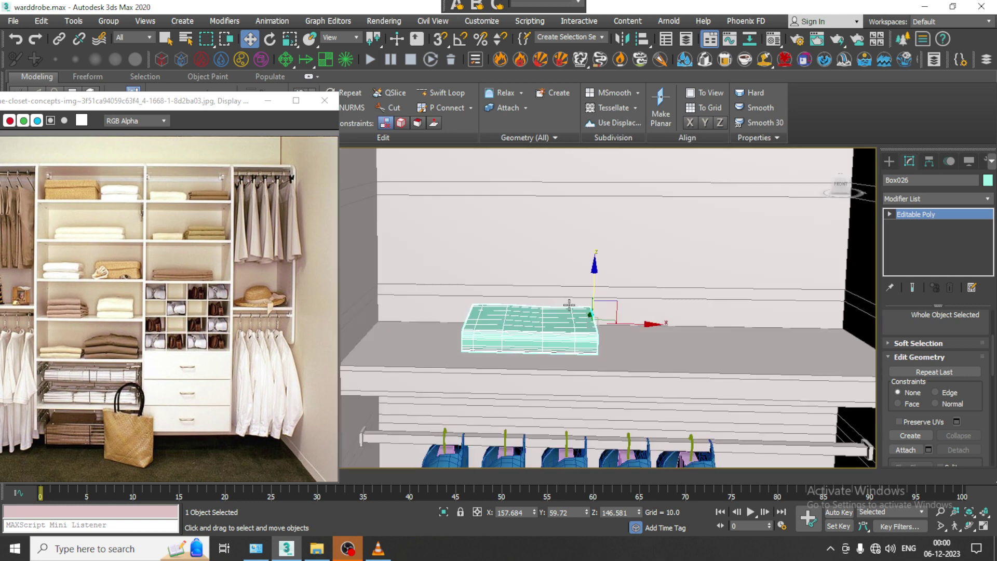
left_click_drag(588, 262, 589, 242, "shift")
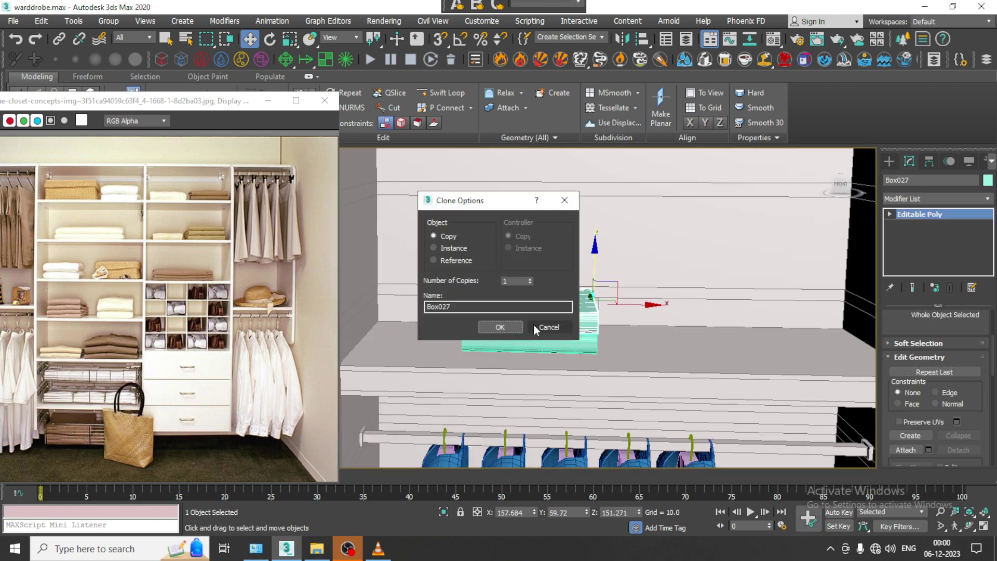
left_click(500, 326)
- Lower the upper cloths of the stack as groups of five and four to close the gaps near the bottom
mouse_move(550, 322)
middle_mouse_down("alt")
mouse_move(554, 272)
mouse_move(592, 286)
mouse_move(597, 267)
mouse_move(566, 288)
middle_mouse_up("alt")
scroll(556, 307, "up", 2)
left_click(585, 233, "ctrl")
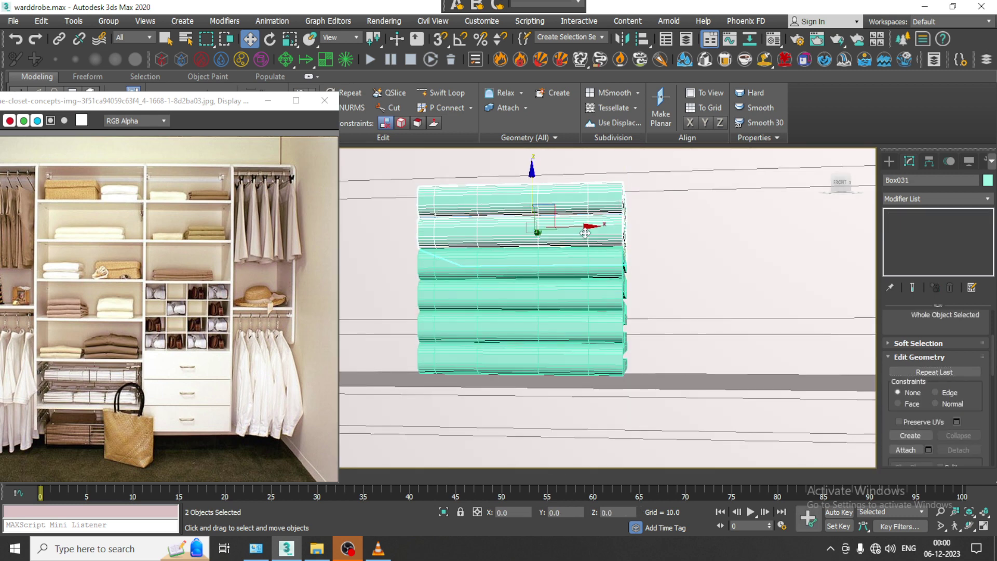
left_click(585, 265, "ctrl")
left_click(584, 297, "ctrl")
left_click_drag(531, 231, 537, 244)
left_click(538, 328, "ctrl")
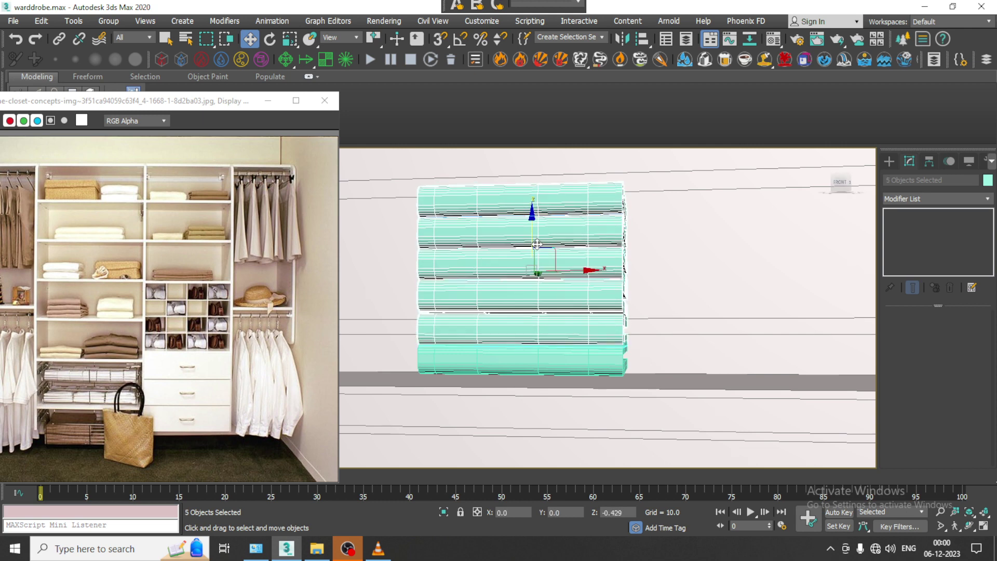
left_click(485, 327, "alt")
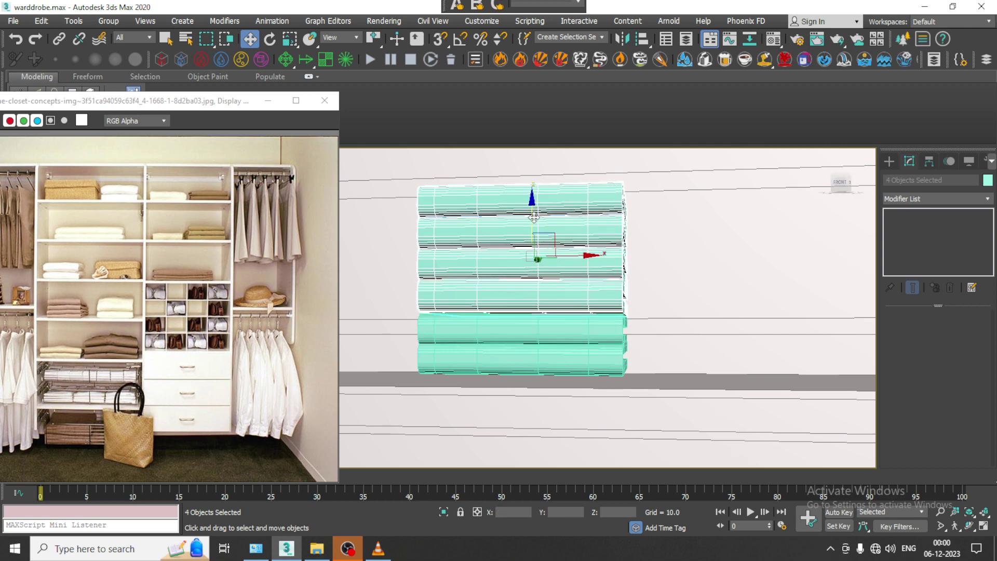
middle_click_drag(540, 244, 578, 294, "alt")
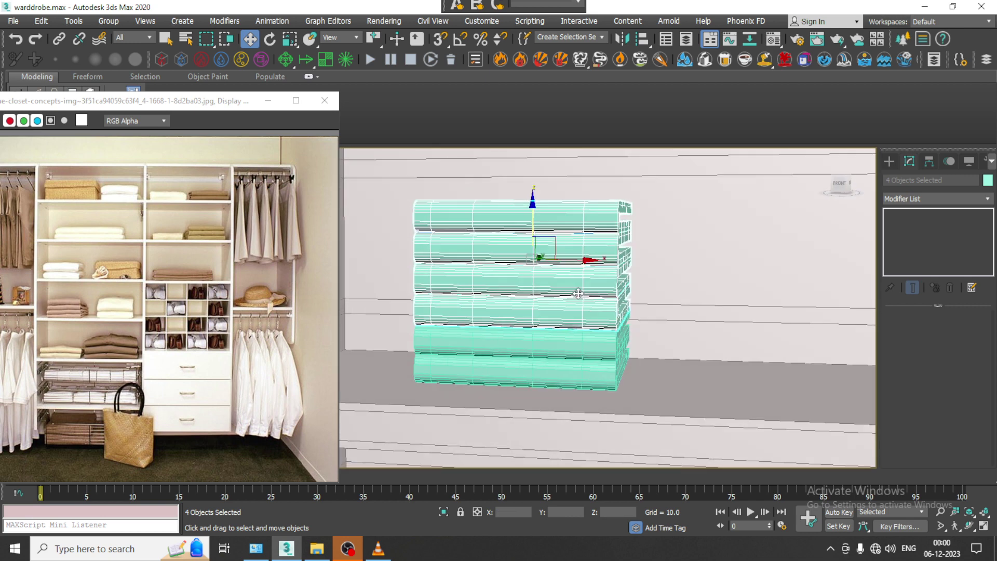
- Lower the upper three cloths, the upper two and the topmost one in turn to close the remaining gaps
left_click(565, 318, "alt")
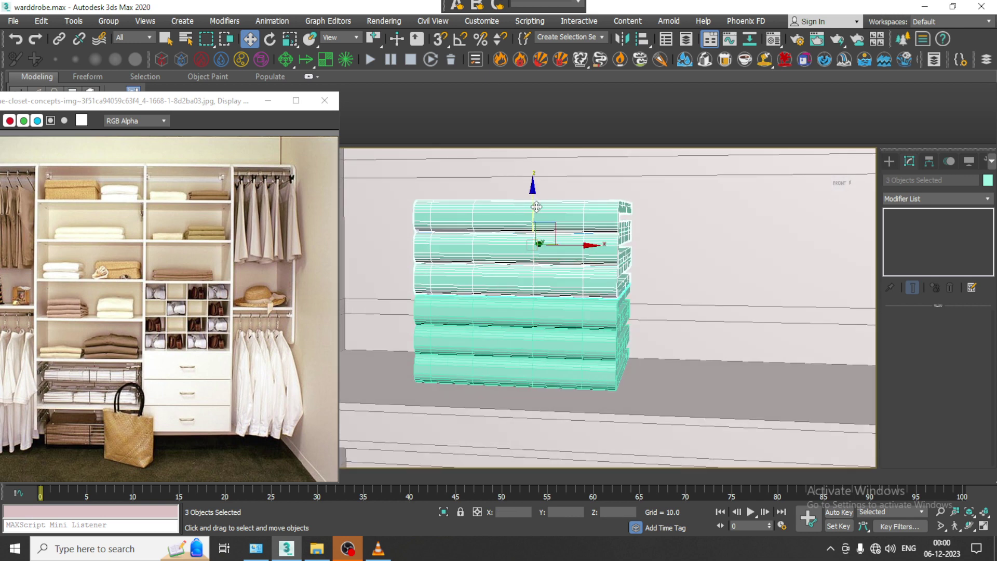
left_click_drag(540, 207, 542, 209)
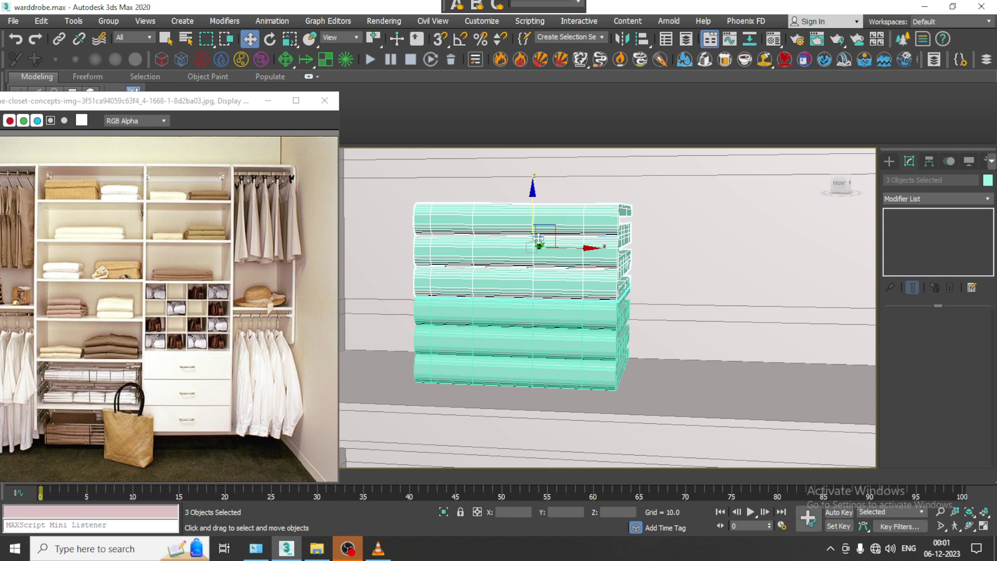
left_click(578, 298, "alt")
left_click_drag(535, 194, 539, 194)
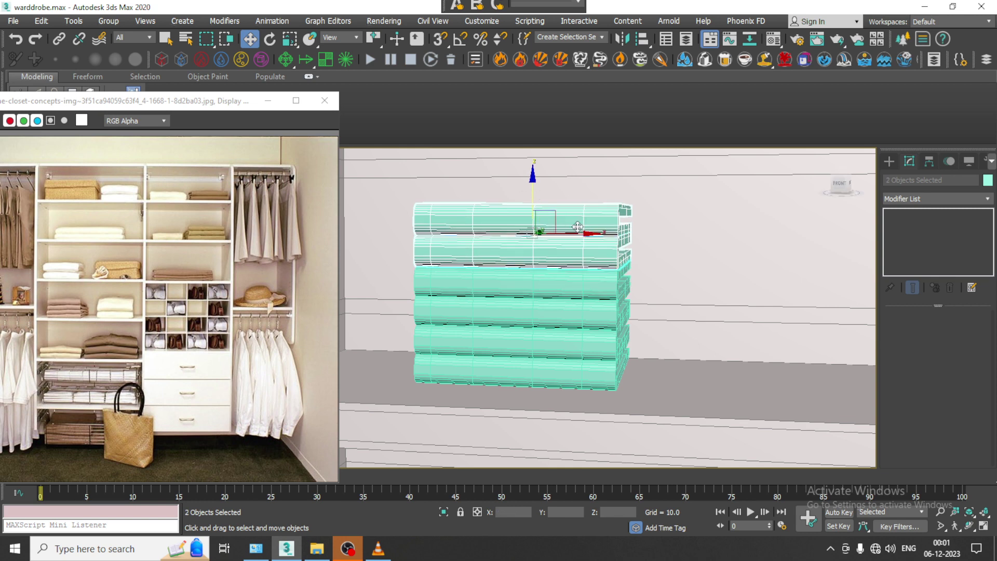
left_click(595, 208)
left_click_drag(626, 180, 626, 185)
- Select all six cloths and move the stack along the X axis toward the inner left end of the shelf
scroll(628, 240, "down", 5)
middle_click_drag(627, 240, 630, 263, "alt")
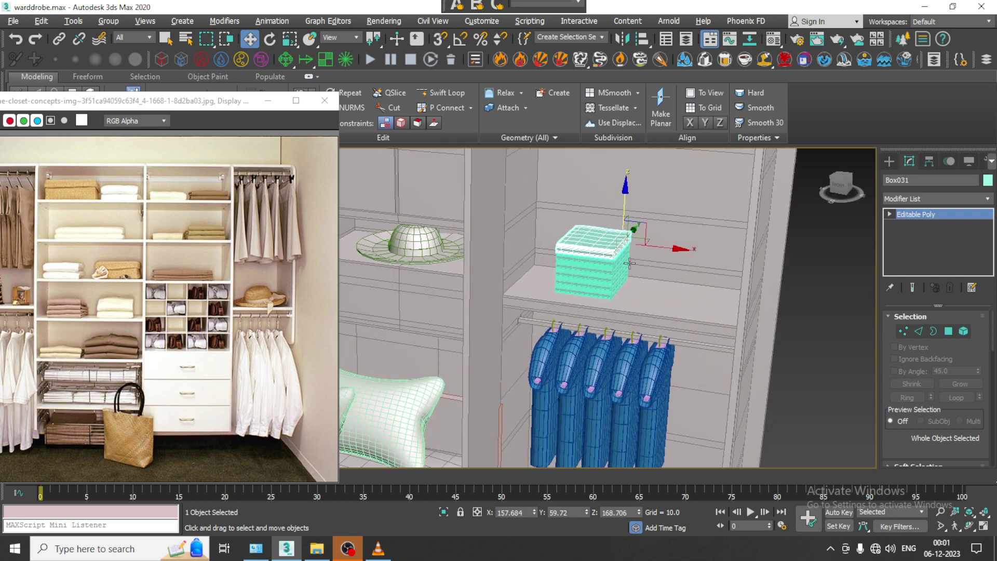
scroll(629, 263, "up", 4)
left_click(586, 233, "ctrl")
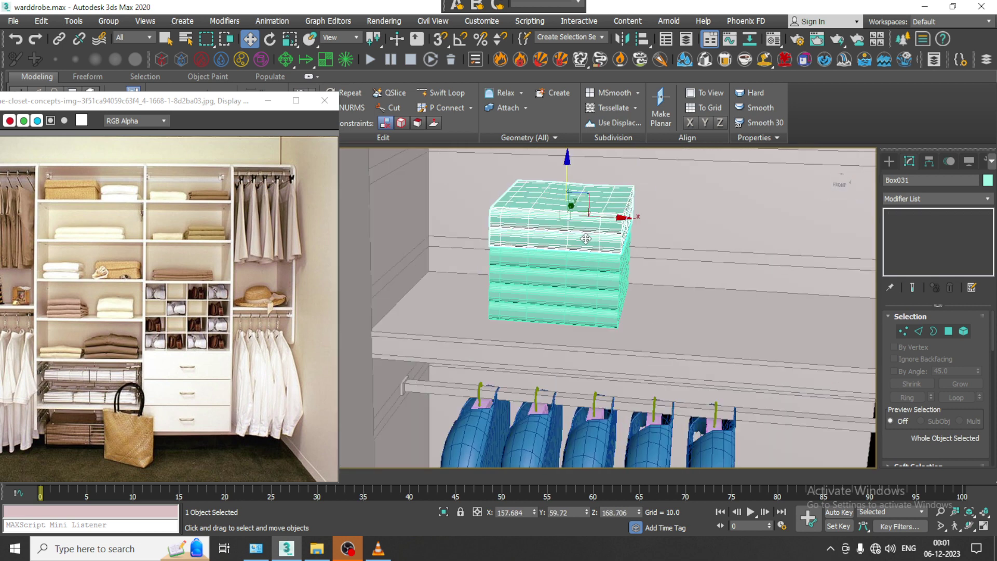
left_click(585, 265, "ctrl")
left_click(584, 279, "ctrl")
left_click(580, 297, "ctrl")
left_click(578, 315, "ctrl")
scroll(581, 312, "down", 4)
middle_click_drag(581, 311, 621, 306)
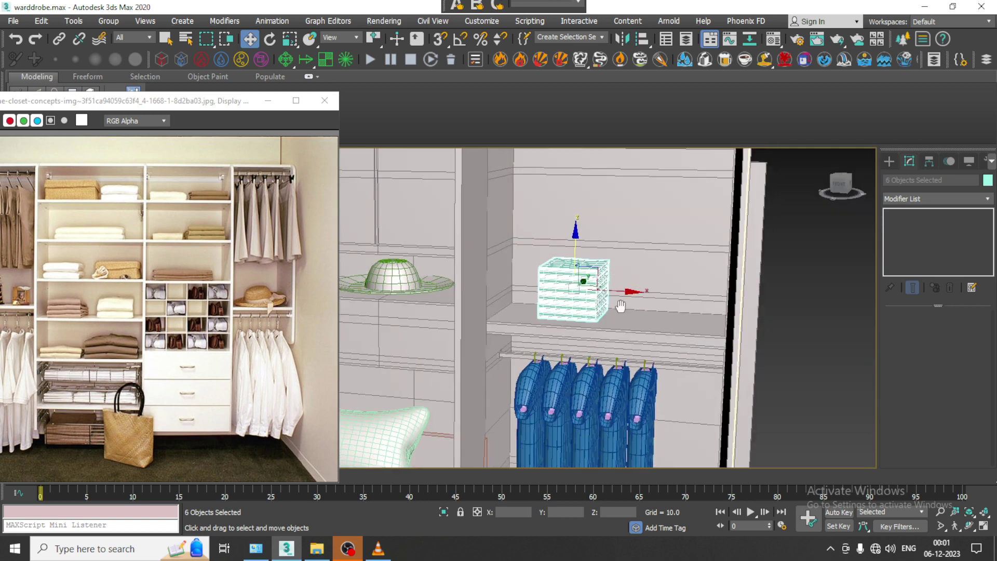
scroll(621, 307, "down", 3)
left_click_drag(631, 358, 593, 362)
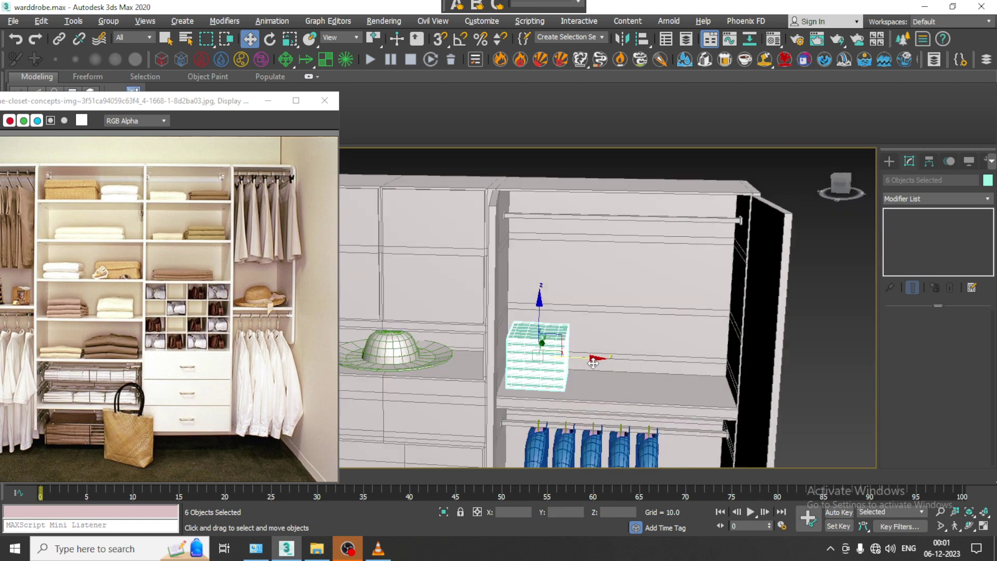
scroll(593, 362, "up", 3)
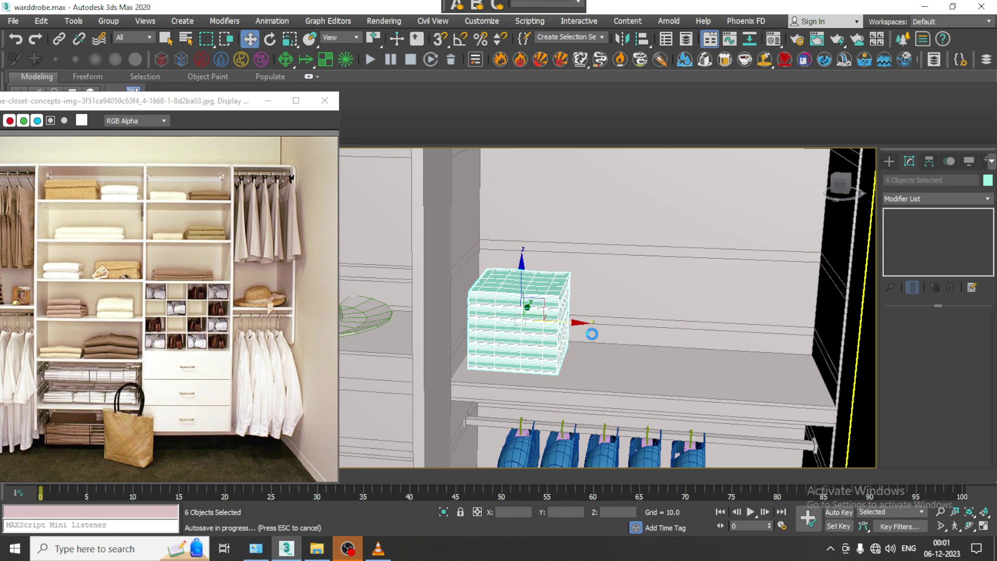
- Switch to the Front view and frame the empty area beside the wardrobe
middle_click_drag(622, 306, 604, 335)
middle_click_drag(712, 262, 644, 294)
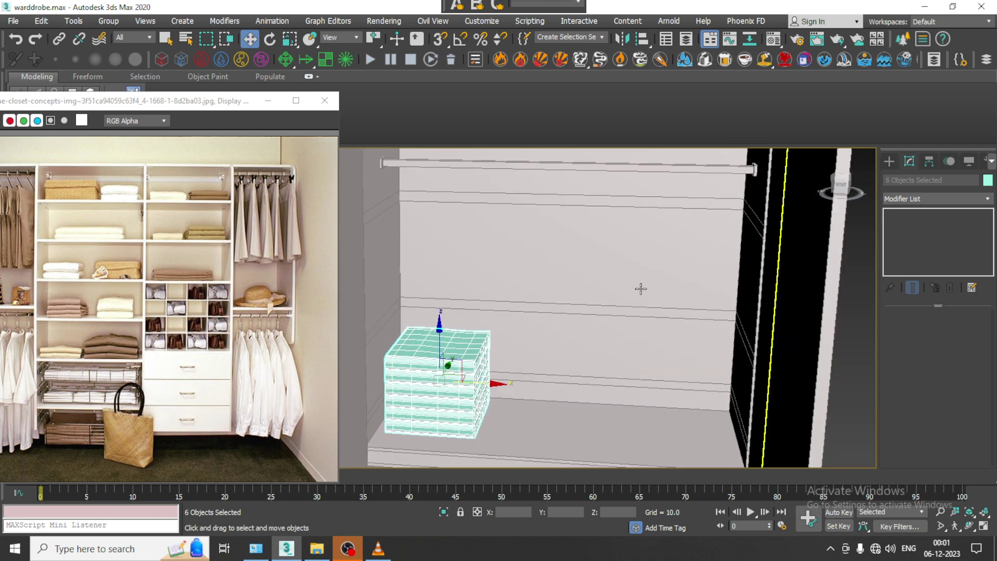
scroll(641, 289, "down", 3)
key("alt+w")
middle_click_drag(768, 256, 703, 265)
key("alt+w")
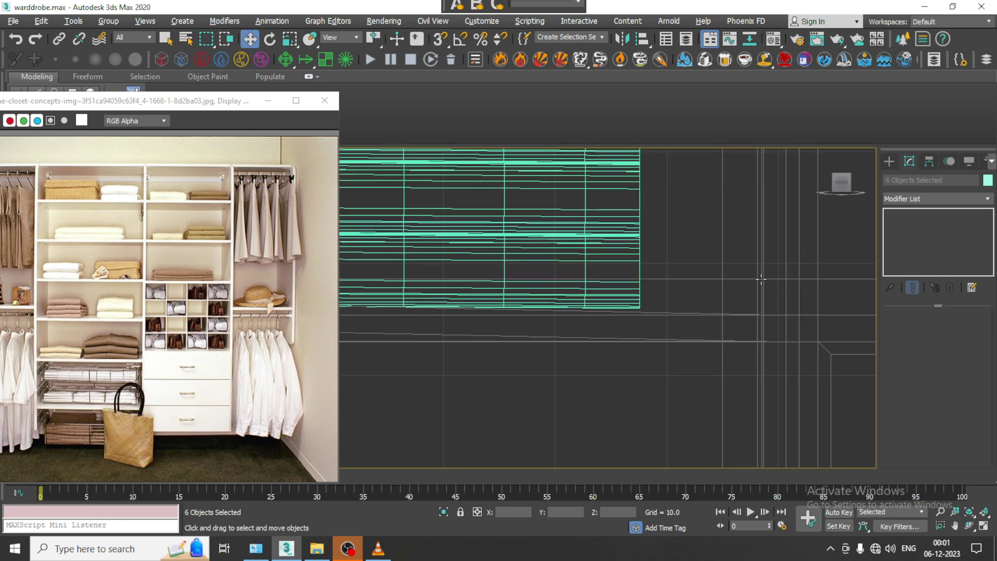
scroll(761, 279, "down", 3)
left_click(889, 161)
left_click(916, 235)
scroll(741, 267, "down", 4)
middle_click_drag(619, 283, 311, 287)
middle_click_drag(599, 296, 618, 298)
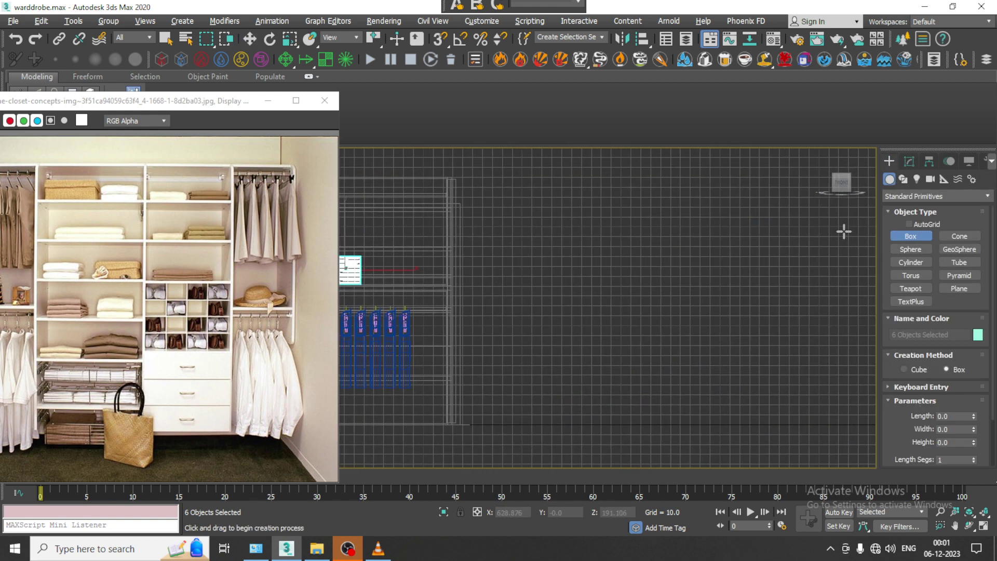
- Draw a closed trousers-shaped outline with two tapering legs beside the wardrobe using the Line tool
left_click(903, 179)
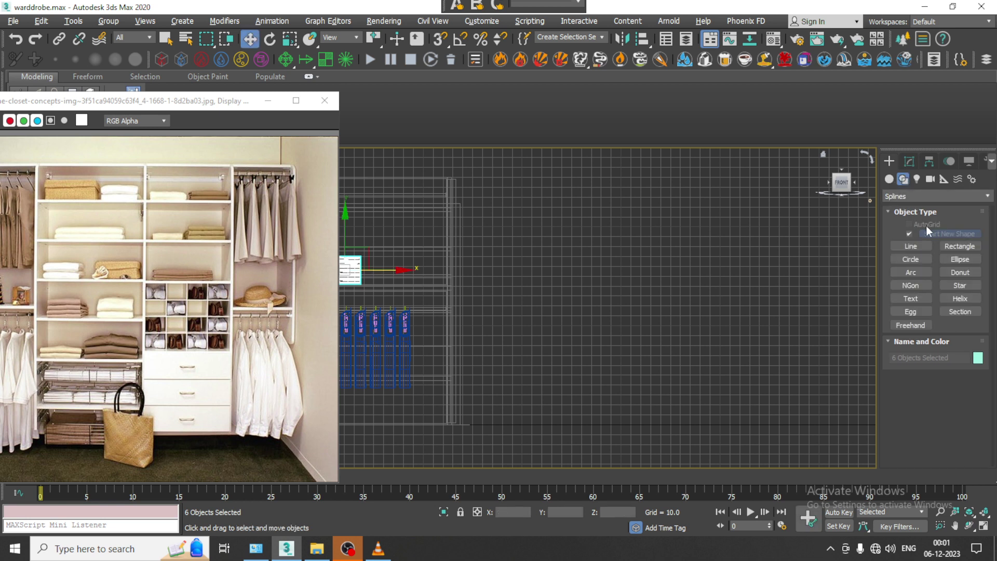
left_click(918, 248)
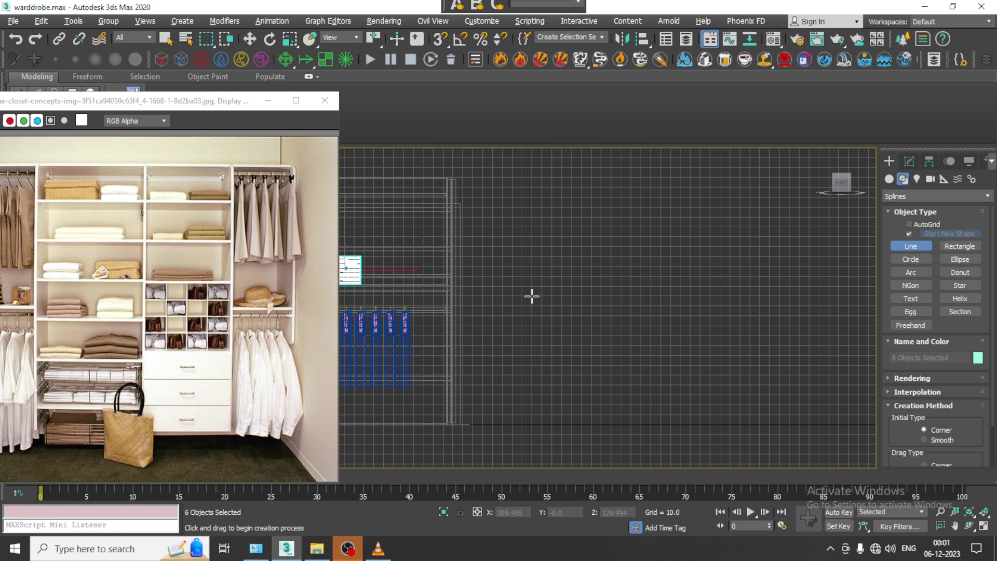
left_click(532, 297)
left_click(556, 417)
left_click(577, 417)
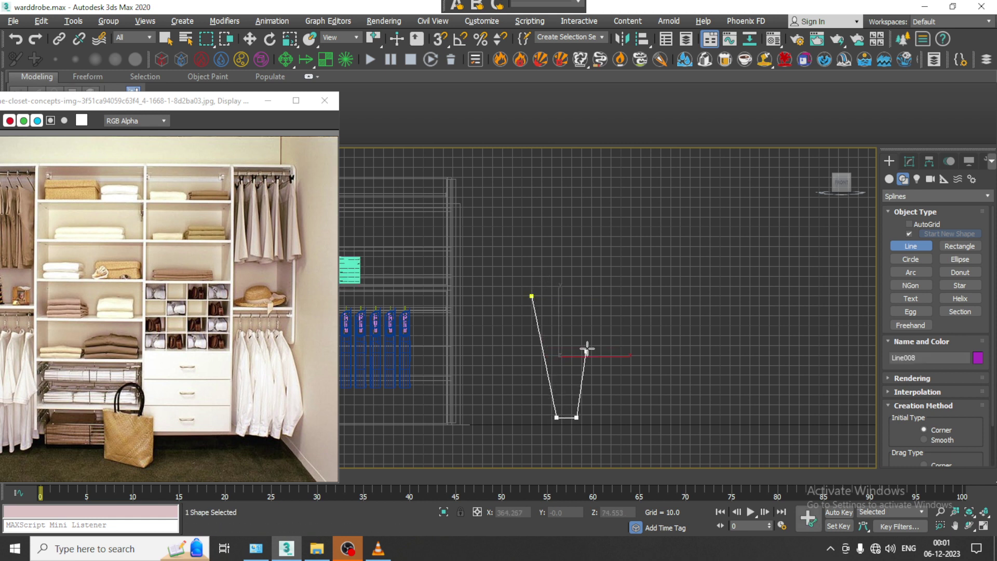
left_click(587, 337)
left_click(600, 337)
left_click(617, 418)
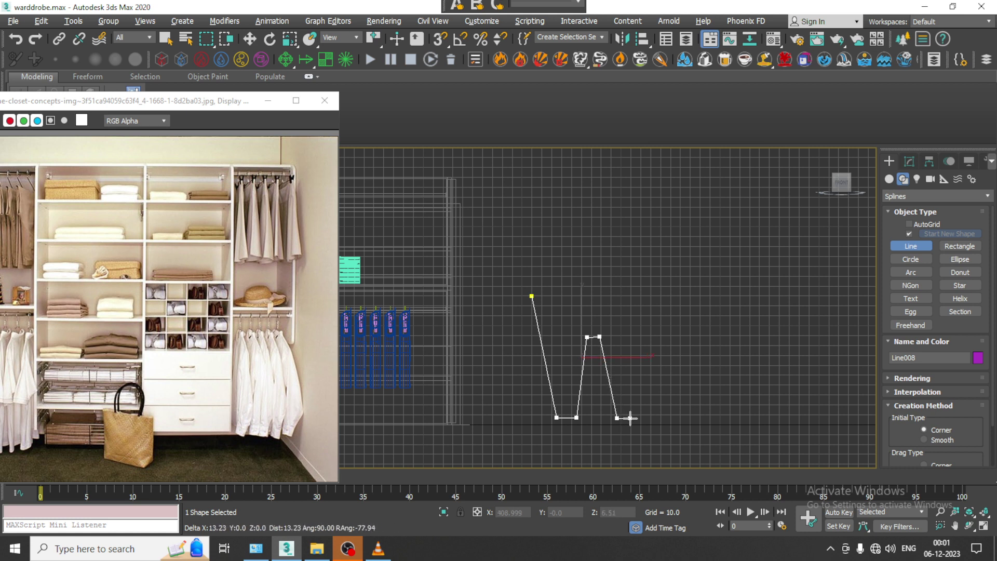
left_click(639, 418)
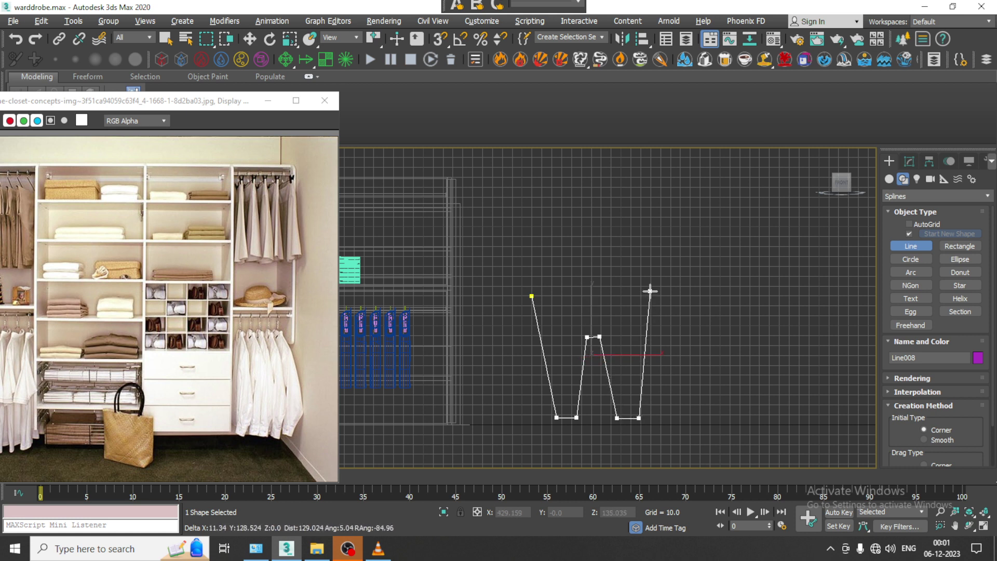
left_click(650, 291)
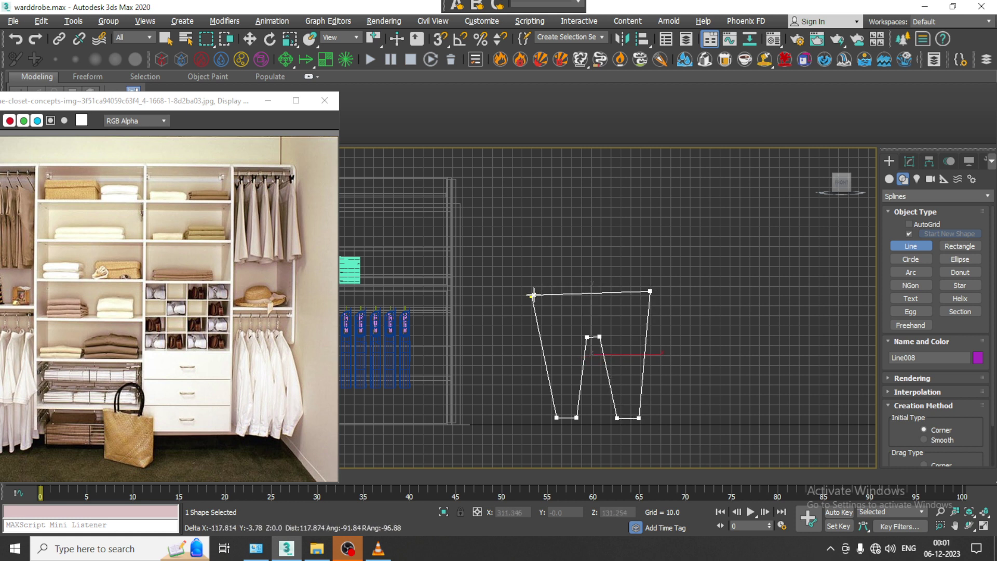
left_click(531, 296)
left_click(491, 315)
right_click(538, 328)
- Raise the outline's upper-left waist vertex and shift the left leg's bottom vertices slightly outward
scroll(540, 317, "up", 2)
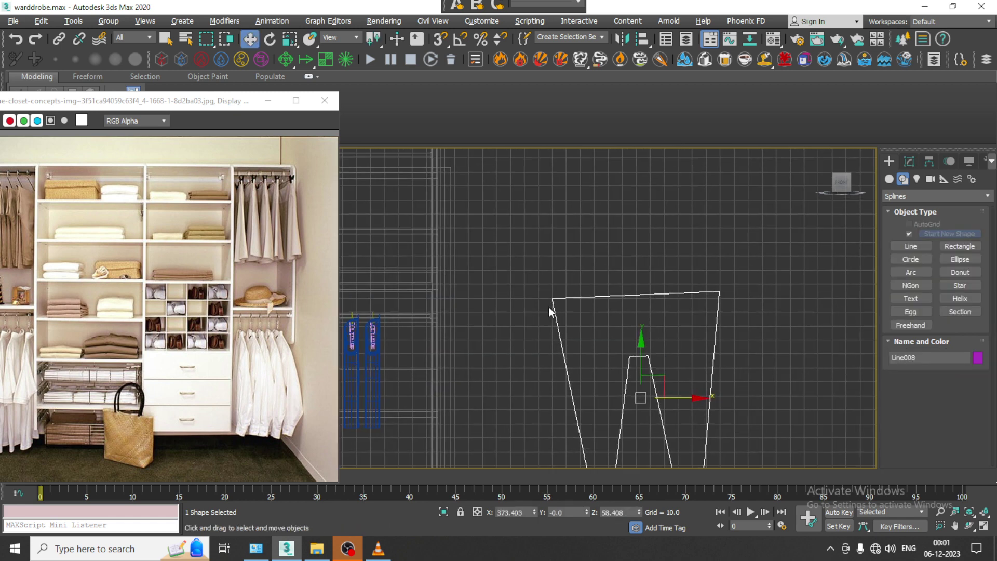
key("1")
left_click(552, 298)
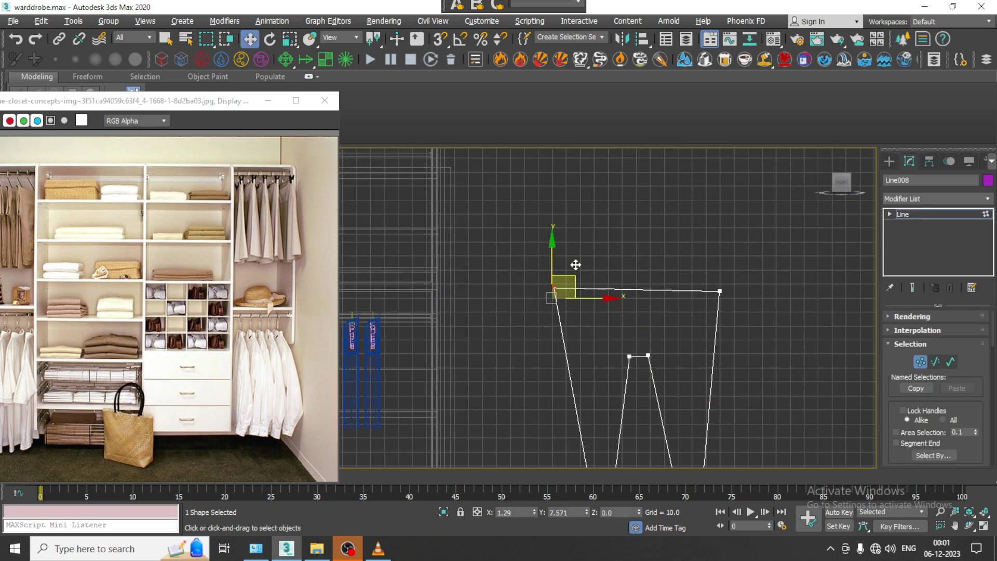
left_click_drag(576, 265, 576, 265)
middle_click_drag(677, 389, 652, 310)
left_click_drag(535, 353, 605, 390)
key("1")
key("1")
- Fillet the two crotch vertices of the trousers outline to round them slightly
left_click_drag(584, 260, 663, 310)
scroll(897, 422, "down", 8)
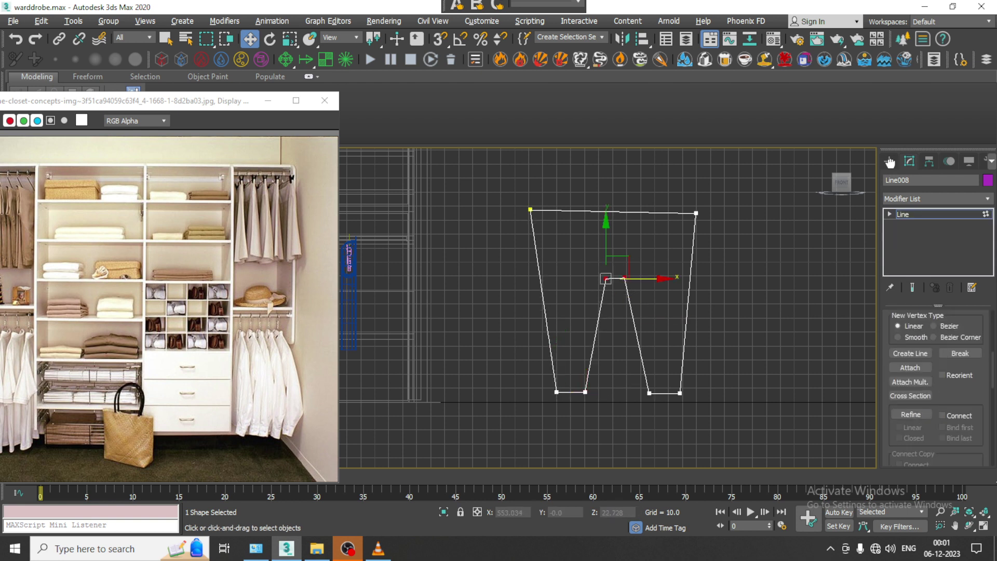
left_click(909, 395)
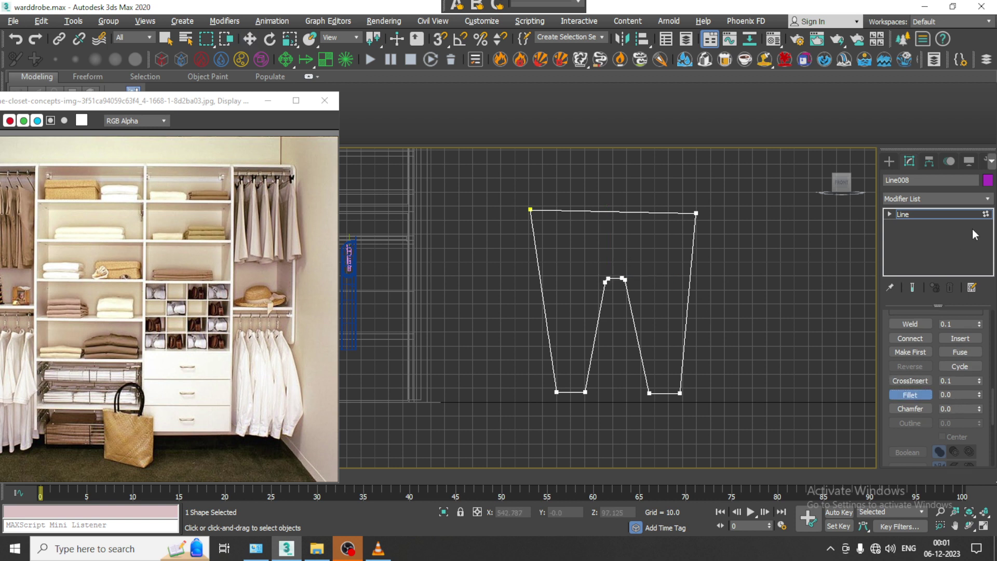
left_click(925, 214)
middle_click_drag(609, 241, 610, 256)
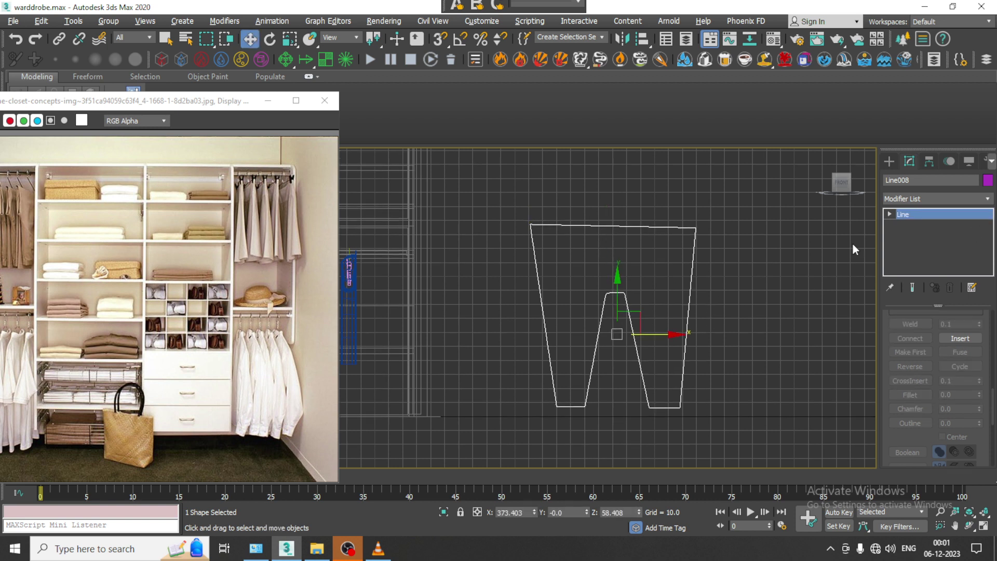
- Apply an Extrude modifier to the trousers outline and isolate the object in the perspective view
left_click(932, 198)
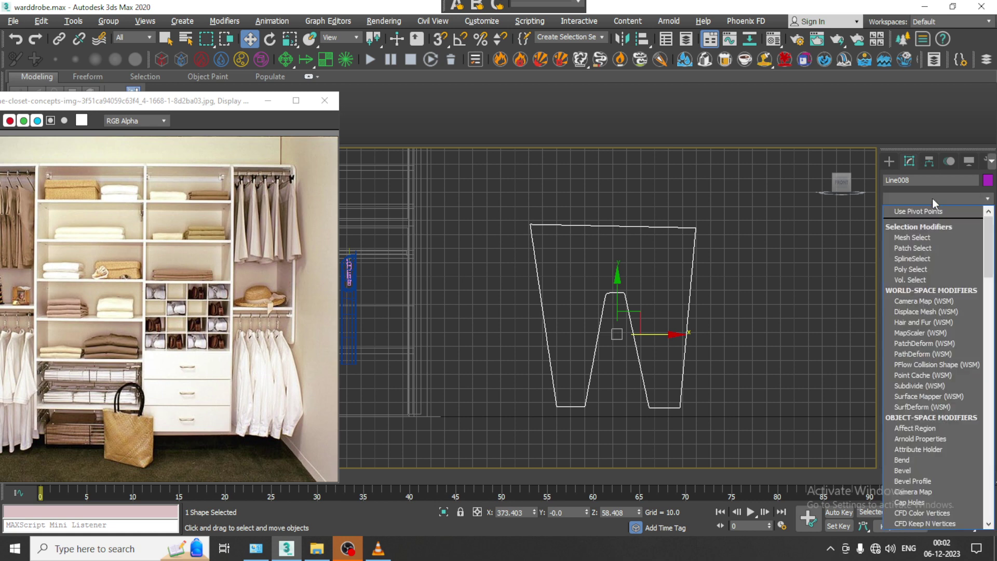
type("ex")
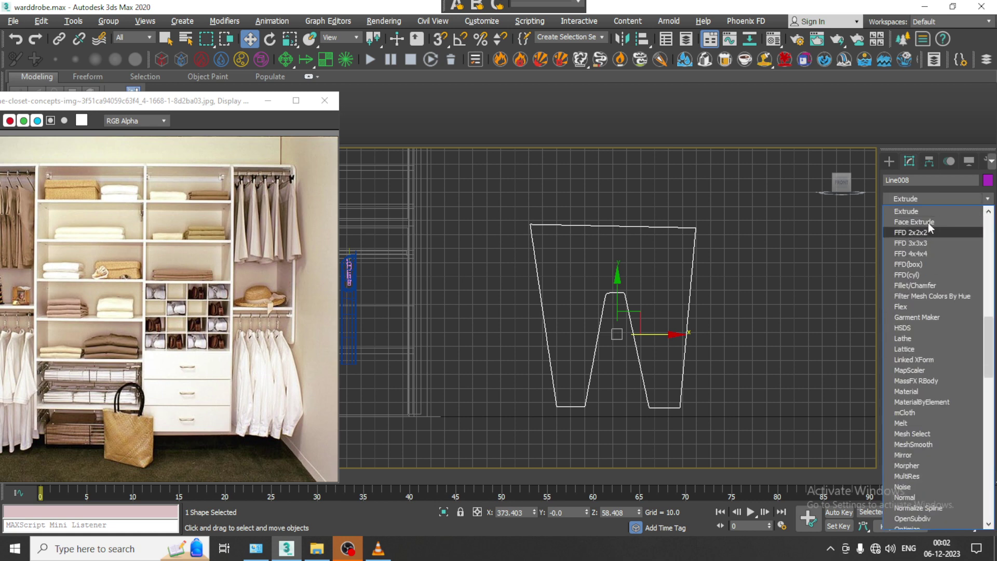
left_click(924, 211)
key("alt+w")
key("alt+w")
key("z")
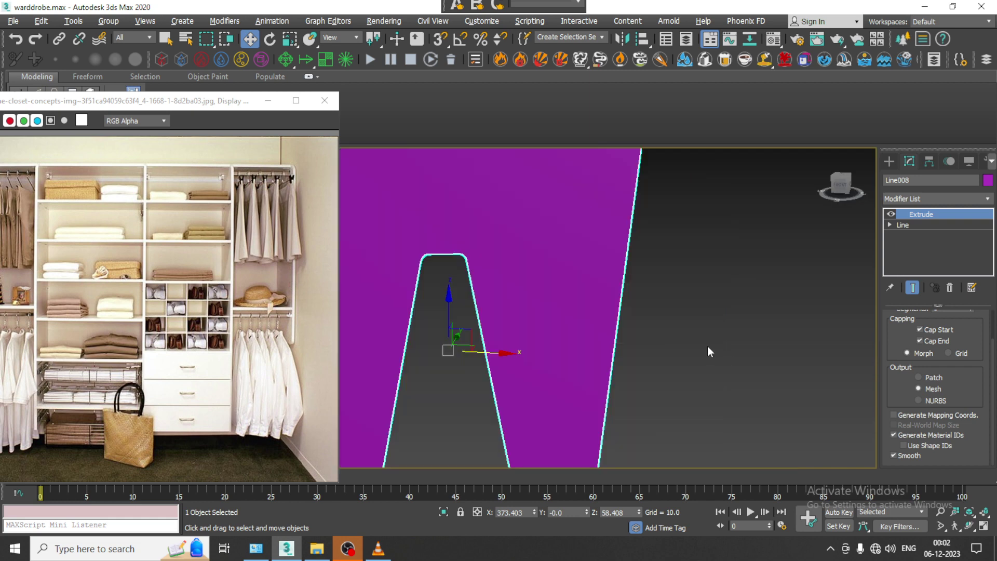
scroll(708, 345, "down", 5)
middle_click_drag(707, 346, 669, 350, "alt")
key("alt+q")
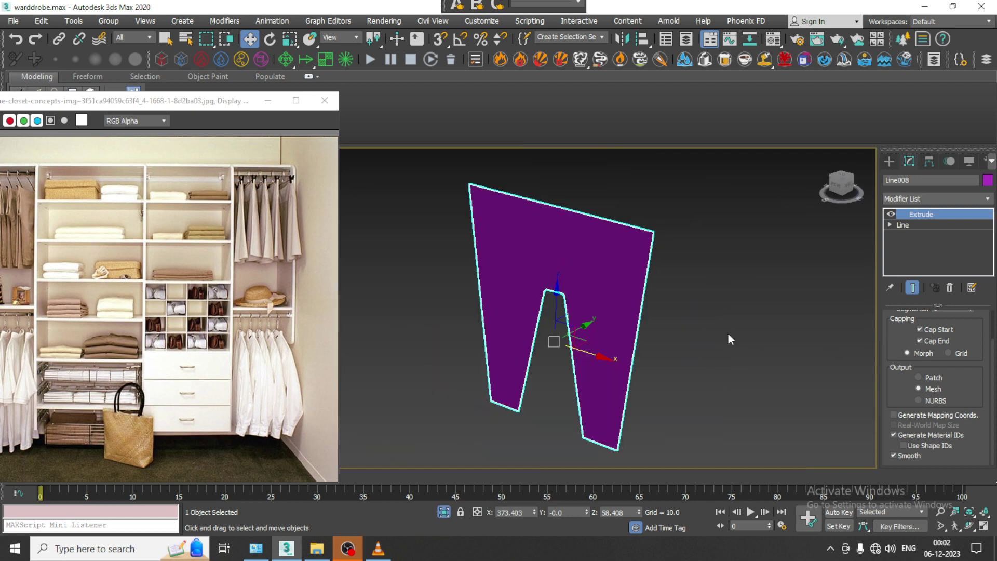
left_click_drag(973, 328, 963, 396)
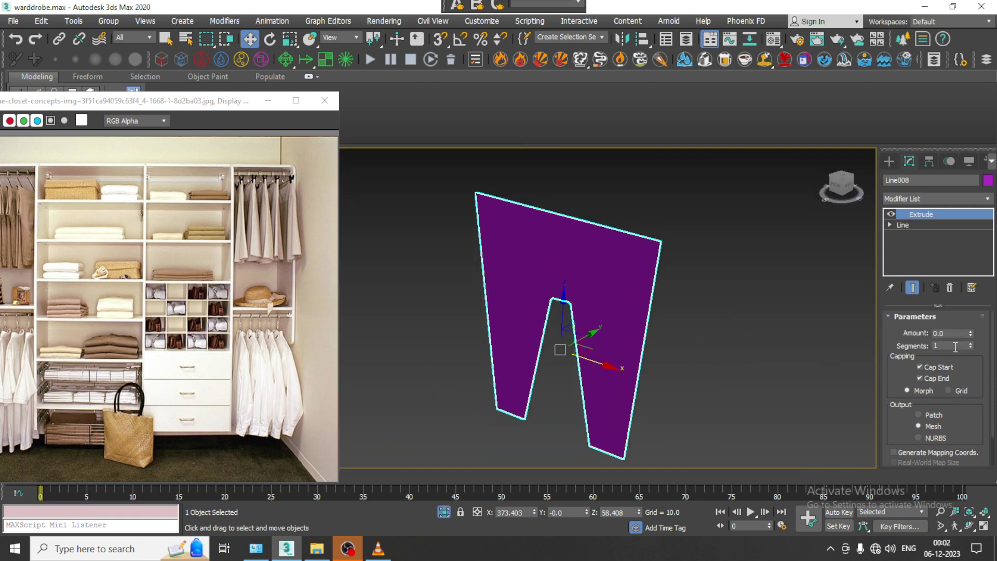
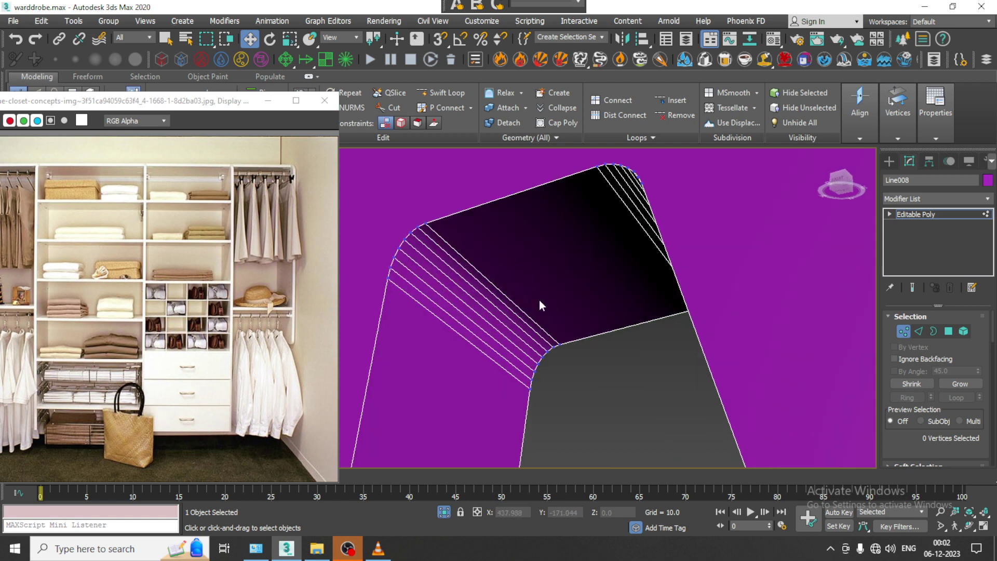
- Remove the six intermediate edges and their vertices from the left rounded crotch corner of the trousers
scroll(506, 306, "up", 3)
left_click(486, 285)
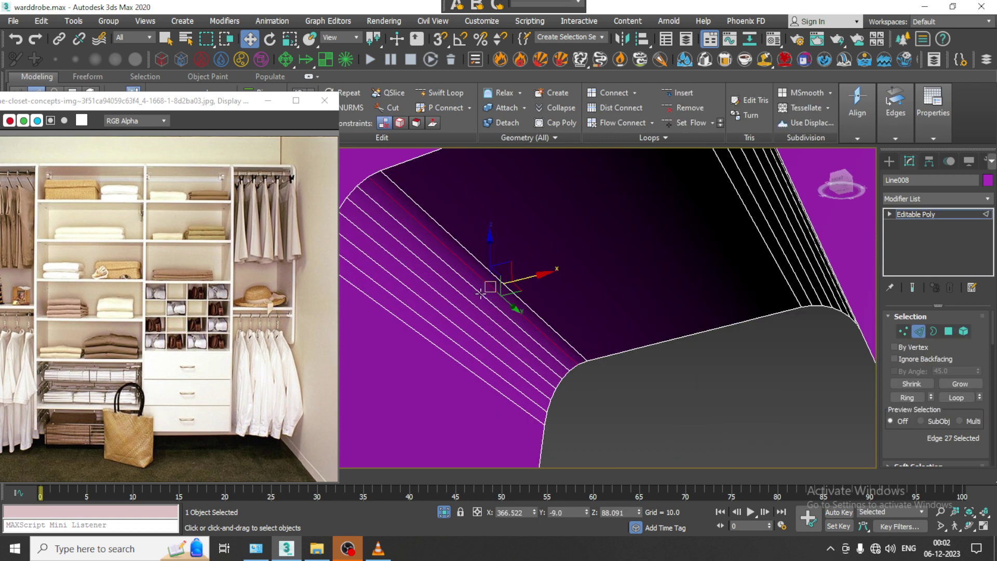
left_click(476, 294, "ctrl")
left_click(467, 304, "ctrl")
left_click(457, 311, "ctrl")
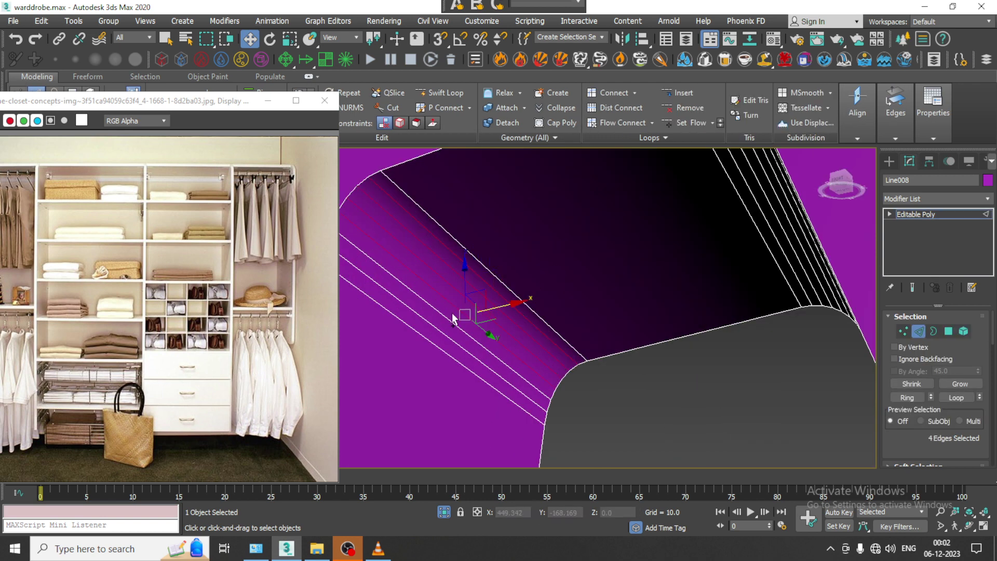
left_click(442, 314, "ctrl")
left_click(435, 327, "ctrl")
middle_click_drag(474, 307, 474, 315, "alt")
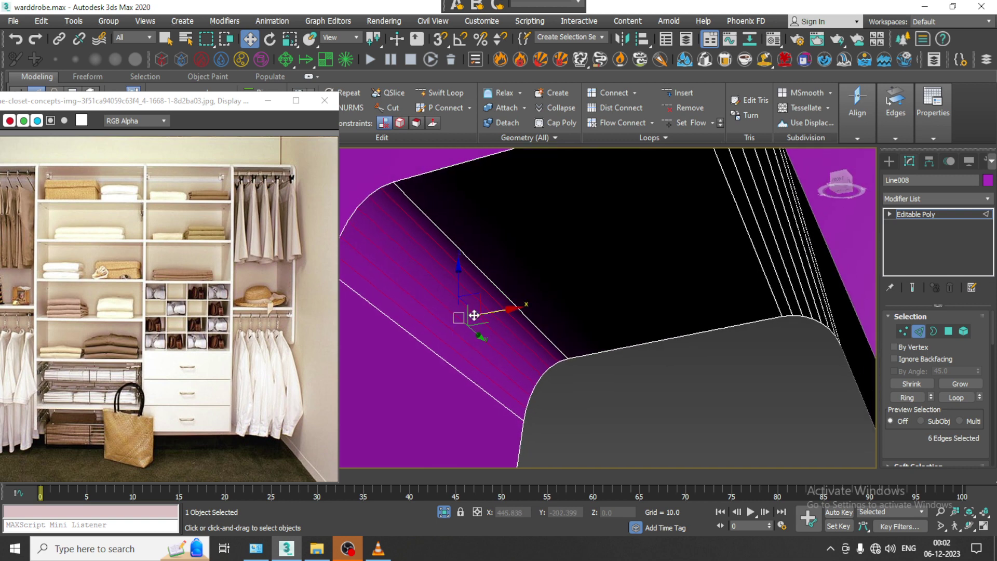
key("ctrl+BackSpace")
- Remove the six intermediate edges and their vertices from the right rounded crotch corner
scroll(537, 294, "down", 4)
scroll(631, 307, "up", 2)
middle_click_drag(630, 307, 664, 253, "alt")
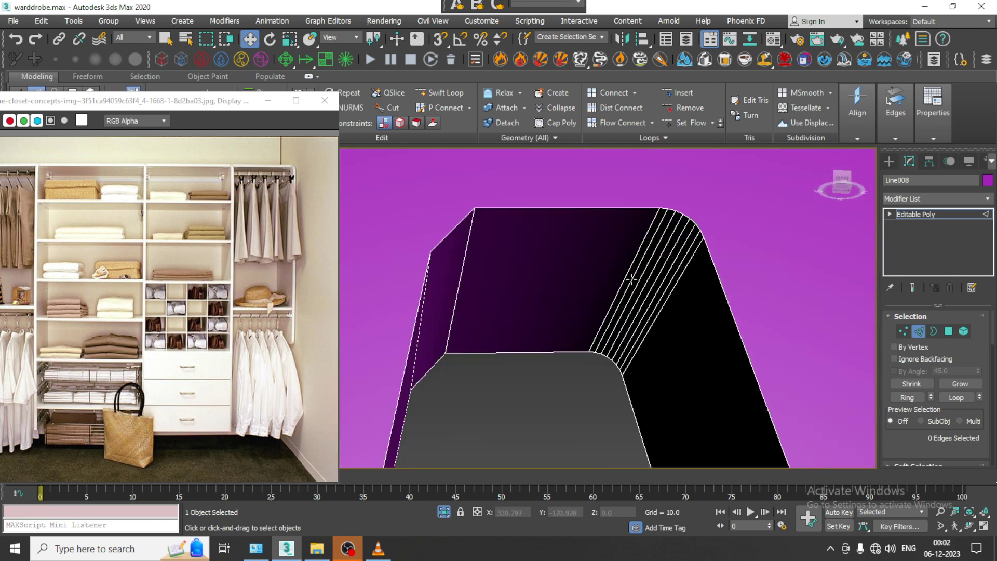
left_click(652, 238)
left_click(665, 239, "ctrl")
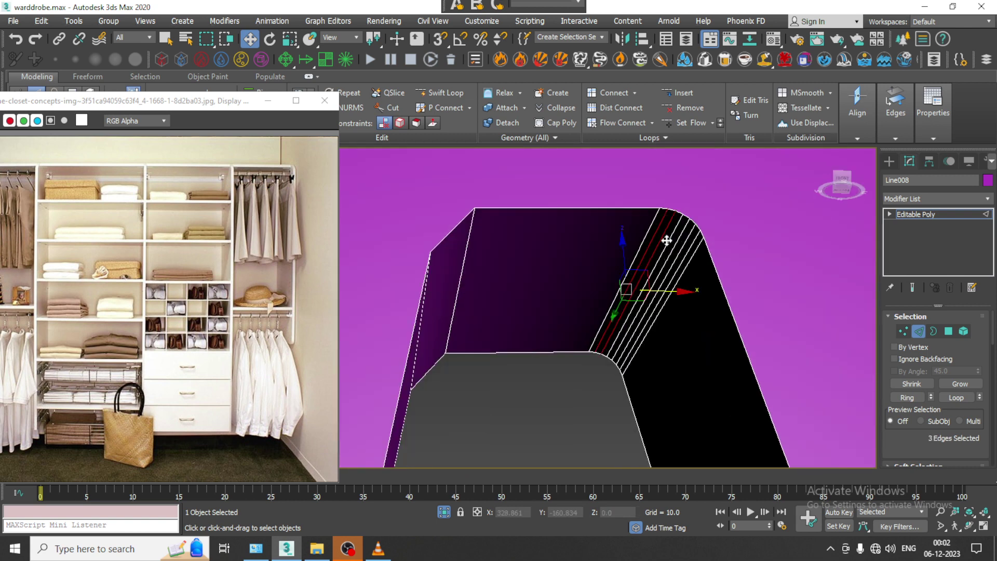
left_click(677, 245, "ctrl")
left_click(680, 248, "ctrl")
left_click(684, 252, "ctrl")
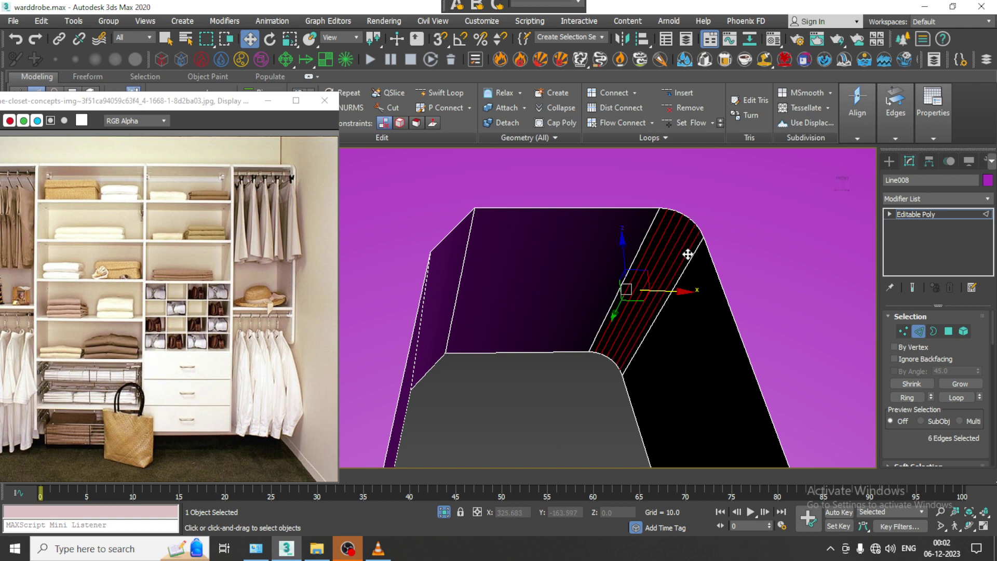
left_click(677, 234)
scroll(593, 254, "down", 6)
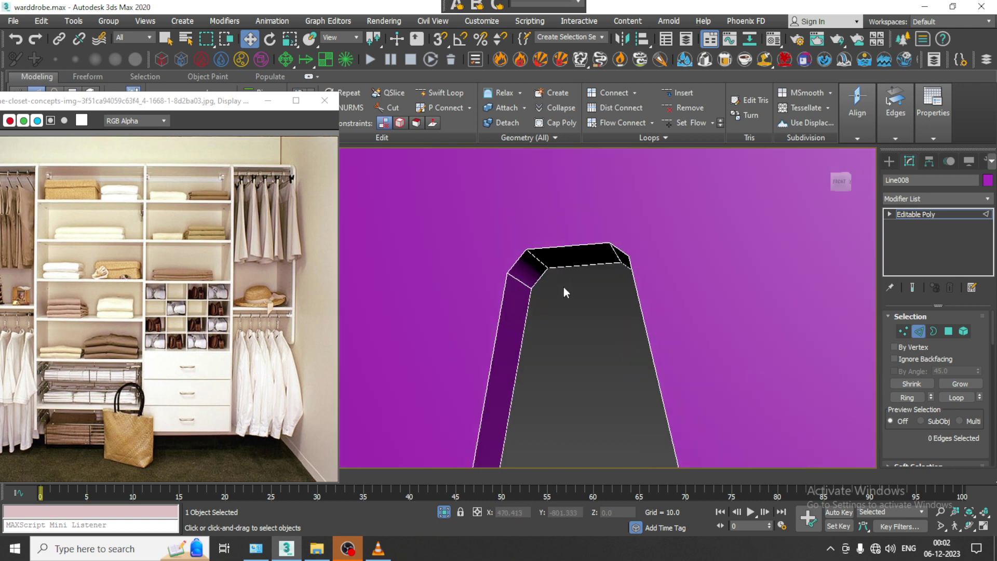
- Cut edges from the crotch's upper-left corner vertex up to the waist on both the front and back faces
scroll(565, 333, "down", 2)
right_click(574, 298)
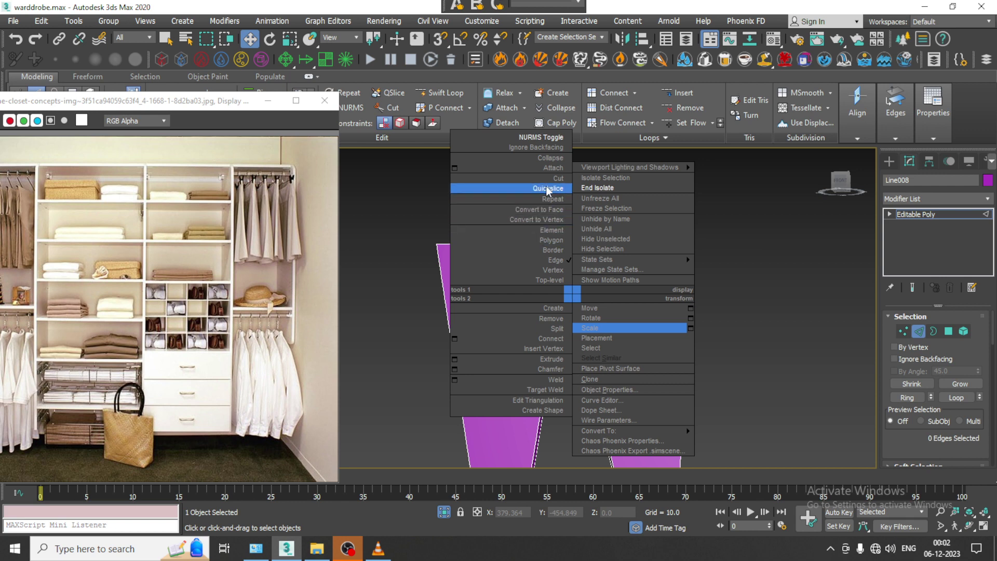
left_click(548, 180)
scroll(554, 341, "up", 3)
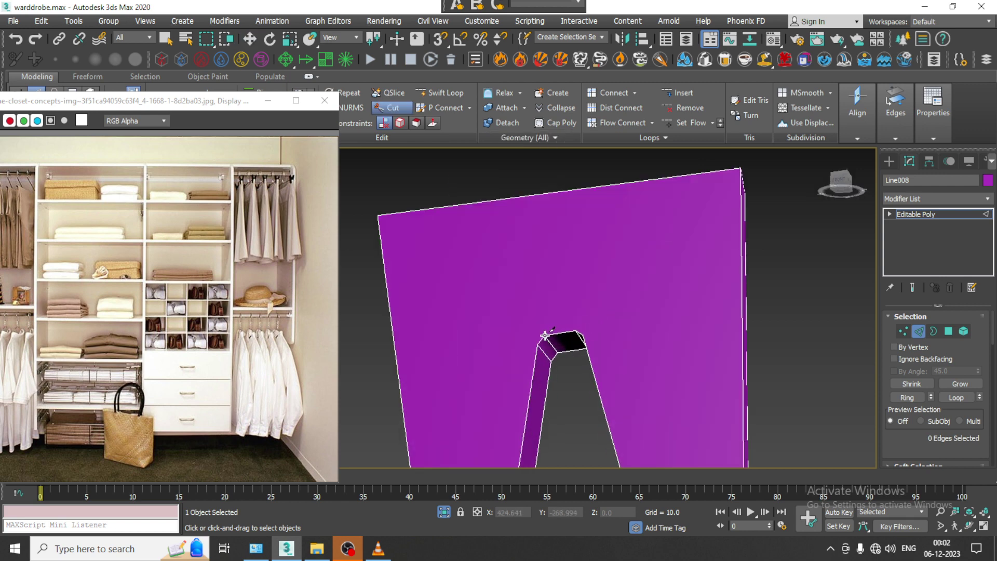
left_click(531, 196)
middle_click_drag(531, 195, 636, 239, "alt")
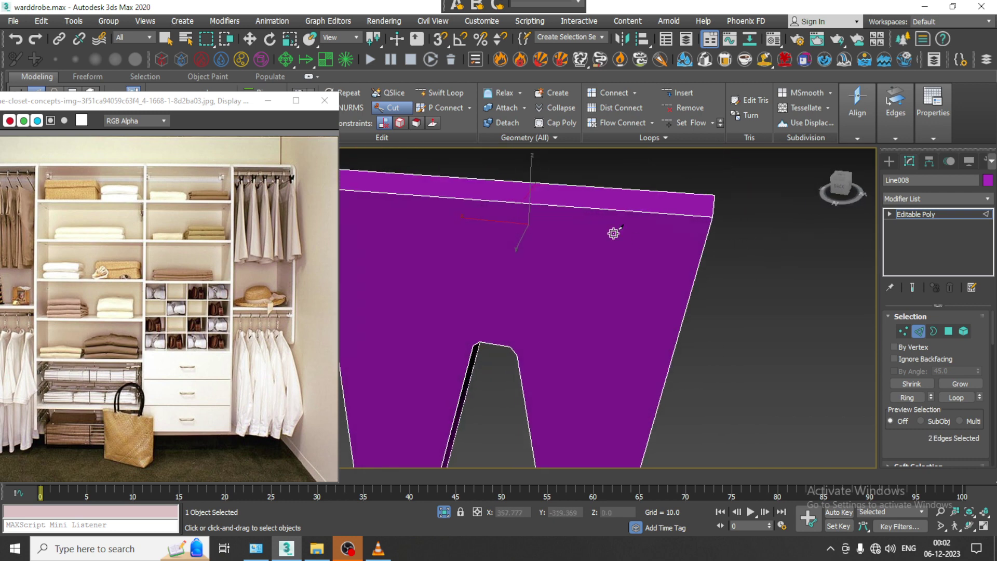
middle_click_drag(528, 226, 526, 206, "alt")
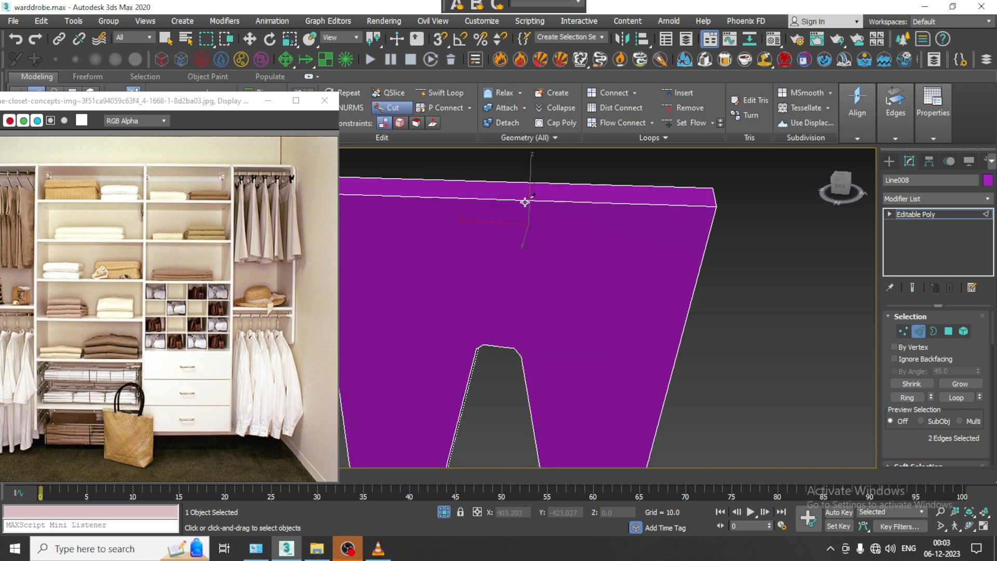
left_click(515, 349)
- Cut edges from the lower vertex of the same crotch corner up to the waist on both faces
middle_click_drag(515, 349, 415, 294, "alt")
left_click(528, 358)
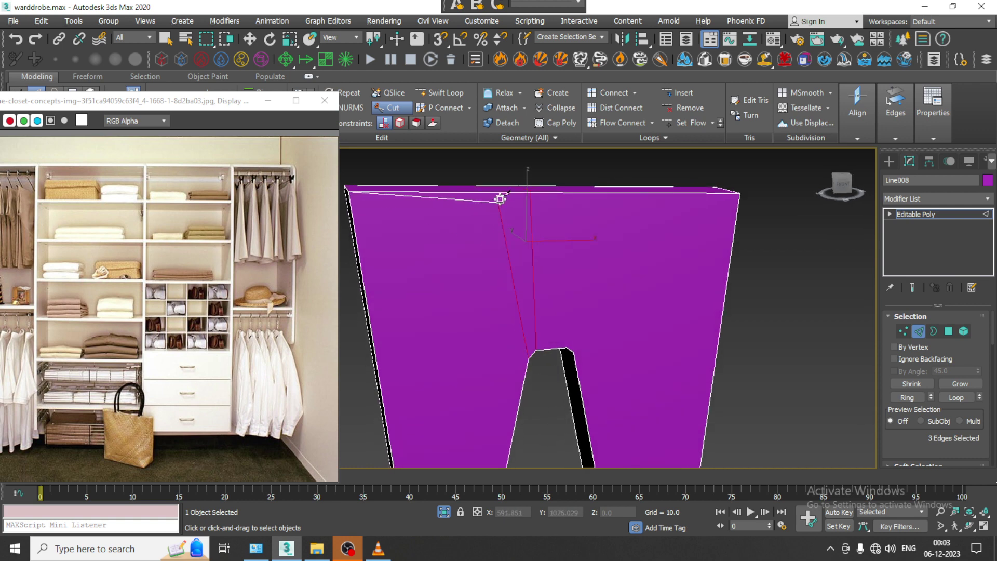
middle_click_drag(531, 233, 714, 231, "alt")
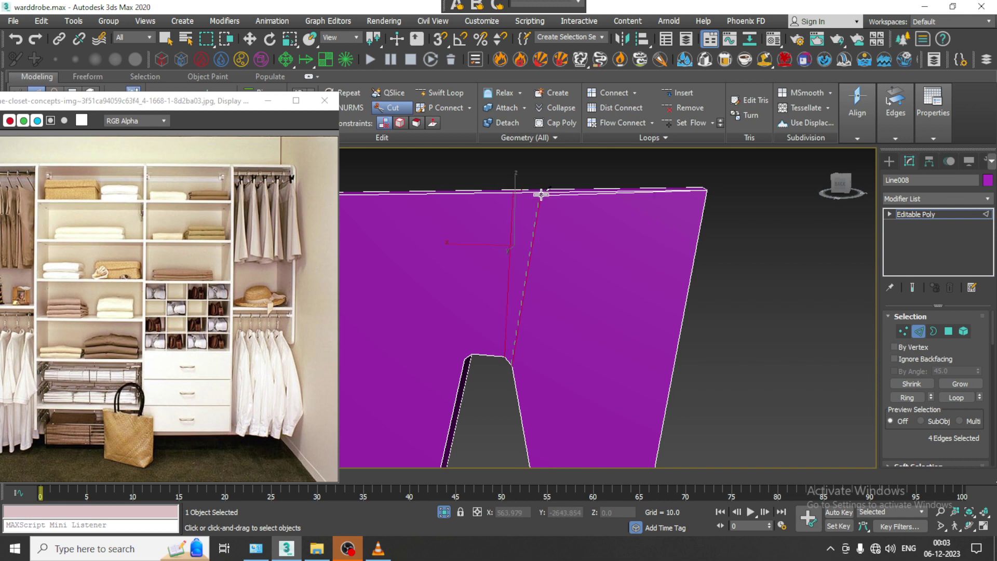
middle_click_drag(680, 207, 621, 262, "alt")
scroll(563, 285, "up", 3)
right_click(563, 285)
- Weld the two adjacent cut vertices on the waist edge by raising the weld threshold
key("1")
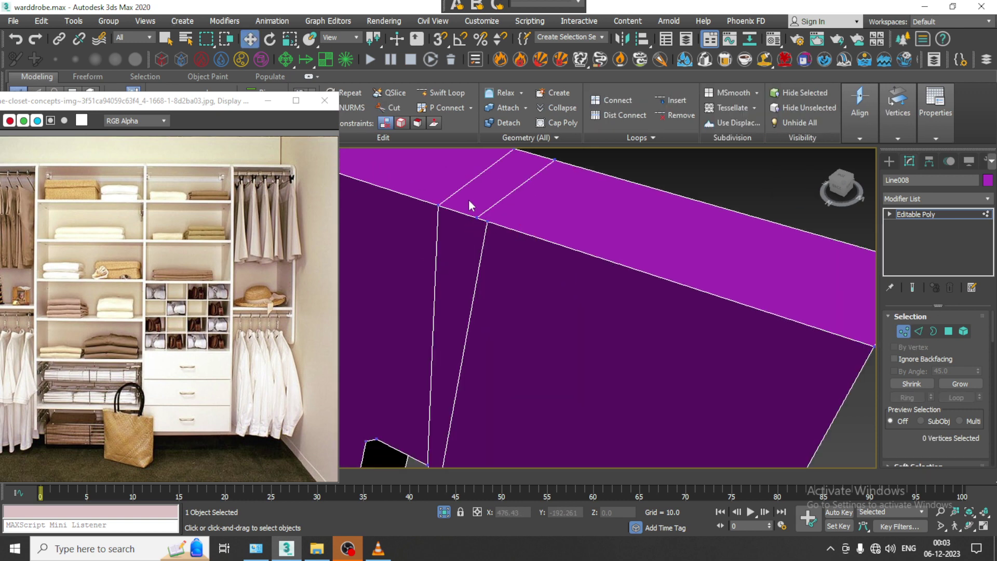
left_click_drag(468, 200, 486, 225)
right_click(487, 226)
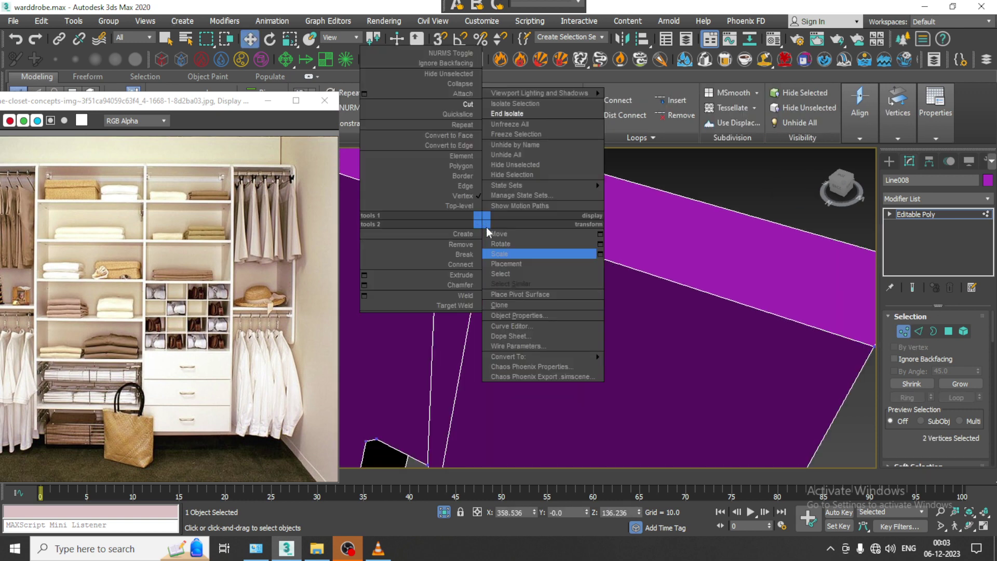
left_click(364, 295)
left_click_drag(447, 315, 426, 97)
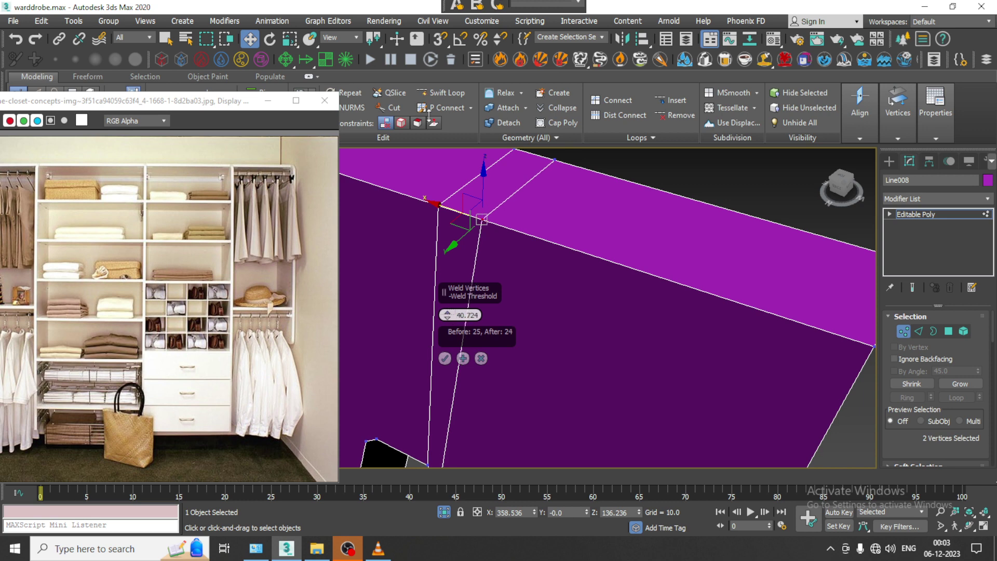
left_click(444, 359)
- Cut edges from the opposite crotch corner's upper vertex up to the waist on the front and back faces
middle_click_drag(443, 360, 512, 269, "alt")
right_click(510, 242)
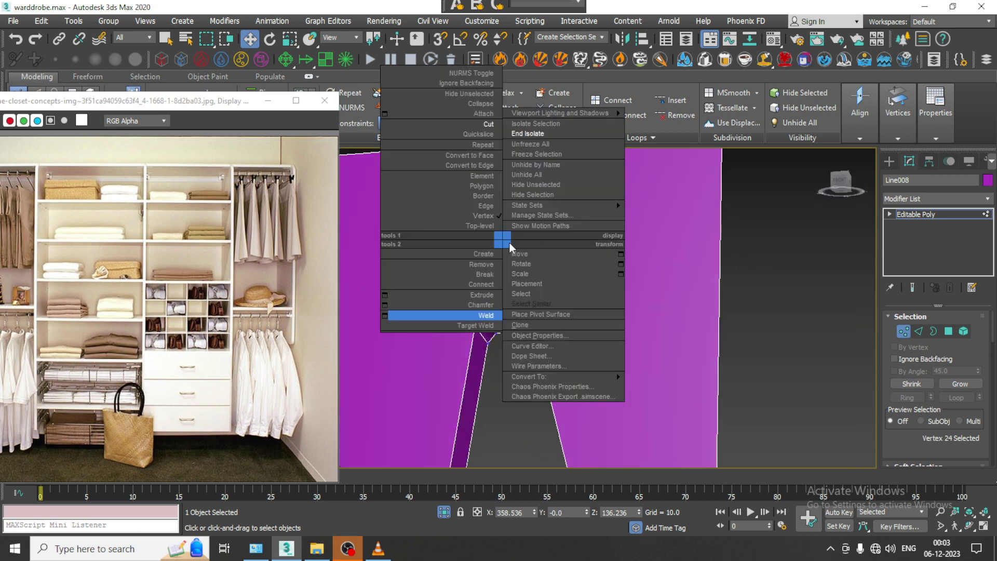
left_click(467, 314)
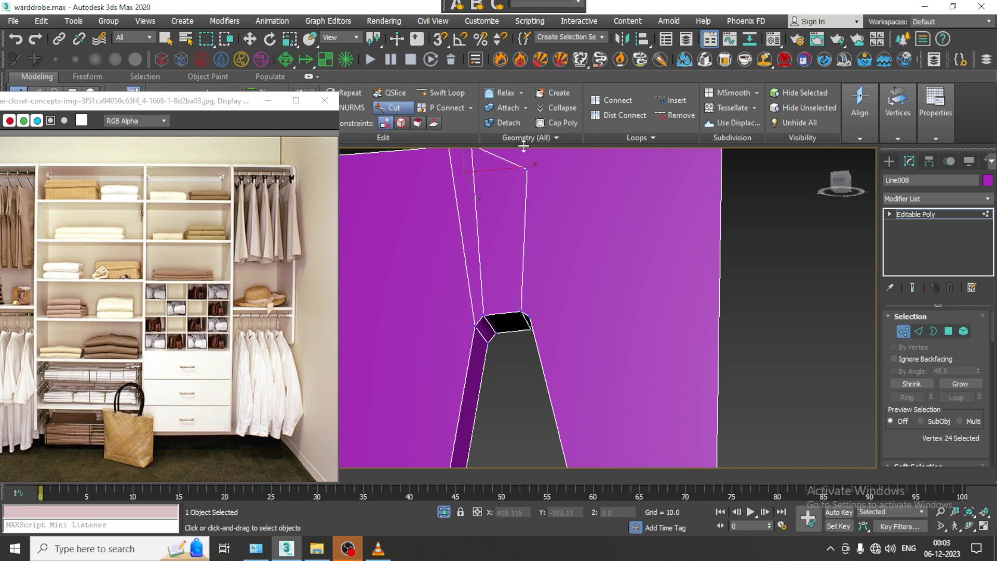
middle_click_drag(540, 200, 516, 256, "alt")
left_click(522, 201)
left_click(534, 182)
middle_click_drag(541, 195, 456, 299, "alt")
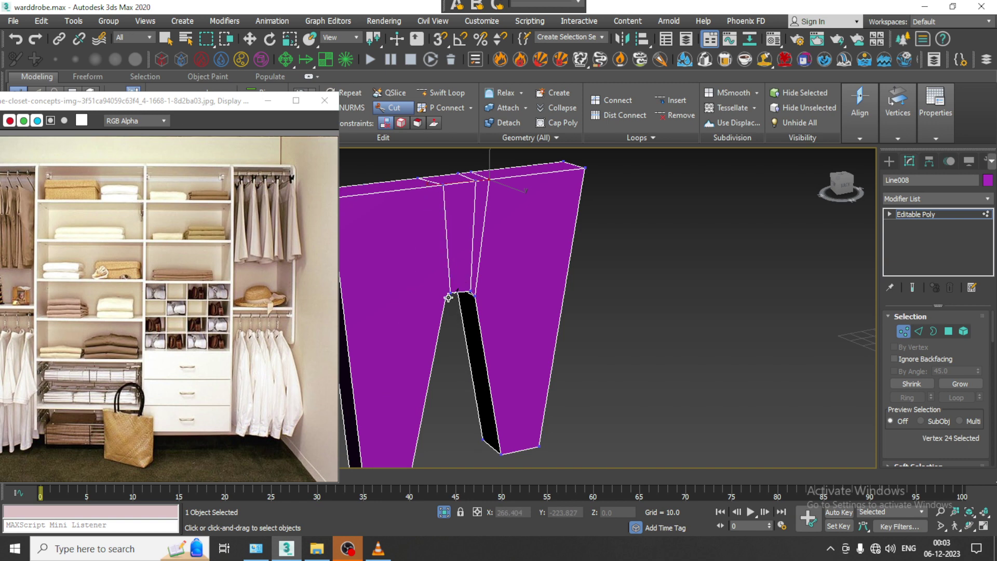
- Cut edges from the opposite crotch corner's lower vertex up to the waist on both faces
left_click(446, 299)
left_click(403, 185)
middle_click_drag(403, 184, 574, 200, "alt")
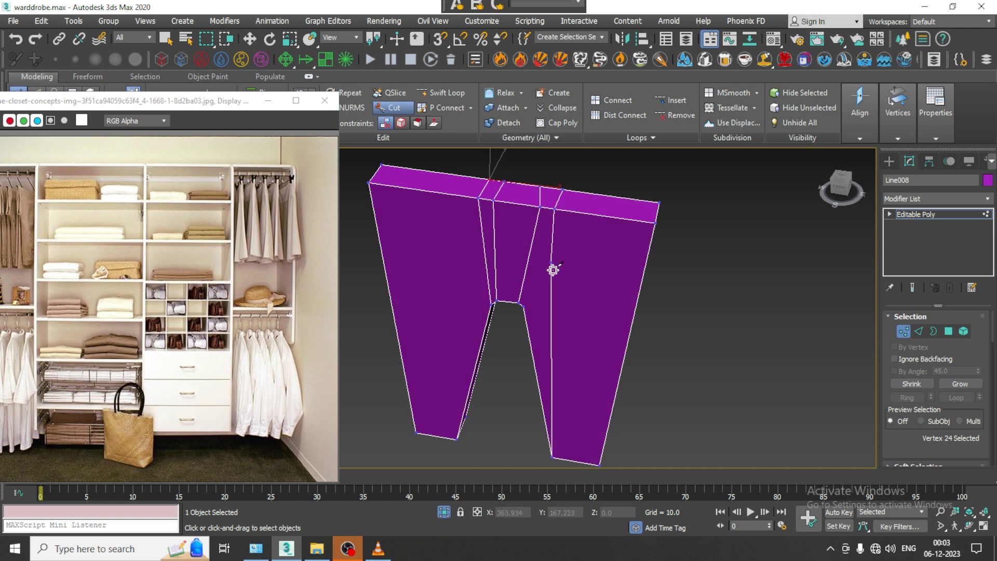
left_click(525, 307)
right_click(525, 307)
middle_click_drag(525, 307, 556, 230, "alt")
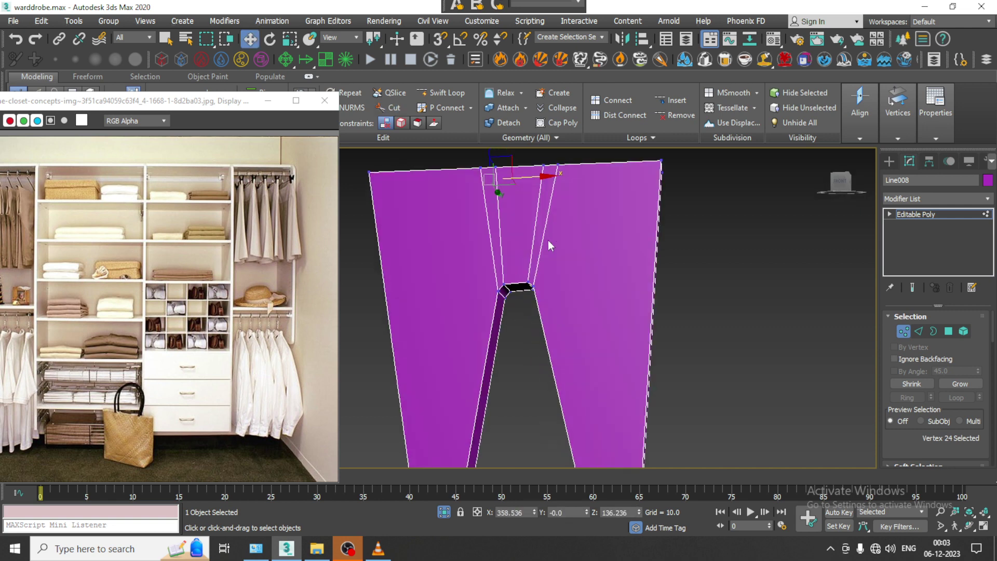
scroll(525, 275, "up", 4)
middle_click_drag(571, 290, 568, 263, "alt")
scroll(564, 287, "down", 4)
- Connect the waist and hem edges of each trouser leg with 1 segment, adding a lengthwise loop down its middle
key("2")
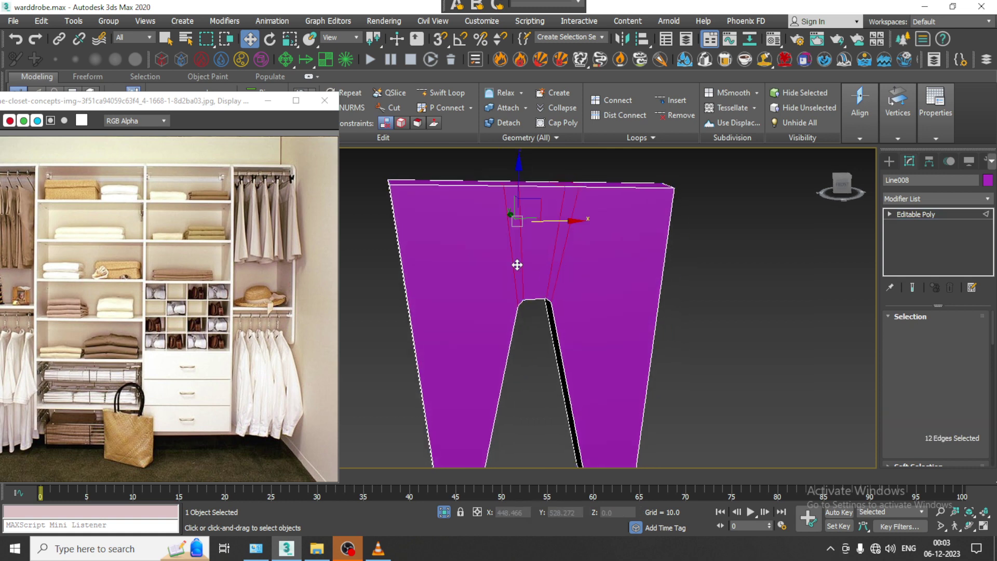
scroll(516, 264, "down", 4)
left_click_drag(496, 399, 496, 400)
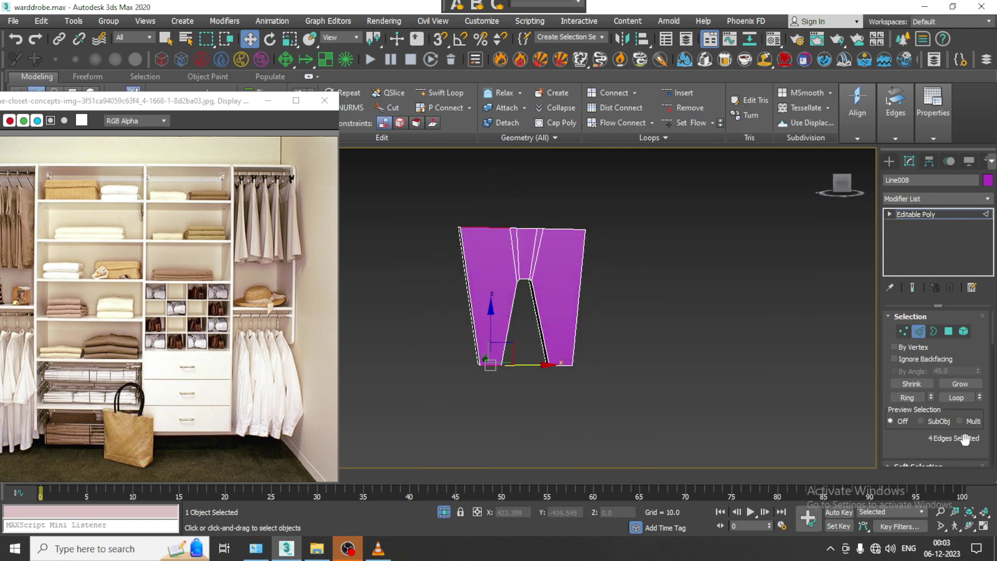
scroll(935, 343, "down", 3)
left_click(977, 443)
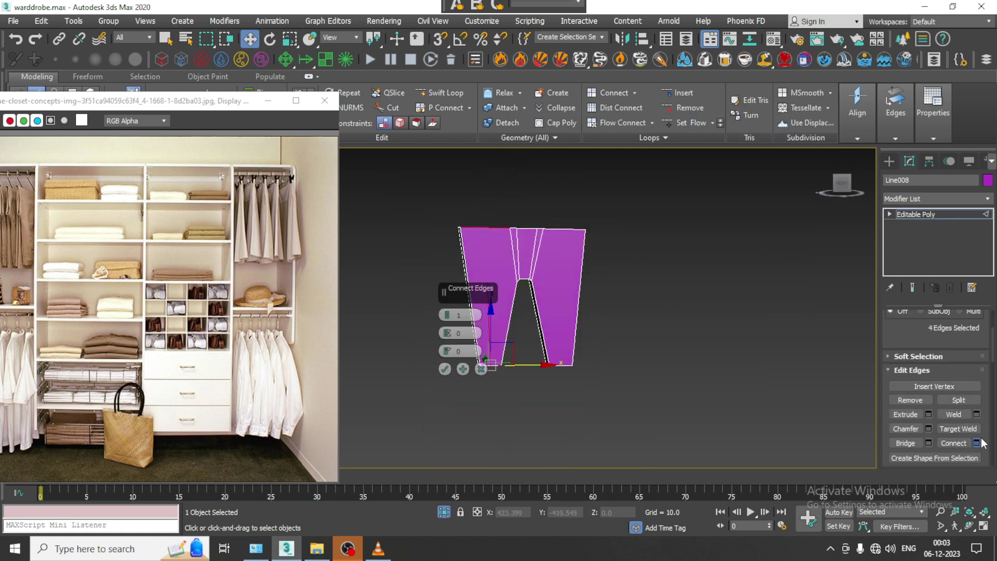
left_click(445, 369)
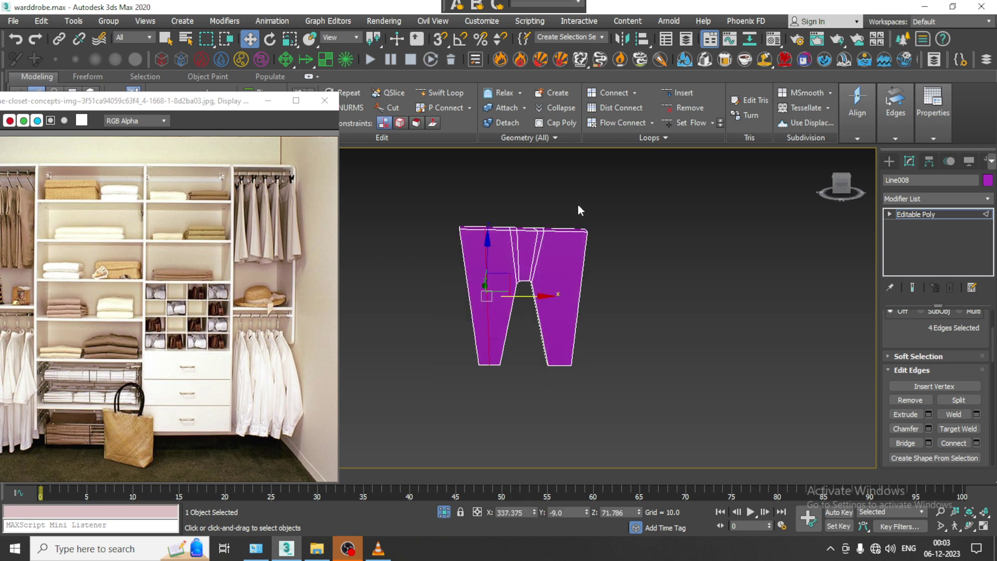
left_click_drag(561, 211, 563, 399)
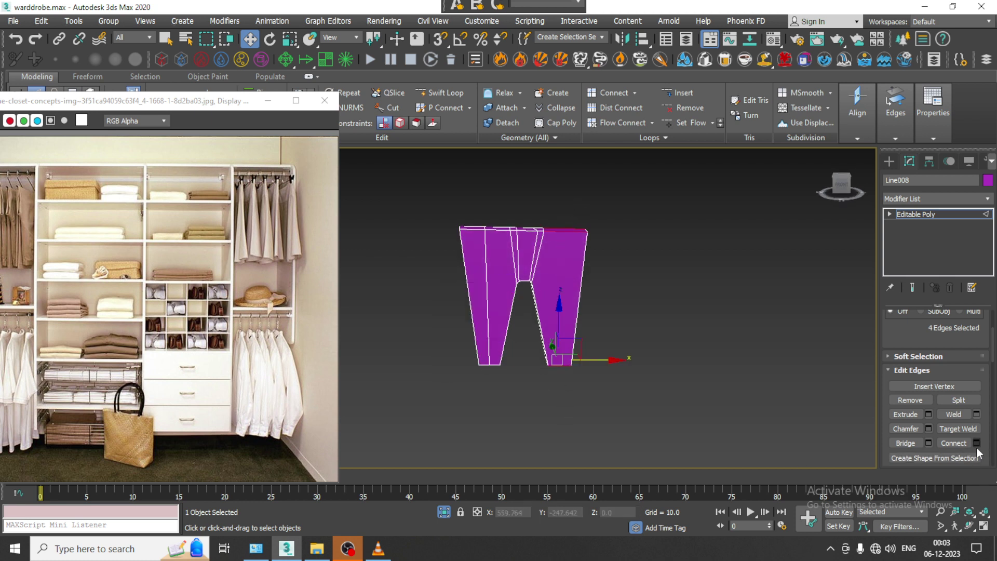
left_click(955, 443)
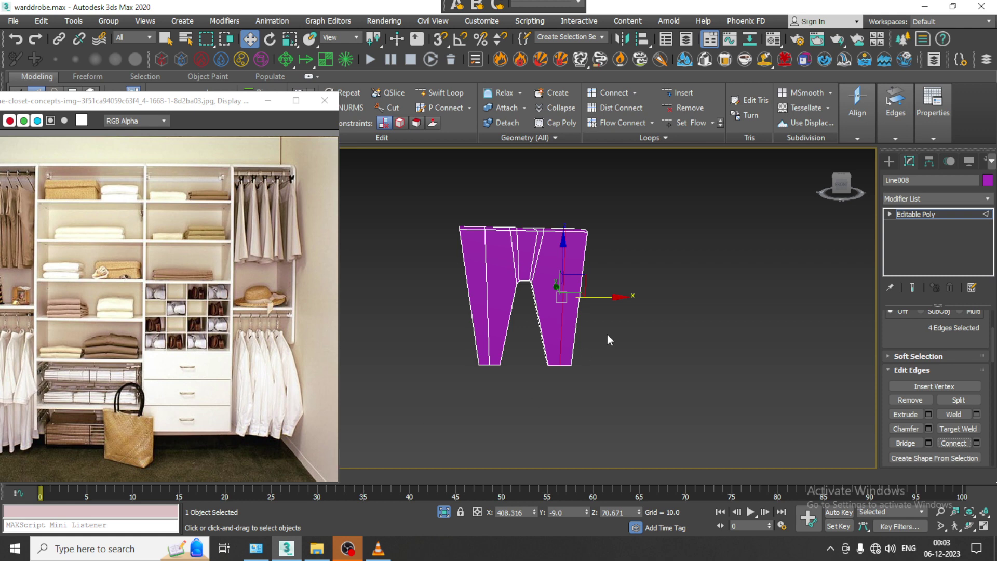
middle_click_drag(600, 337, 577, 334, "alt")
scroll(519, 285, "down", 5)
scroll(552, 285, "up", 3)
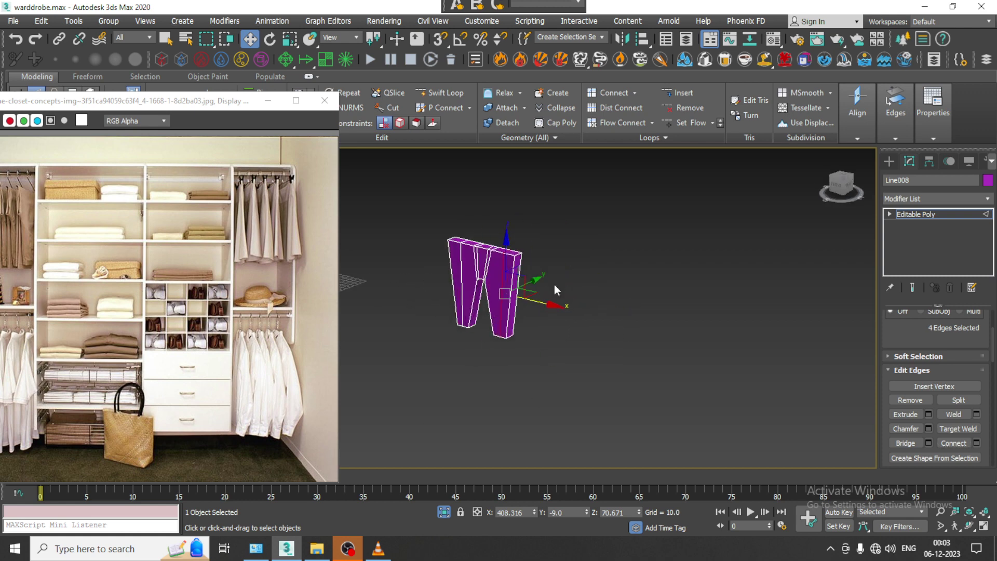
middle_click_drag(554, 285, 637, 254, "alt")
left_click(637, 255)
middle_click_drag(501, 261, 538, 258)
key("1")
left_click_drag(538, 257, 545, 261)
key("r")
middle_click_drag(603, 265, 538, 274, "alt")
key("3")
key("5")
left_click(436, 227)
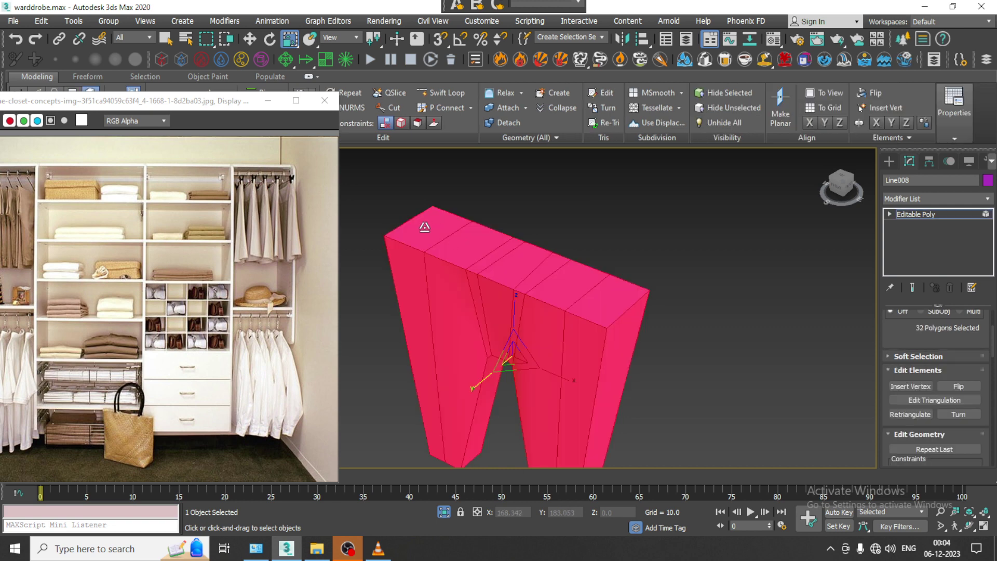
- Inset the seven top waist polygons as a group and delete the inner faces to open the waist
key("4")
left_click(425, 227)
left_click(465, 238, "ctrl")
left_click(503, 250, "ctrl")
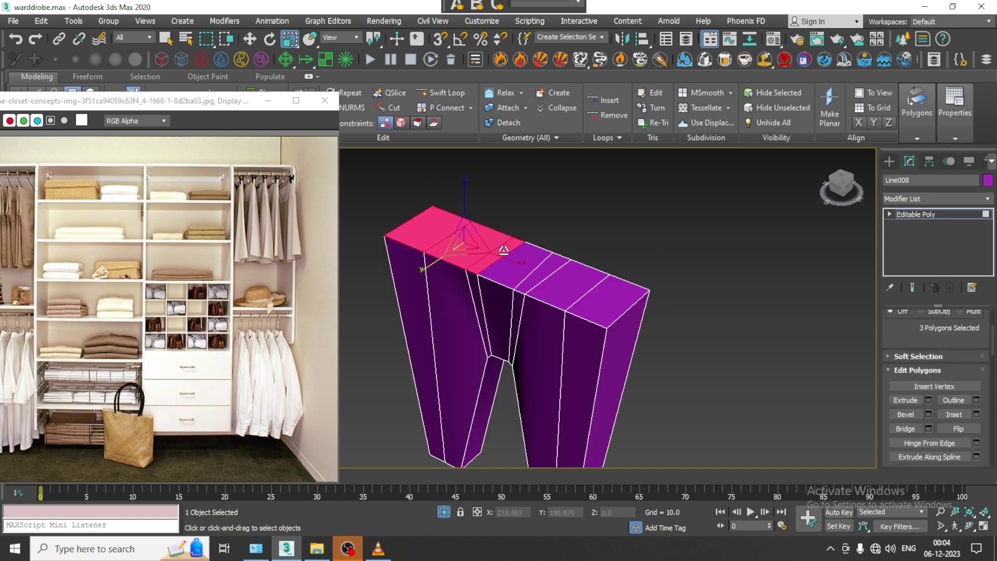
left_click(524, 260, "ctrl")
left_click(550, 272, "ctrl")
left_click(579, 283, "ctrl")
left_click(613, 291, "ctrl")
key("w")
left_click(976, 415)
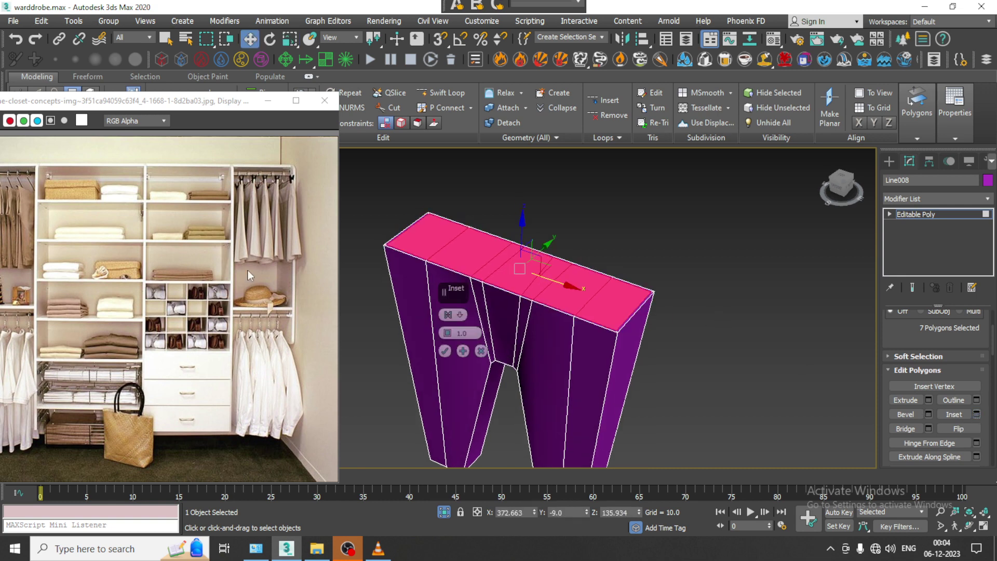
mouse_move(452, 334)
left_mouse_down()
mouse_move(449, 316)
mouse_move(457, 344)
left_mouse_up()
left_click(445, 351)
middle_click_drag(441, 350, 552, 315, "alt")
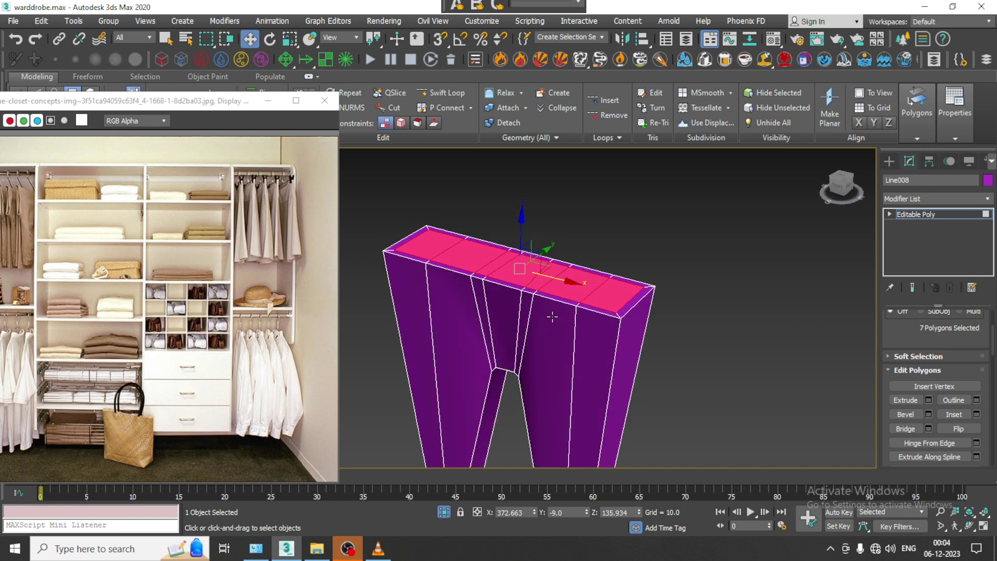
key("Delete")
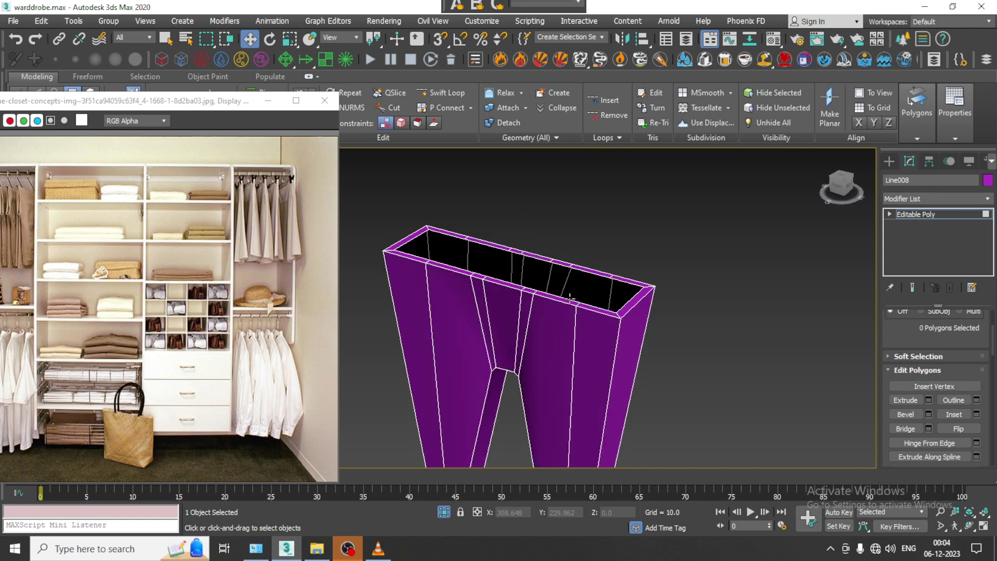
- Connect the lengthwise edges of both trouser legs with 8 segments, adding horizontal loops from waist to hem
scroll(558, 283, "down", 5)
middle_click_drag(566, 285, 631, 265)
key("2")
left_click_drag(453, 347, 610, 326)
middle_click_drag(609, 326, 605, 333, "alt")
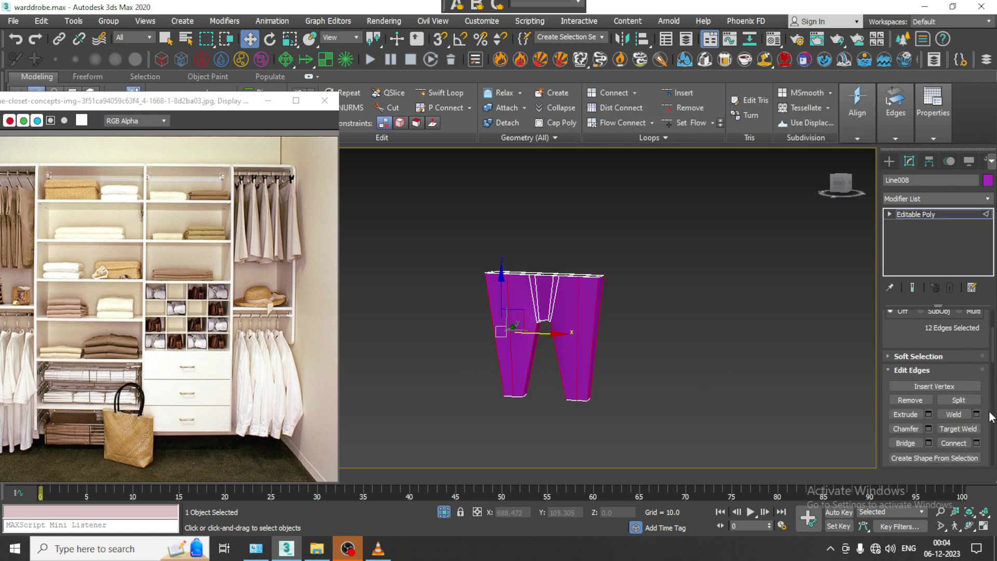
left_click(976, 443)
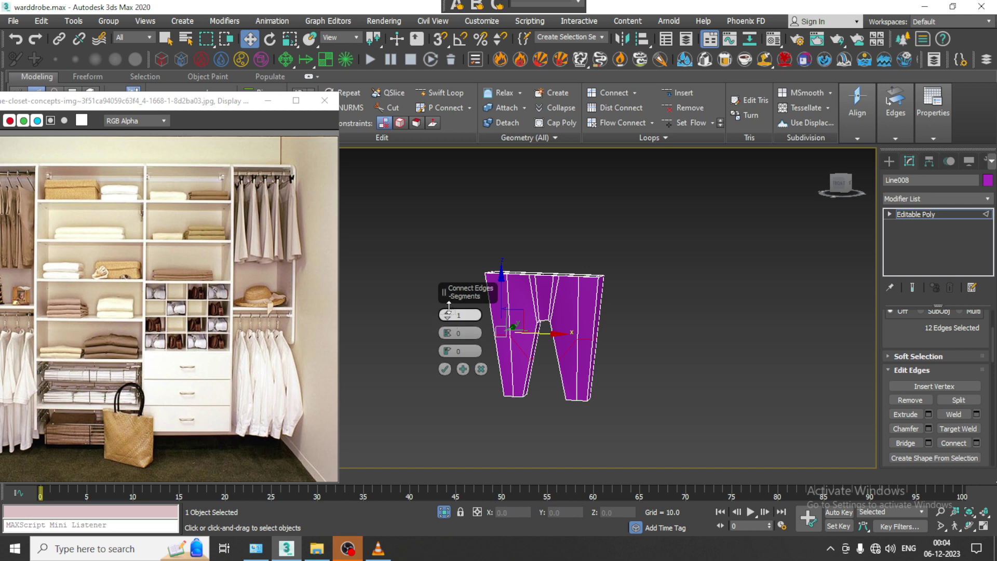
left_click_drag(447, 301, 447, 291)
left_click(444, 369)
middle_click_drag(473, 363, 631, 335, "alt")
scroll(548, 377, "down", 2)
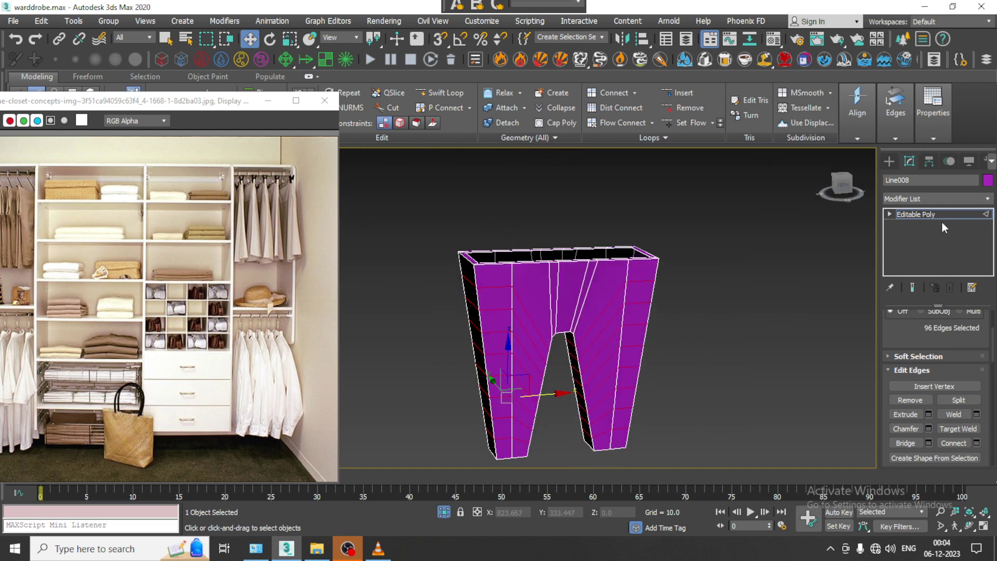
- Scale the whole trousers object narrower along its width to about 76%
left_click(942, 215)
key("r")
left_click_drag(506, 374, 485, 375)
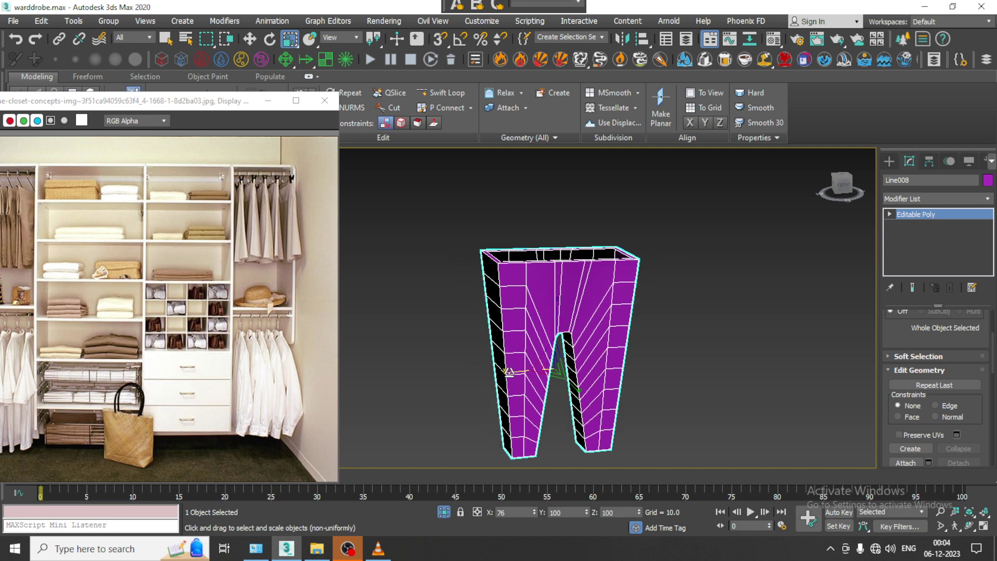
key("w")
middle_click_drag(515, 313, 606, 309, "alt")
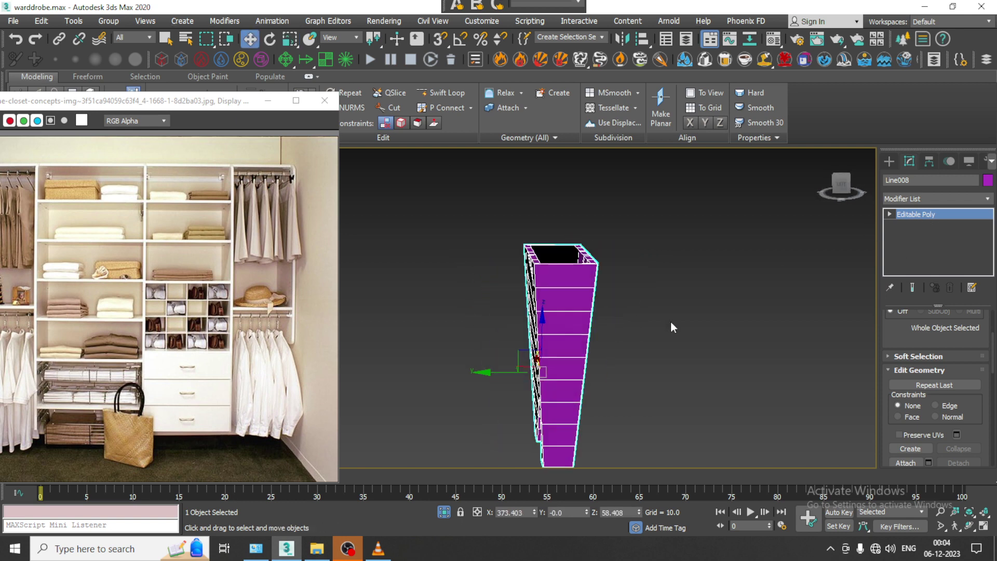
- Connect the depth edges across the trousers' side faces with 2 segments, adding two vertical loops
key("2")
middle_click_drag(671, 327, 549, 251, "alt")
left_click_drag(560, 346, 563, 497)
left_click(976, 443)
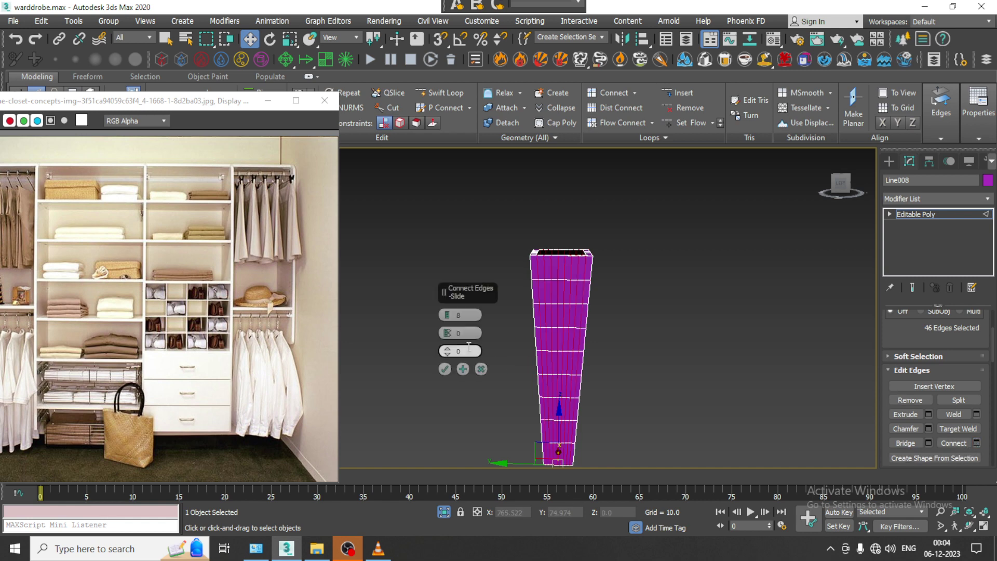
left_click_drag(446, 319, 449, 332)
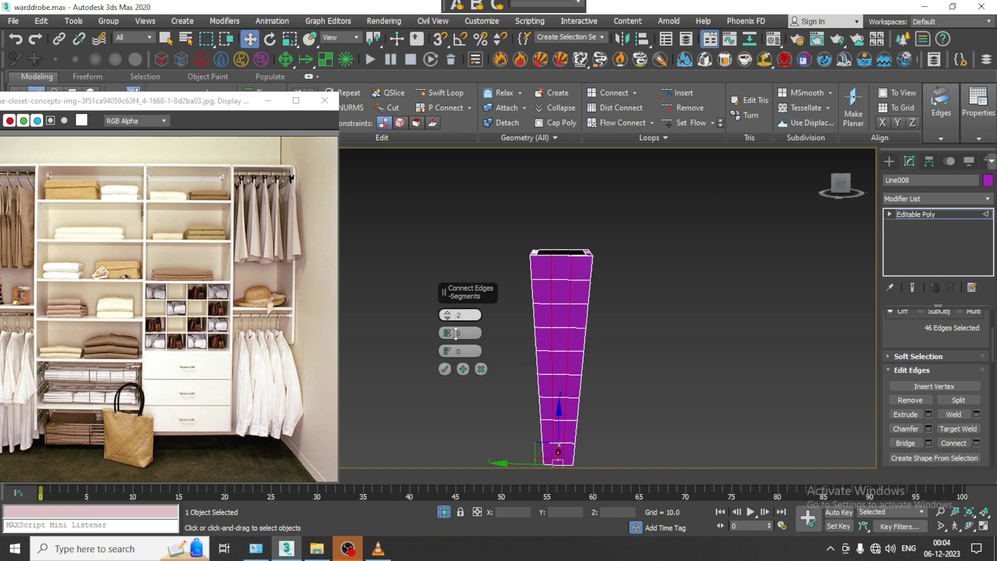
left_click(445, 368)
middle_click_drag(671, 299, 656, 280, "alt")
left_click(945, 216)
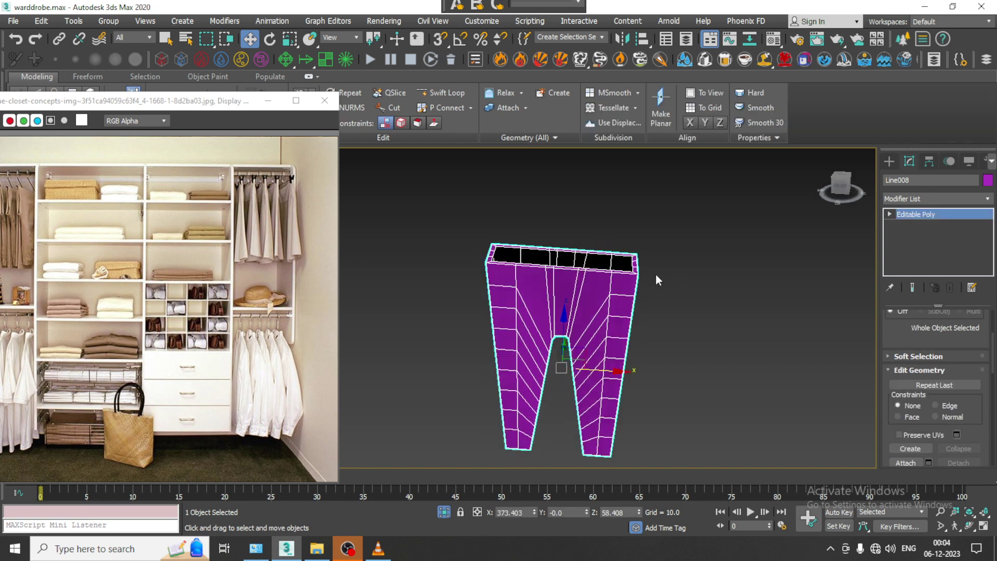
- Apply a TurboSmooth modifier to the trousers, inspect the hems, and switch the modifier's effect off
left_click(933, 199)
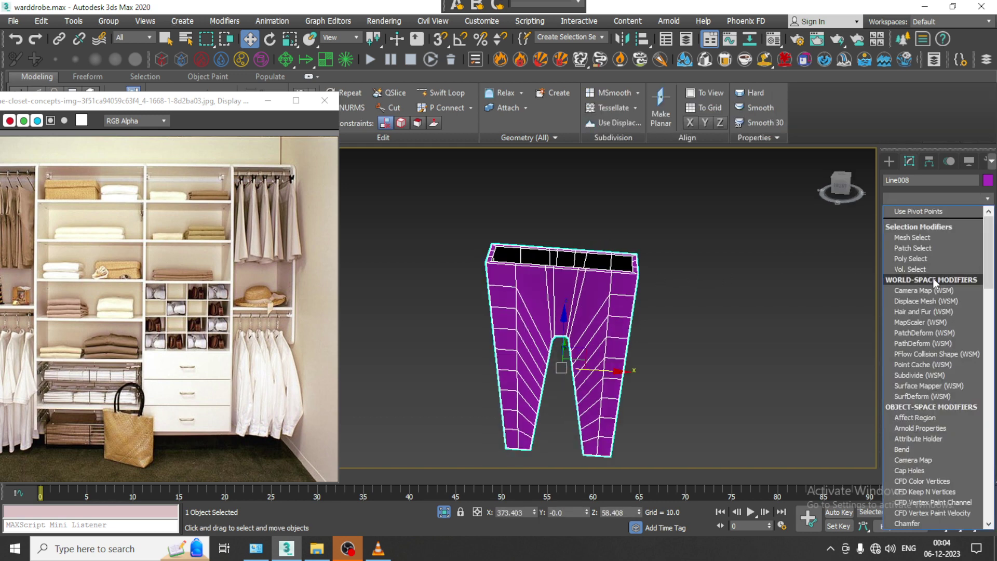
key("t")
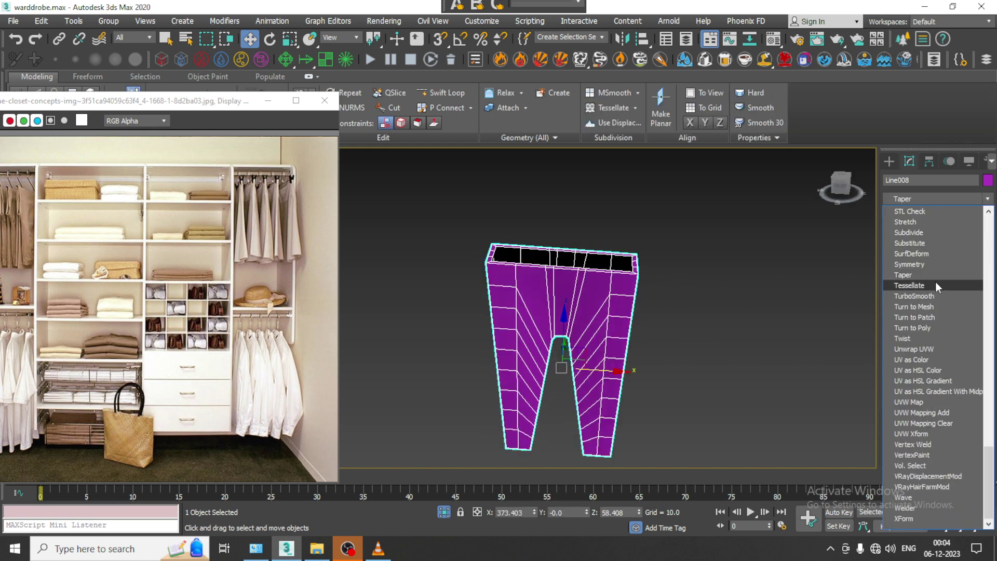
left_click(938, 295)
scroll(555, 285, "down", 4)
middle_click_drag(556, 285, 559, 240, "alt")
scroll(597, 285, "up", 3)
left_click(892, 214)
scroll(574, 285, "up", 6)
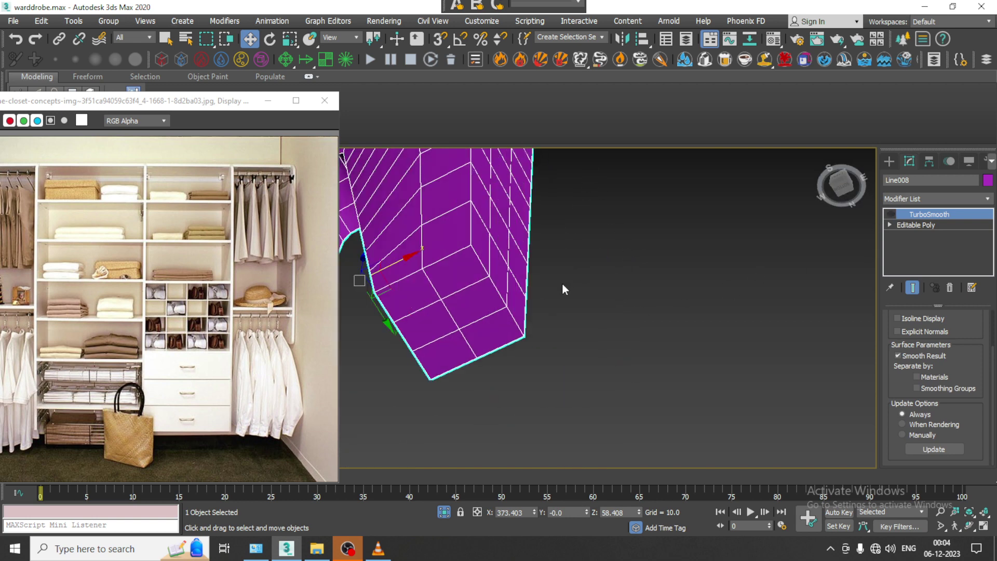
middle_click_drag(565, 289, 576, 285, "alt")
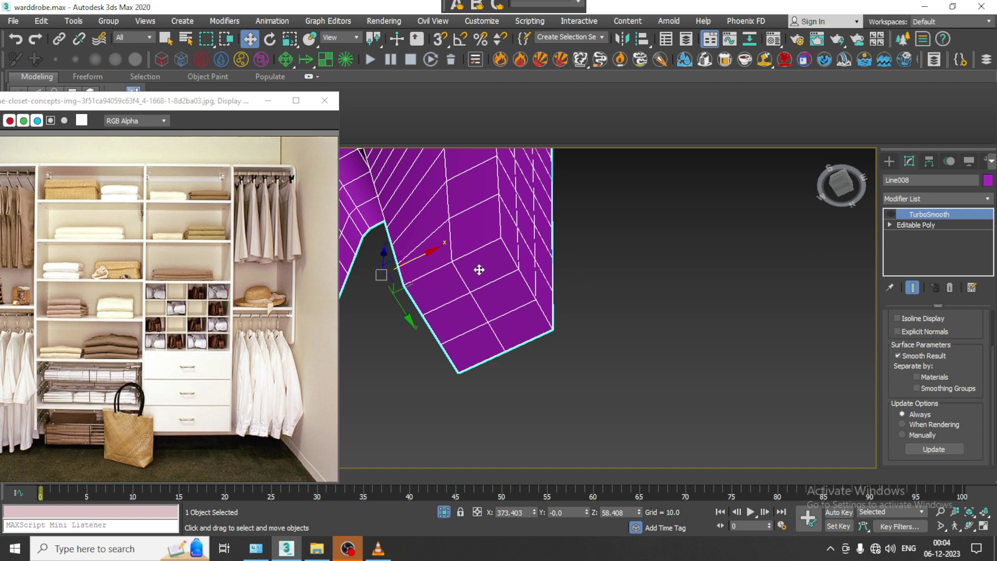
- Delete the six polygons closing the bottom of one trouser leg on the Editable Poly level
left_click(891, 227)
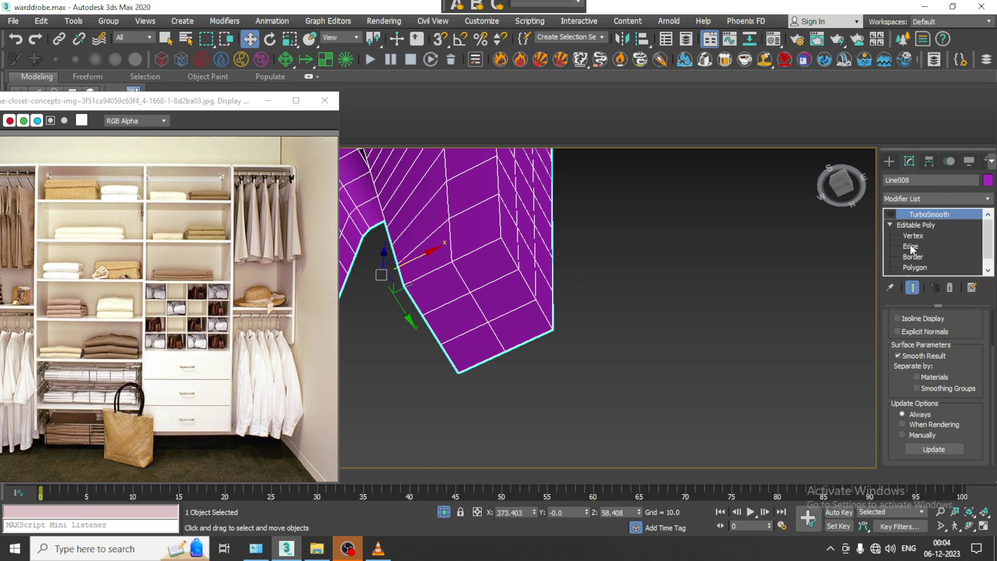
left_click(914, 267)
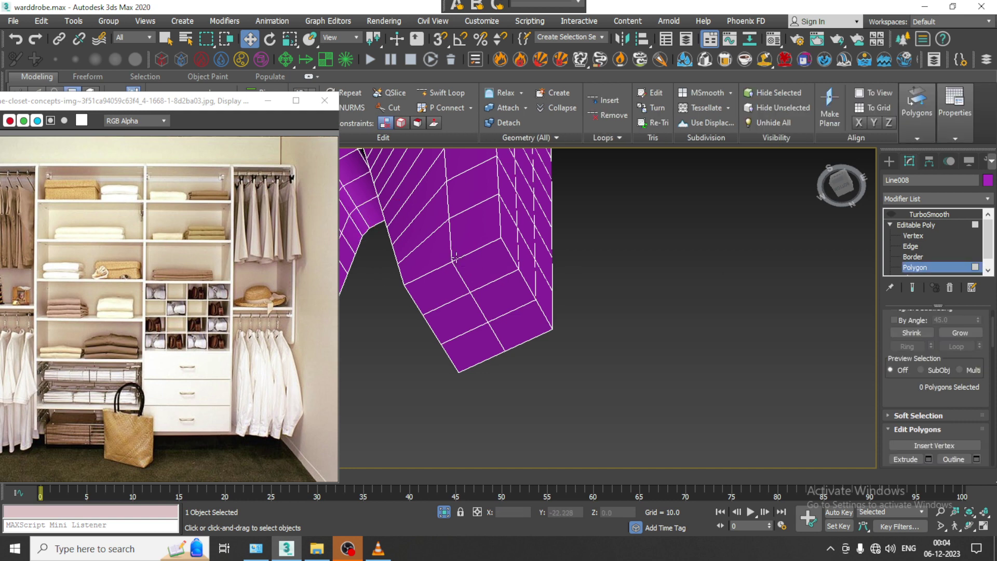
left_click(478, 270)
left_click(445, 277, "ctrl")
left_click(458, 318, "ctrl")
left_click(500, 305, "ctrl")
key("ctrl+z")
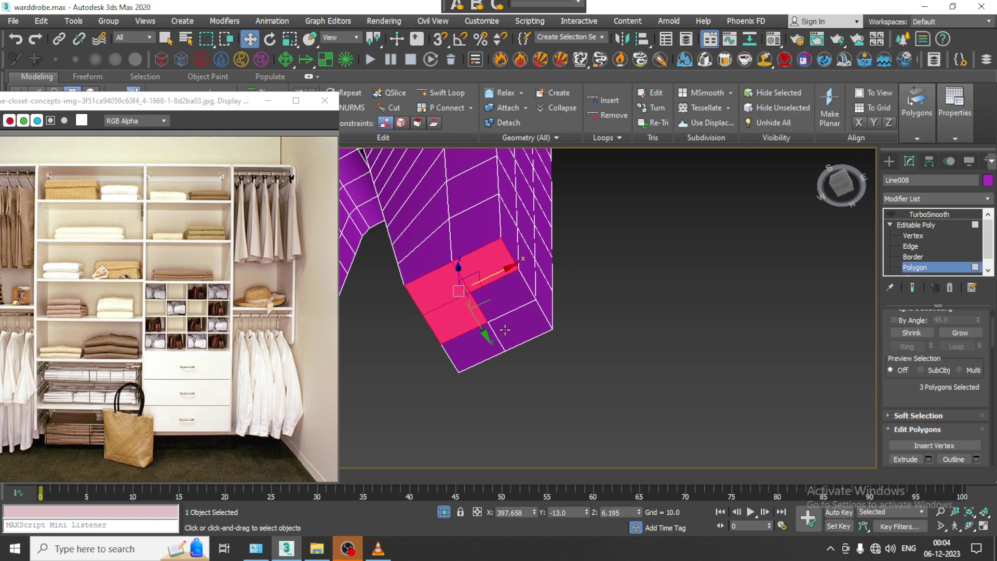
left_click(507, 330, "ctrl")
left_click(488, 347, "ctrl")
left_click(494, 305, "ctrl")
middle_click_drag(451, 296, 593, 309)
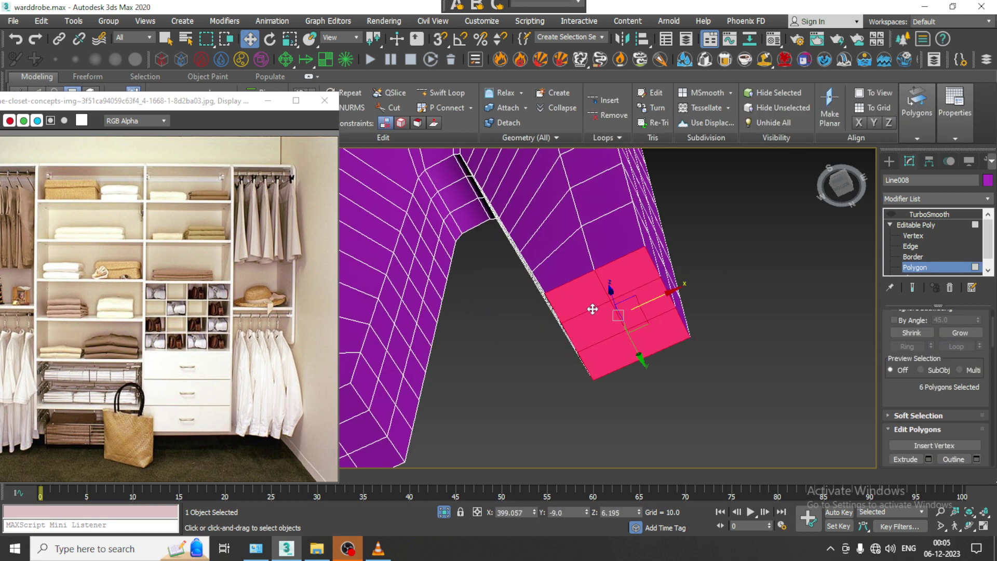
key("Delete")
- Delete the six hem polygons closing the bottom of the other trouser leg
middle_click_drag(472, 292, 637, 229)
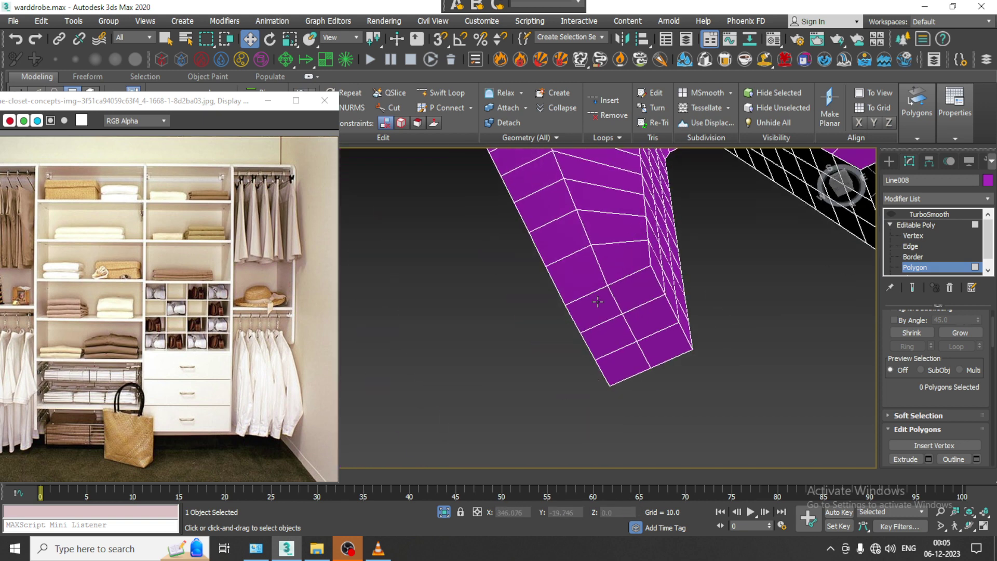
left_click(597, 301)
left_click(636, 290, "ctrl")
left_click(649, 318, "ctrl")
left_click(665, 349, "ctrl")
left_click(626, 366, "ctrl")
left_click(603, 333, "ctrl")
key("Delete")
- Preview the TurboSmooth result on the opened trousers, switch it off again, and examine the waist opening
scroll(623, 306, "down", 5)
middle_click_drag(646, 277, 602, 362, "alt")
left_click(933, 225)
left_click(943, 214)
left_click(890, 214)
middle_click_drag(640, 272, 655, 290, "alt")
scroll(651, 345, "up", 5)
scroll(653, 346, "up", 2)
middle_click_drag(652, 345, 628, 332, "alt")
left_click(890, 214)
scroll(656, 333, "up", 2)
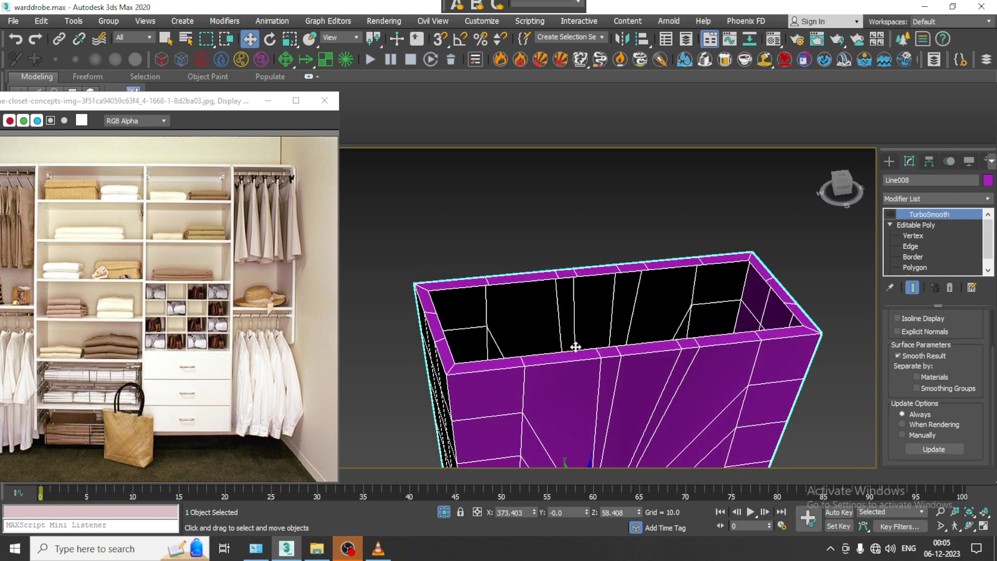
- Convert the trousers to an Editable Poly, collapsing the modifier stack
right_click(622, 362)
mouse_move(675, 496)
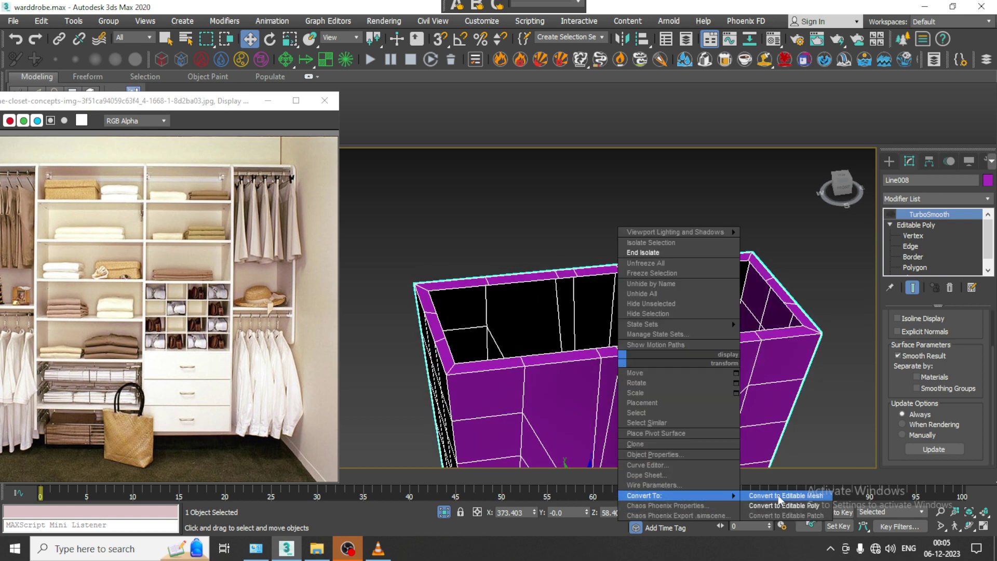
left_click(769, 504)
- Select every rim polygon around the waist opening and extrude them upward to form a waistband
key("4")
left_click(470, 363)
left_click(441, 353, "ctrl")
left_click(432, 307, "ctrl")
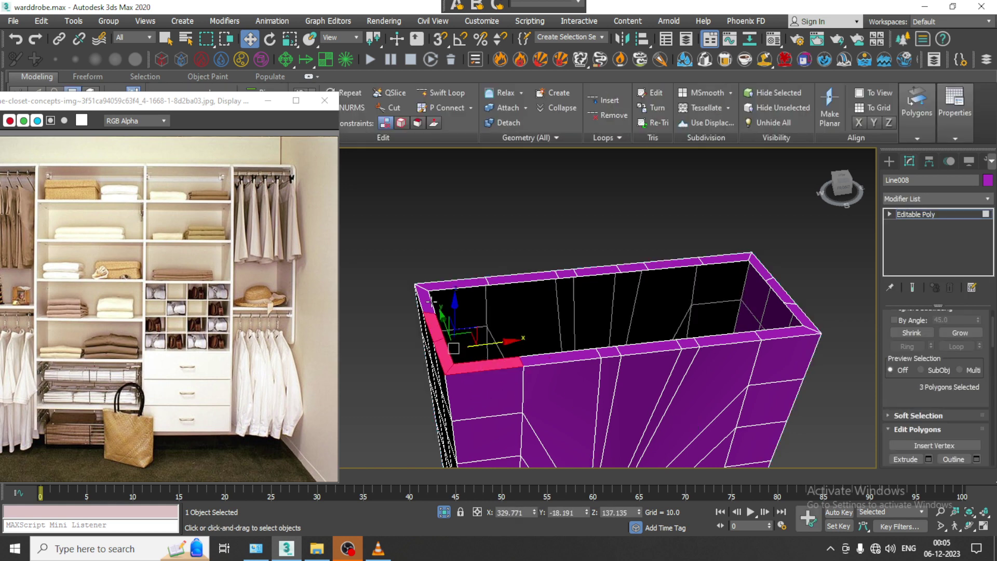
left_click(430, 294, "ctrl")
left_click(444, 288, "ctrl")
left_click(526, 279, "ctrl")
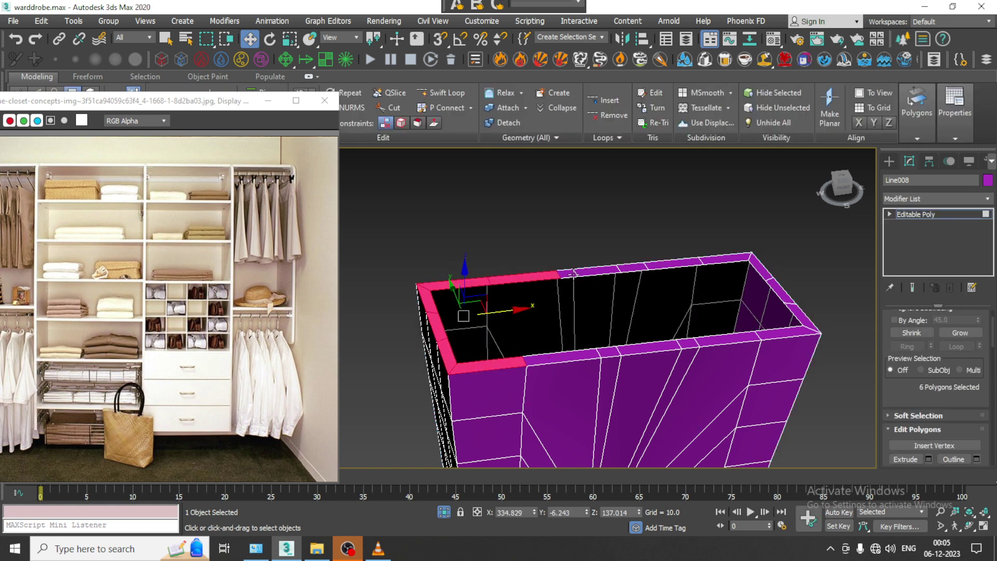
left_click(566, 273, "ctrl")
left_click(610, 269, "ctrl")
left_click(631, 266, "ctrl")
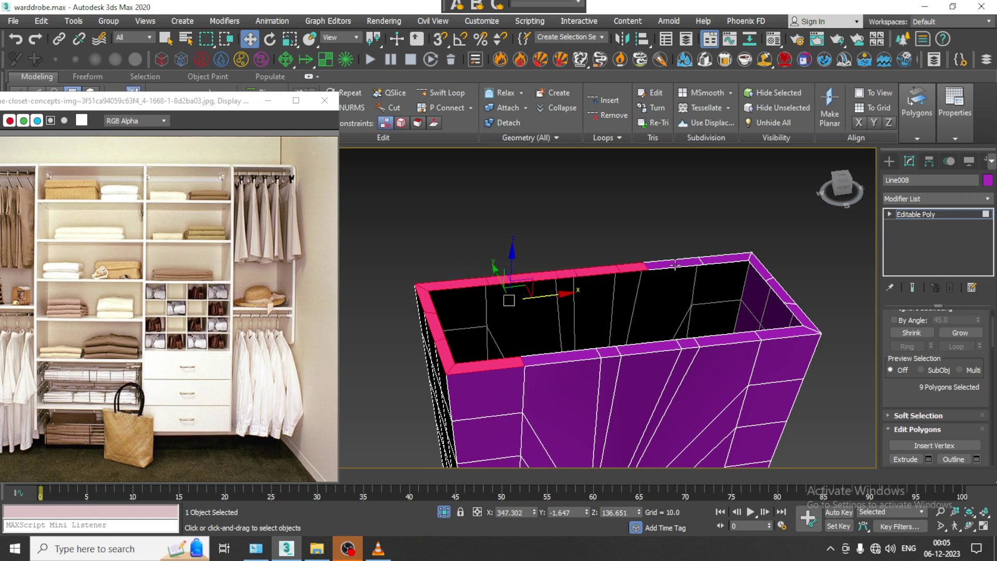
left_click(675, 263, "ctrl")
left_click(724, 257, "ctrl")
left_click(762, 266, "ctrl")
left_click(781, 293, "ctrl")
left_click(801, 317, "ctrl")
left_click(772, 336, "ctrl")
left_click(730, 344, "ctrl")
key("ctrl+z")
left_click(734, 339, "ctrl")
left_click(684, 343, "ctrl")
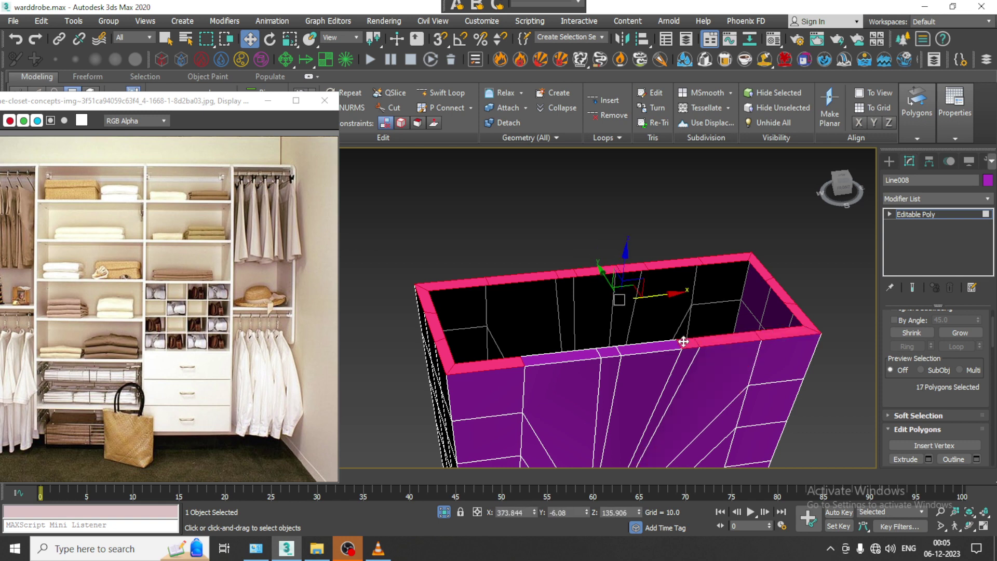
left_click(649, 348, "ctrl")
left_click(606, 350, "ctrl")
left_click(563, 354, "ctrl")
middle_click_drag(575, 333, 563, 332, "alt")
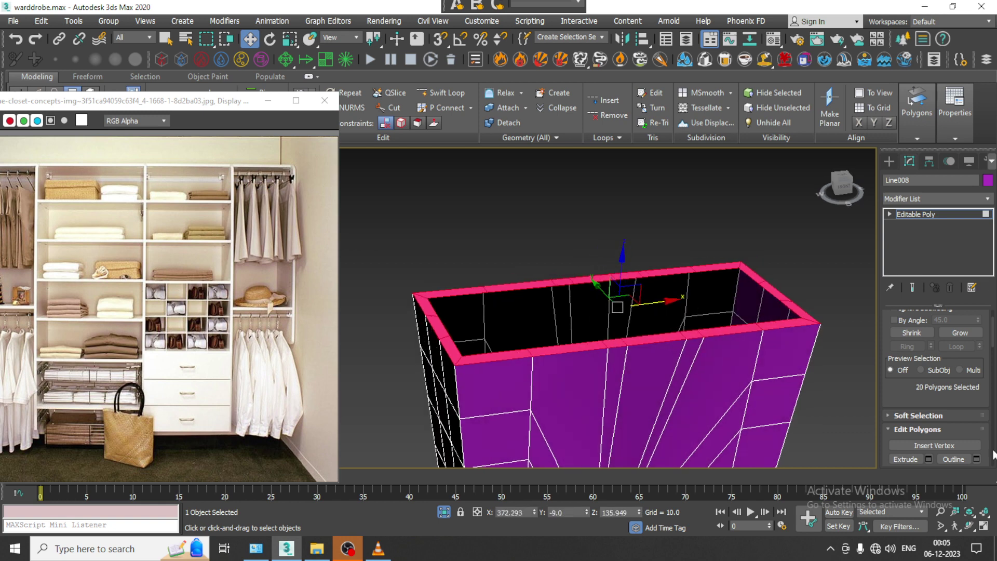
left_click(929, 460)
left_click(445, 351)
mouse_move(598, 291)
middle_mouse_down("alt")
mouse_move(661, 289)
mouse_move(588, 289)
middle_mouse_up("alt")
- Lower the top row of waist vertices slightly to shorten the extruded waistband
key("2")
middle_click_drag(422, 274, 415, 265, "alt")
key("1")
key("1")
left_click_drag(386, 213, 735, 258)
left_click_drag(578, 203, 578, 212)
- Select all inner and outer side polygons of the waistband in the front view, leaving out the top rim
key("4")
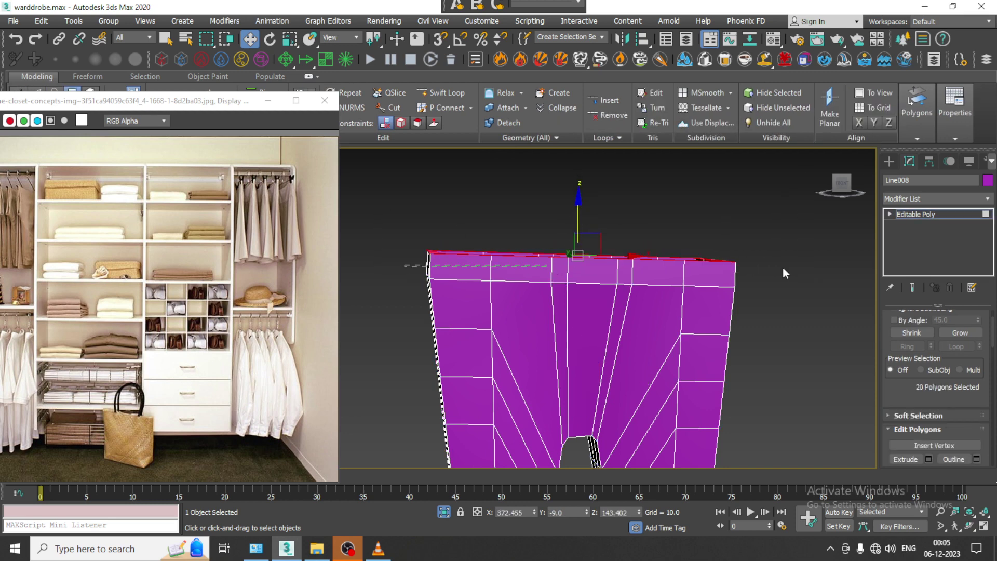
left_click_drag(803, 274, 768, 272)
key("alt+w")
middle_click_drag(708, 219, 665, 224)
key("alt+w")
scroll(523, 206, "up", 8)
scroll(674, 271, "down", 8)
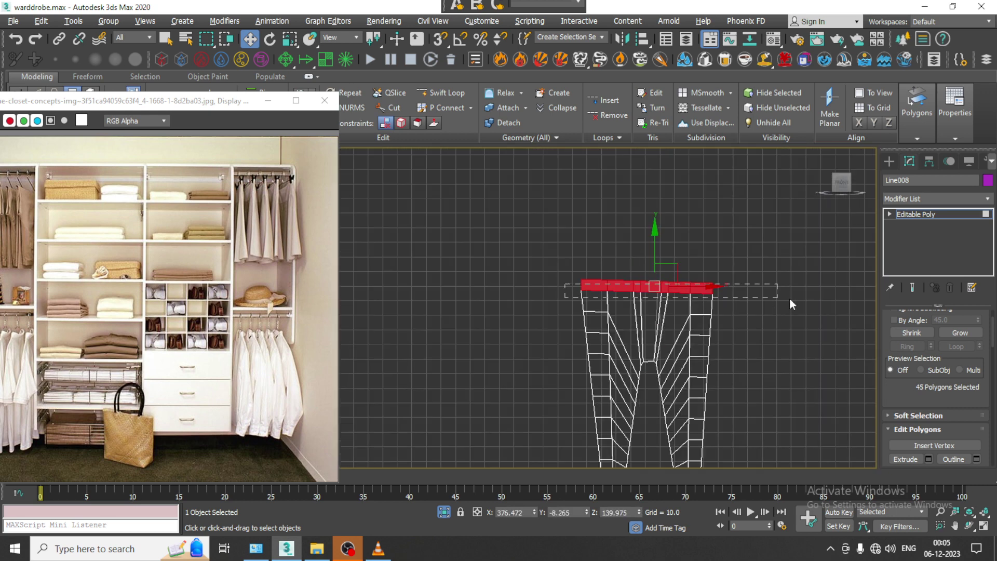
left_click_drag(792, 286, 793, 285)
key("alt+w")
middle_click(747, 362)
middle_click_drag(747, 363, 740, 382, "alt")
key("alt+w")
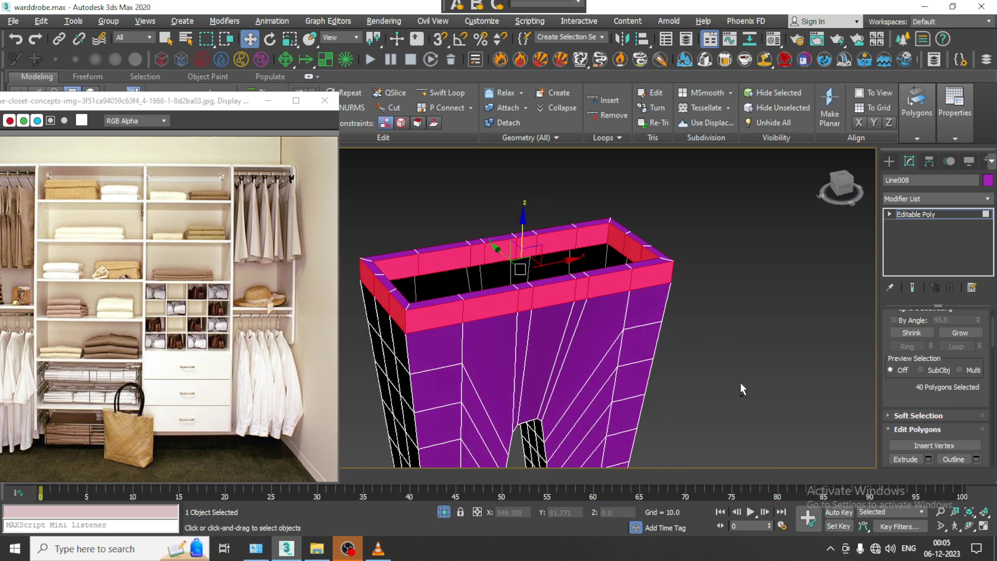
- Remove the waistband's inward-facing polygons from the selection so only its outer ring stays selected
middle_click_drag(663, 320, 713, 351)
scroll(599, 312, "up", 2)
middle_click_drag(561, 290, 582, 324)
left_click(483, 279, "alt")
left_click(547, 302, "alt")
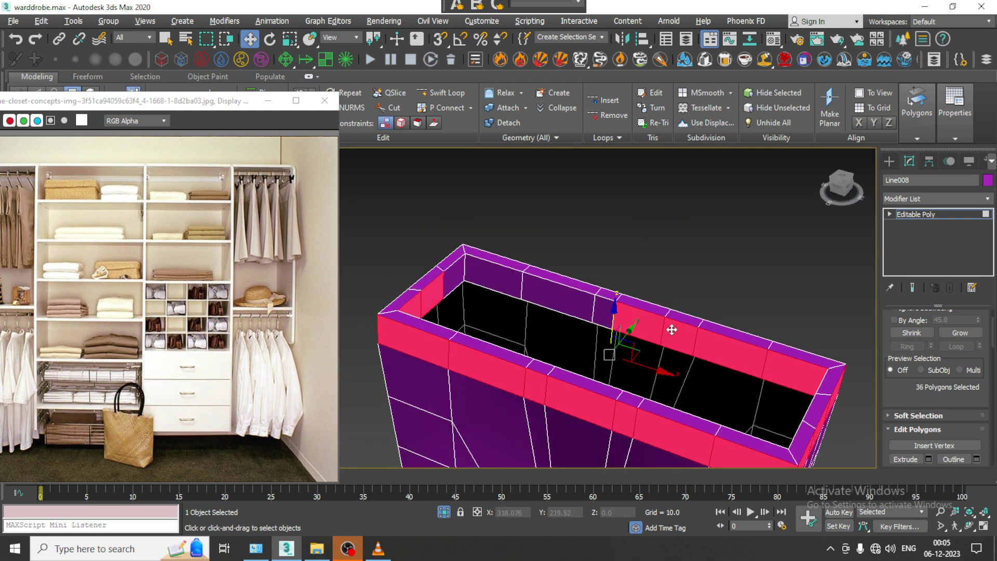
left_click(736, 352, "alt")
left_click(652, 327, "alt")
left_click(812, 374, "alt")
middle_click_drag(812, 374, 556, 298, "alt")
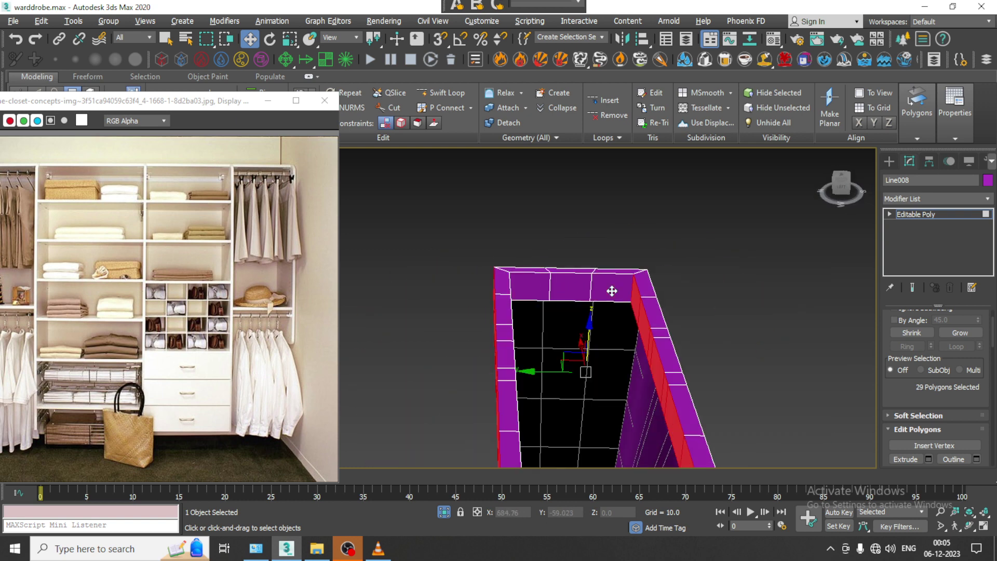
left_click(637, 306, "alt")
middle_click_drag(636, 306, 674, 326, "alt")
left_click(504, 343, "alt")
left_click(555, 350, "alt")
left_click(598, 358, "alt")
left_click(641, 371, "alt")
left_click(693, 382, "alt")
left_click(773, 396, "alt")
mouse_move(773, 395)
middle_mouse_down("alt")
mouse_move(756, 385)
mouse_move(774, 383)
middle_mouse_up("alt")
left_click(774, 383, "alt")
left_click(710, 376, "alt")
scroll(711, 423, "down", 5)
middle_click_drag(711, 423, 607, 359, "alt")
middle_click_drag(608, 359, 566, 385, "alt")
scroll(558, 358, "up", 3)
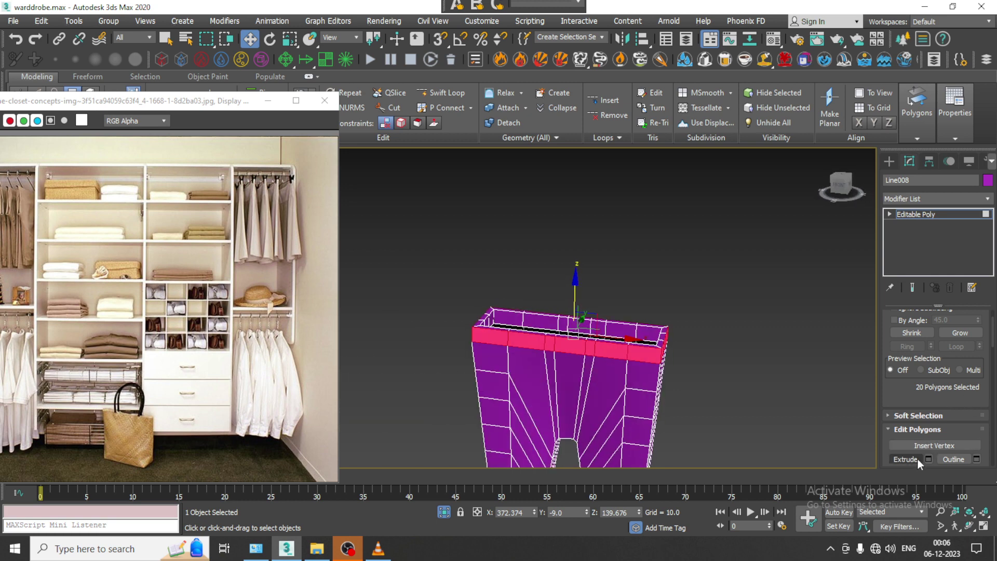
- Bevel the outer waistband polygons by Local Normal, adjusting the outline, and leave polygon editing
scroll(889, 394, "down", 3)
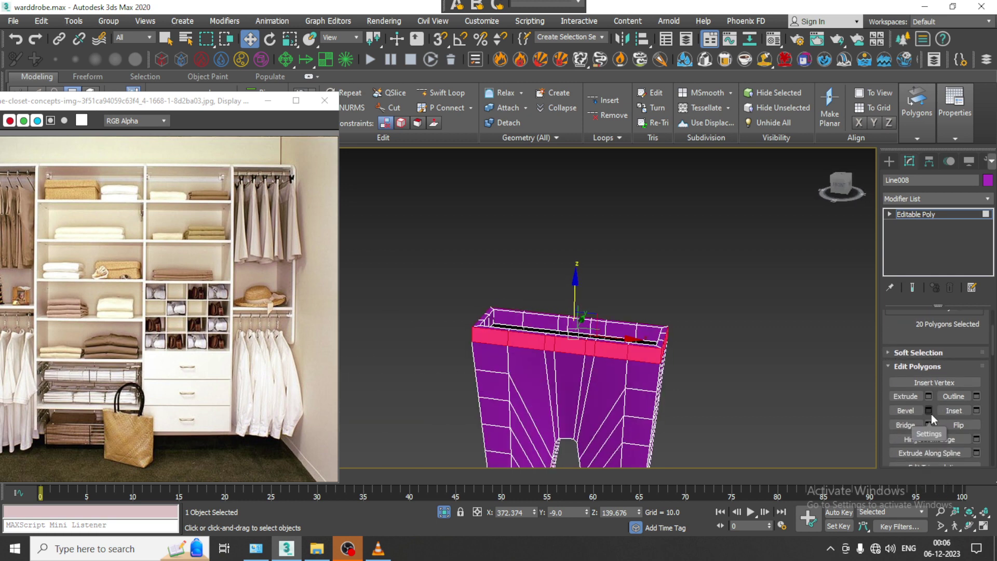
left_click(929, 410)
left_click(460, 315)
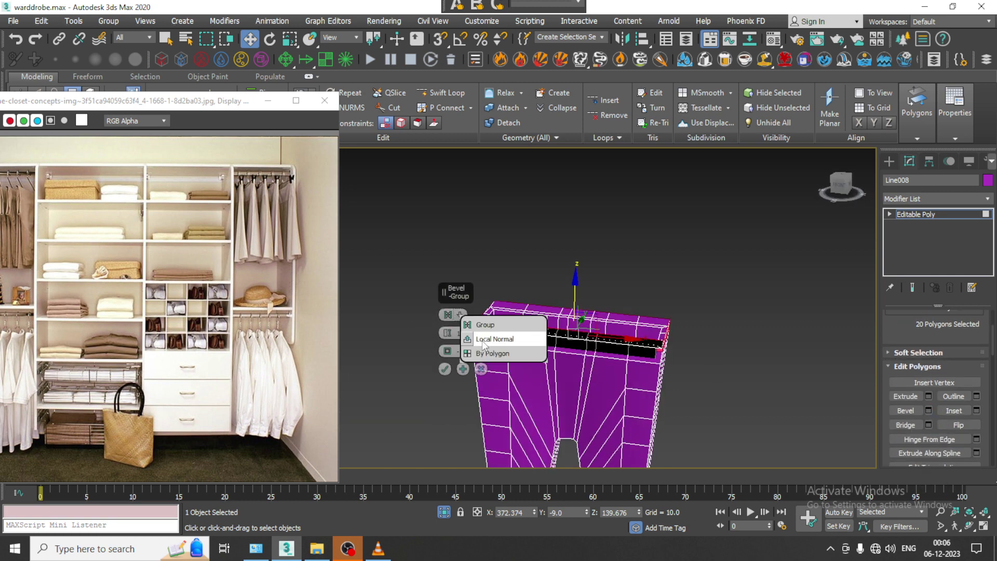
left_click(482, 340)
left_click_drag(449, 353, 471, 378)
left_click(444, 387)
middle_click_drag(499, 374, 551, 358, "alt")
left_click(918, 214)
- Apply a TurboSmooth modifier to the trousers with the bevelled waistband
scroll(617, 331, "down", 4)
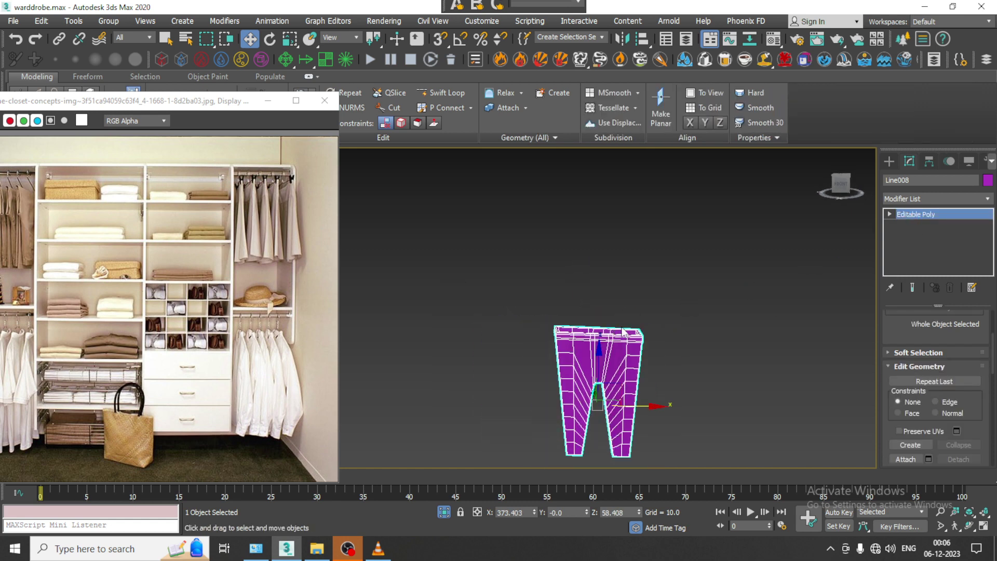
left_click(972, 198)
type("tu")
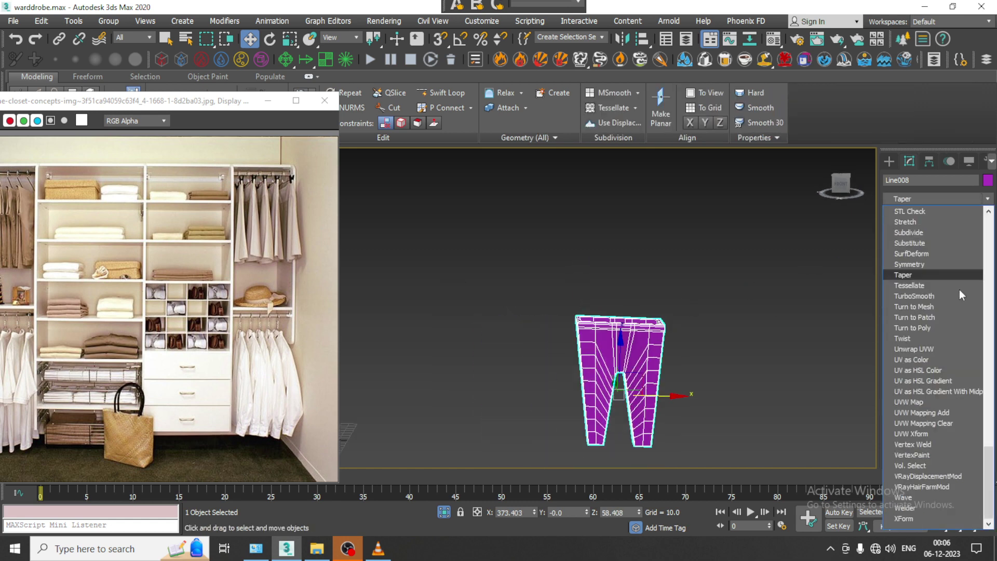
left_click(920, 296)
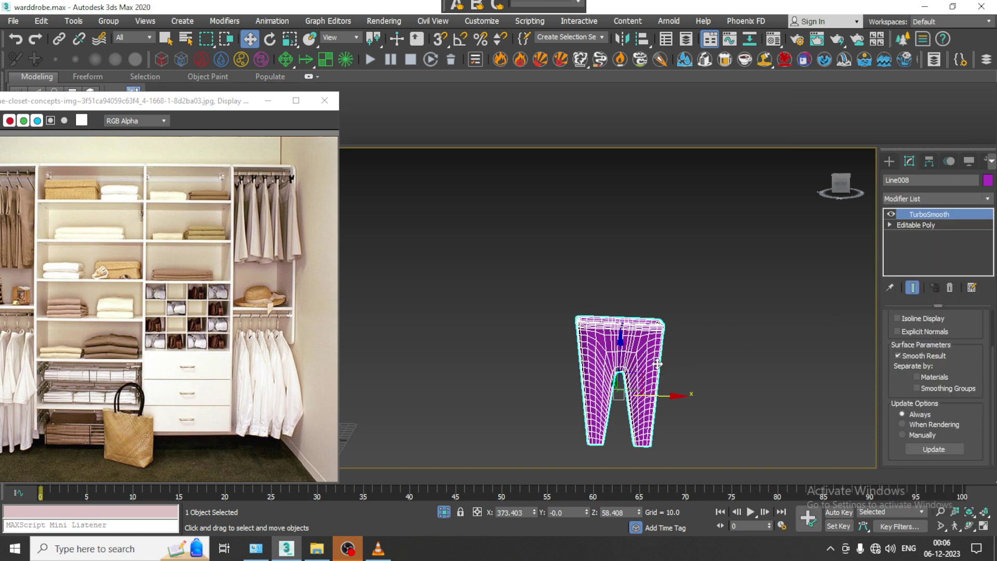
- Bring the hidden bedroom scene back and scale the trousers down to suit the wardrobe compartment
right_click(687, 291)
left_click(703, 186)
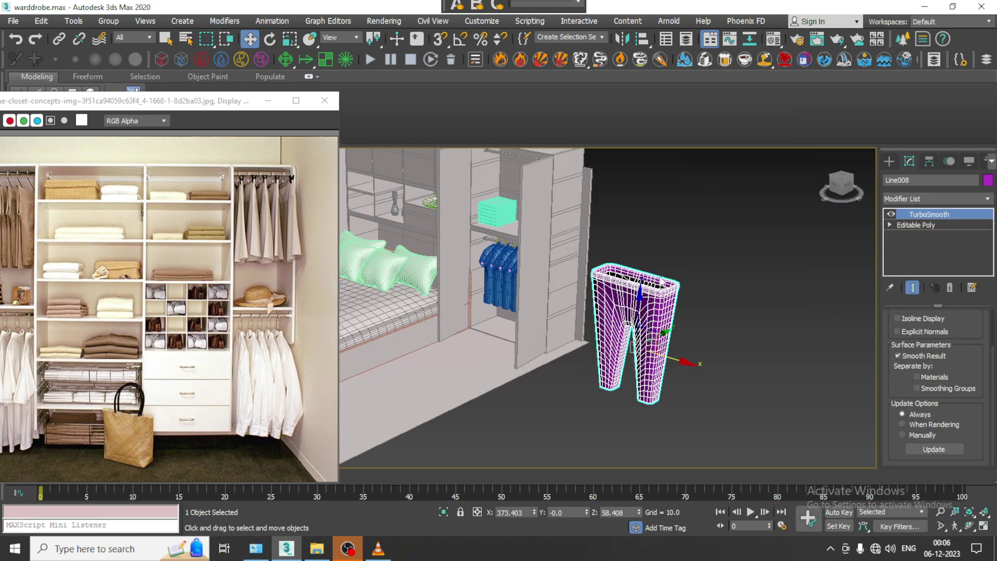
middle_click_drag(604, 291, 670, 296, "alt")
key("r")
left_click_drag(637, 312, 667, 370)
key("ctrl+z")
key("ctrl+z")
left_click_drag(642, 332, 563, 353)
- Rotate the trousers about the vertical axis so they face sideways like the hanging shirts
key("f")
key("e")
scroll(643, 332, "up", 3)
middle_click_drag(644, 331, 701, 316, "alt")
scroll(675, 297, "up", 2)
- Hide the TurboSmooth result and select the waistband vertices at the top of the trousers
left_click(890, 214)
key("f")
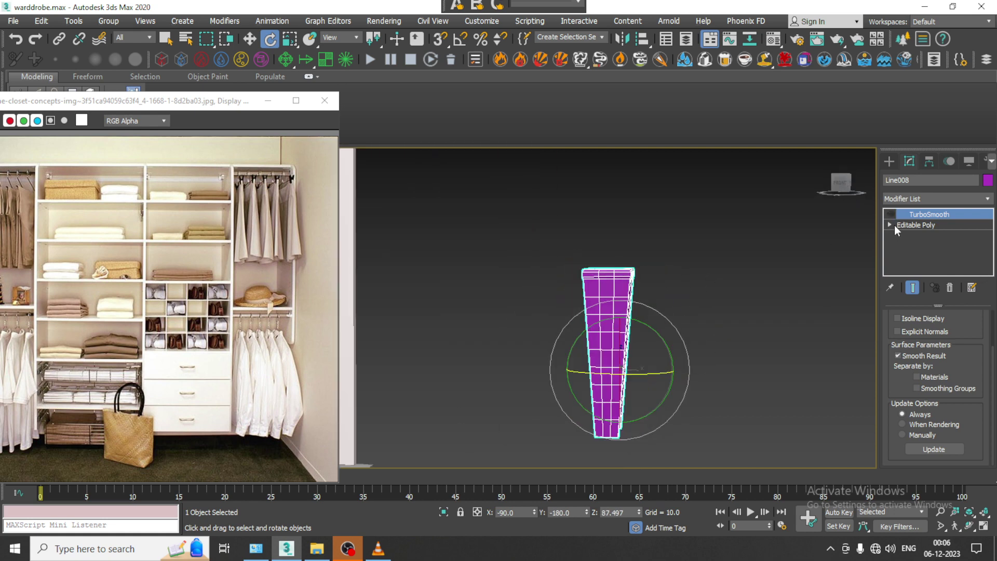
left_click_drag(548, 231, 675, 288)
left_click(643, 283)
- Adjust the selected waistband vertices and scale them inward so the waist tapers narrower than the hips
middle_click_drag(602, 283, 527, 230, "alt")
left_click_drag(712, 290, 712, 291)
middle_click_drag(688, 280, 658, 275, "alt")
key("w")
left_click_drag(678, 279, 682, 282)
middle_click_drag(681, 282, 673, 307, "alt")
key("r")
left_click_drag(682, 287, 664, 287)
middle_click_drag(663, 287, 701, 283, "alt")
key("w")
- Show the TurboSmooth result again and return from vertex editing to the top of the trousers' modifier stack
left_click(939, 216)
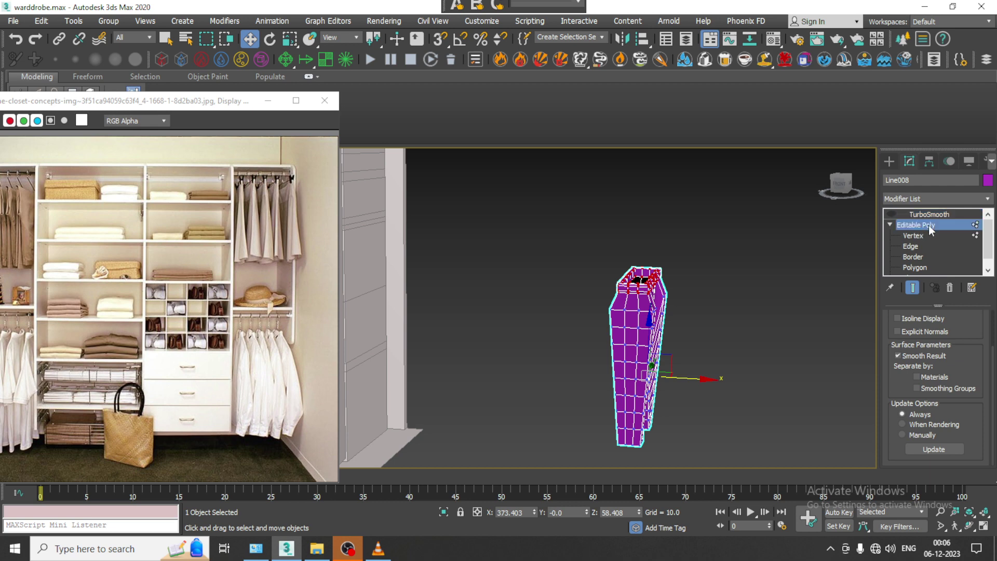
left_click(938, 215)
left_click(891, 214)
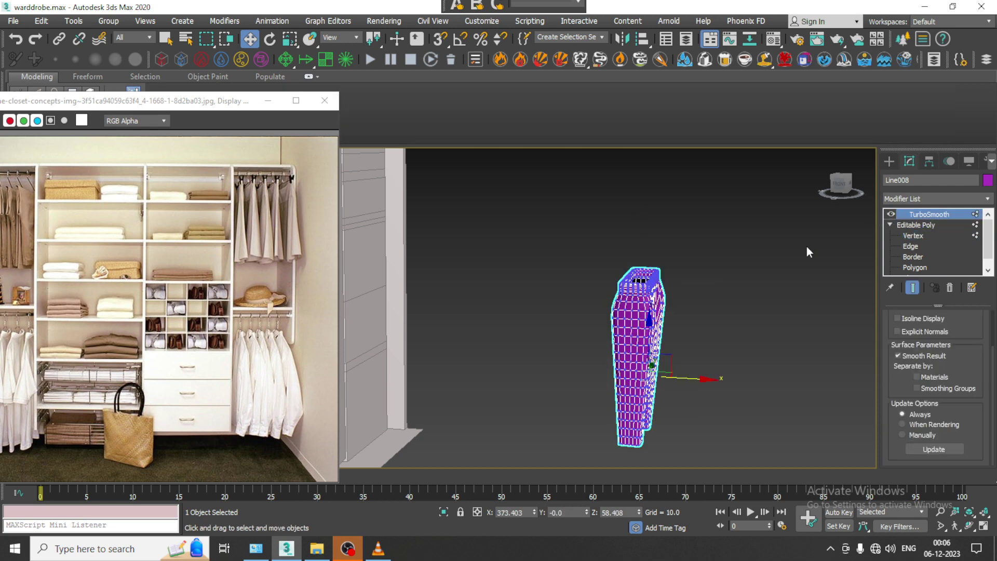
middle_click_drag(870, 233, 711, 296, "alt")
key("1")
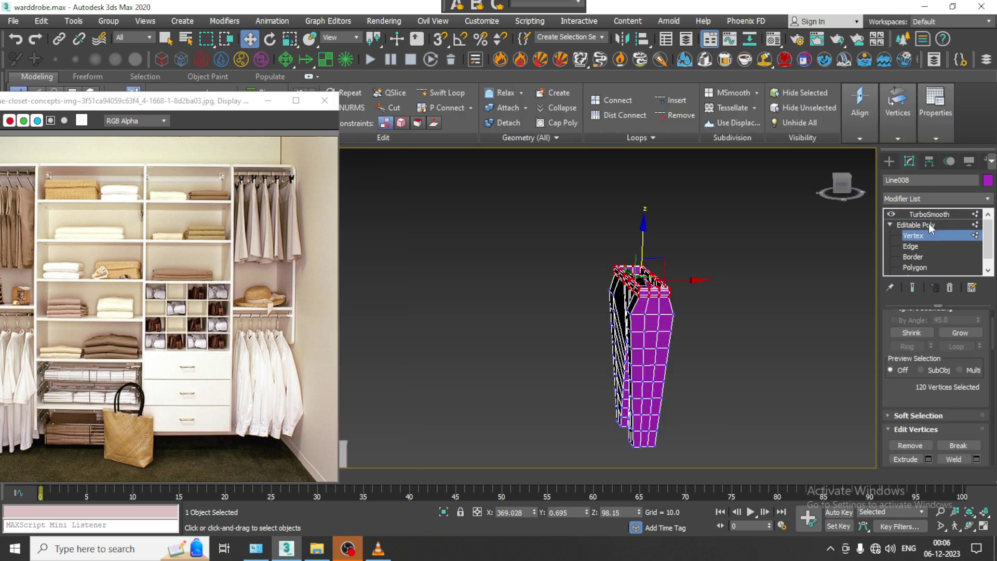
left_click(930, 214)
scroll(686, 326, "down", 5)
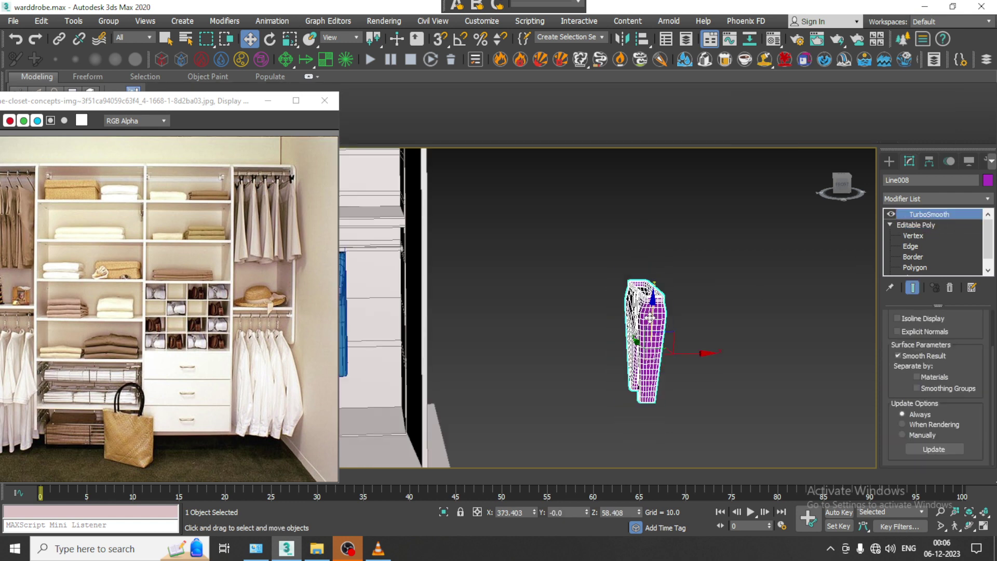
- Move the trousers into the wardrobe's upper hanging compartment above the shirts, at about X 163, Y 61, Z 186
left_click_drag(599, 330, 551, 345)
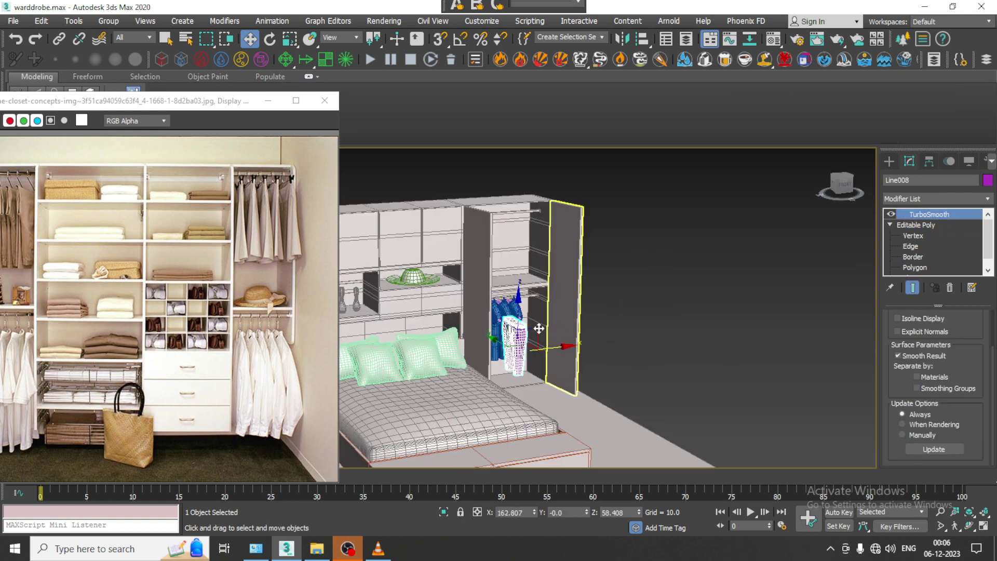
left_click_drag(520, 316, 520, 260)
middle_click_drag(521, 262, 545, 284, "alt")
scroll(546, 284, "up", 6)
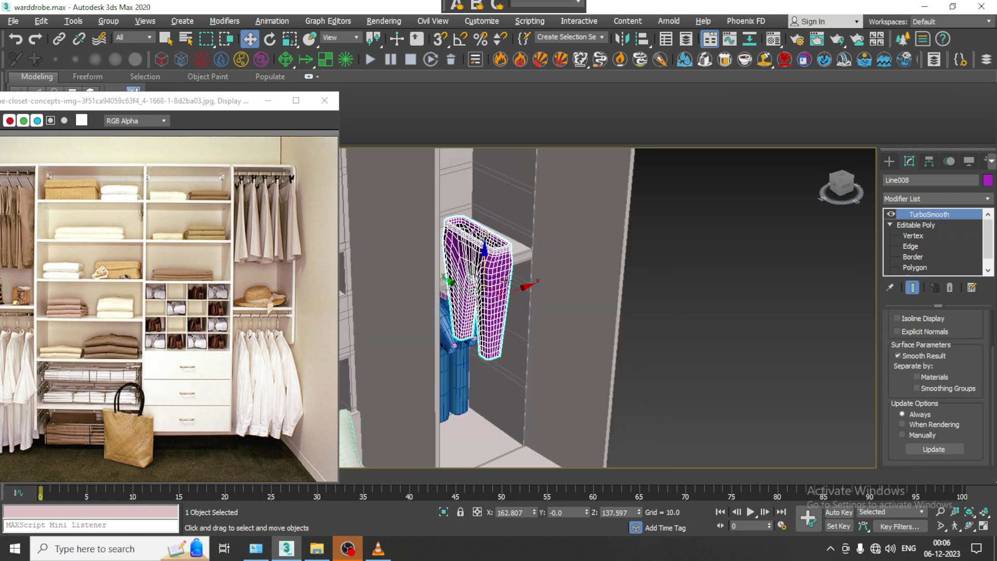
left_click_drag(467, 282, 431, 231)
middle_click_drag(522, 308, 491, 280, "alt")
left_click_drag(490, 281, 488, 191)
- Select one shirt's hanger with its hook and copy both up to the trousers below the upper rail
middle_click_drag(463, 288, 482, 338, "alt")
scroll(482, 338, "up", 2)
left_click(481, 340)
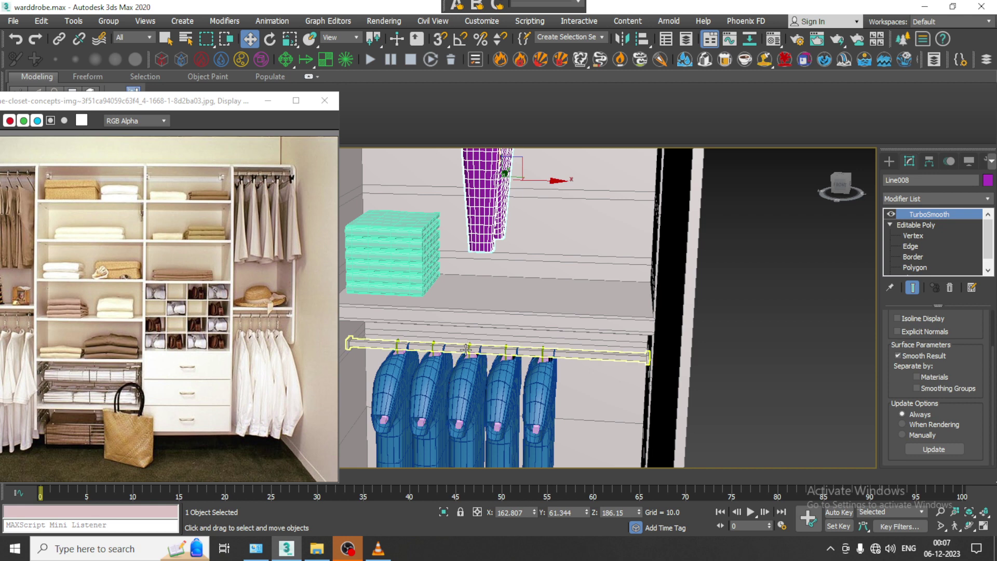
scroll(473, 333, "up", 5)
left_click(472, 340)
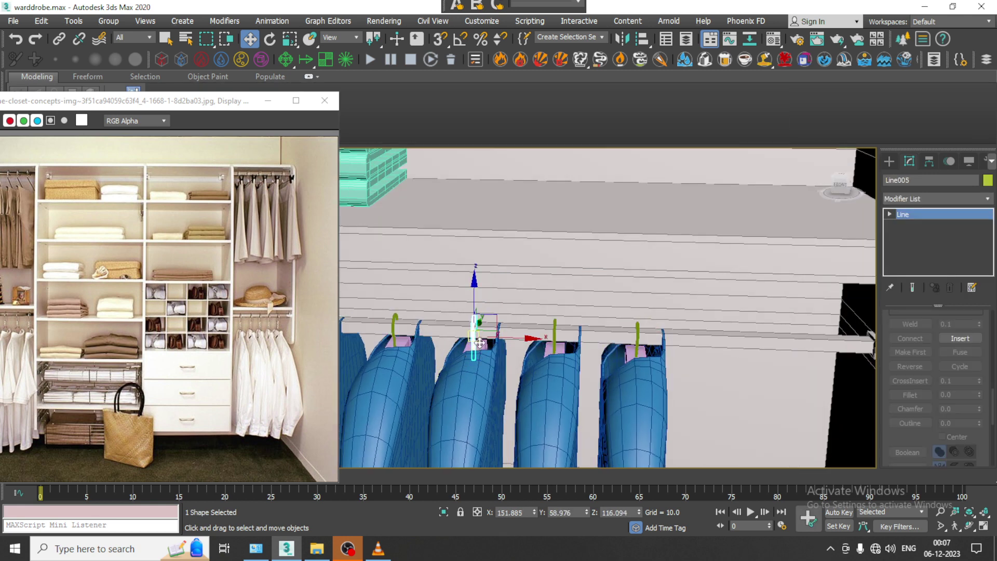
left_click(478, 344, "ctrl")
scroll(478, 345, "down", 5)
left_click_drag(478, 357, 503, 91, "shift")
left_click(505, 330)
- Add the trousers to the copied hanger and hook selection, isolate the three objects, and clear the selection
scroll(470, 367, "up", 5)
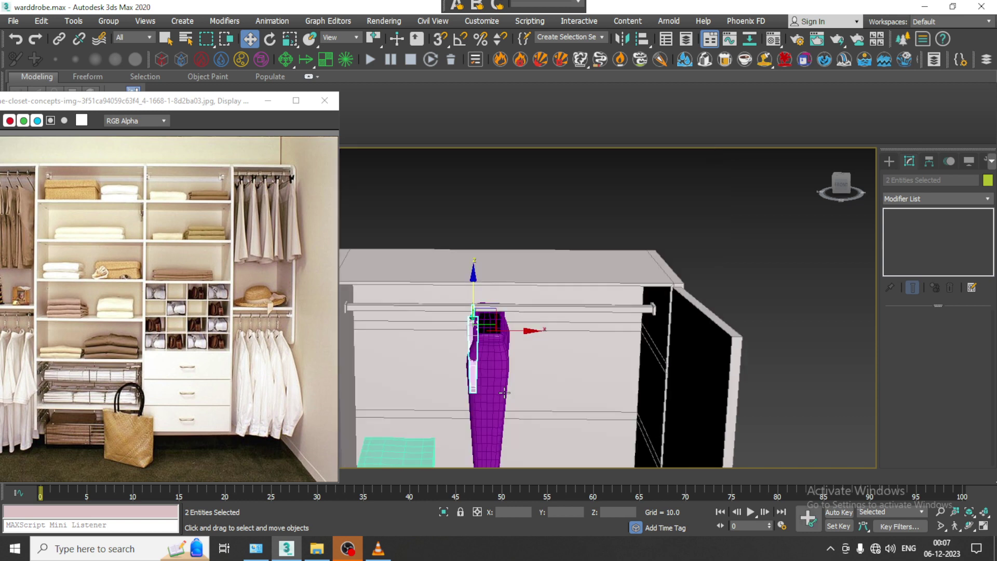
left_click(485, 383, "ctrl")
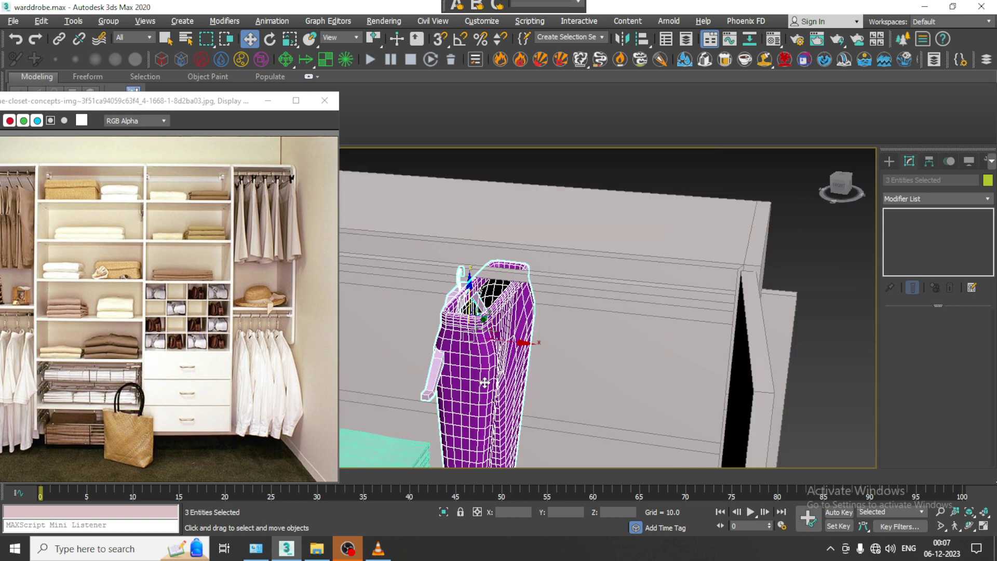
key("alt+q")
middle_click_drag(485, 383, 613, 365, "alt")
left_click(548, 327)
scroll(496, 347, "up", 3)
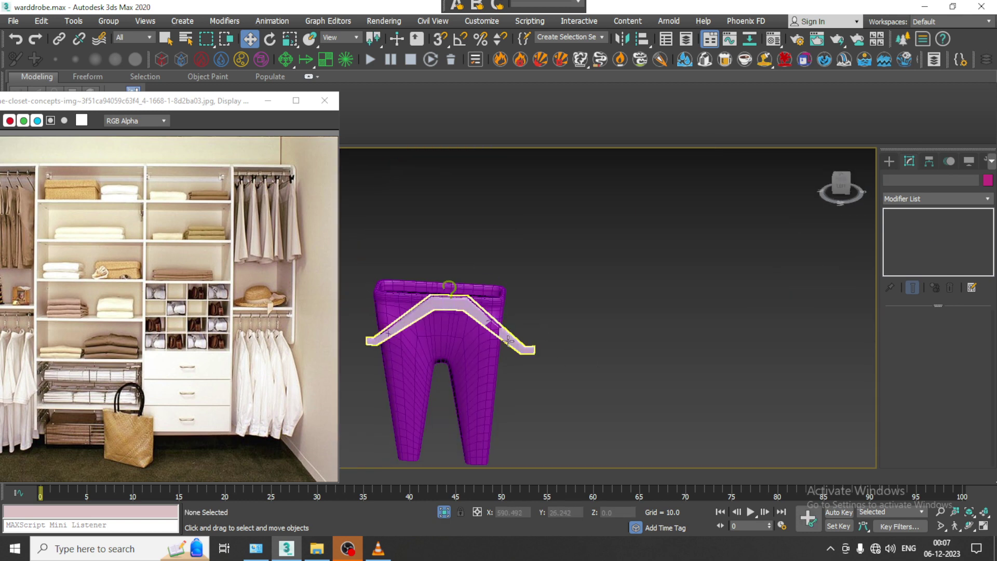
- Scale the copied hanger and hook down together and raise them to the waistband's height
left_click(507, 340)
left_click(449, 287, "ctrl")
key("r")
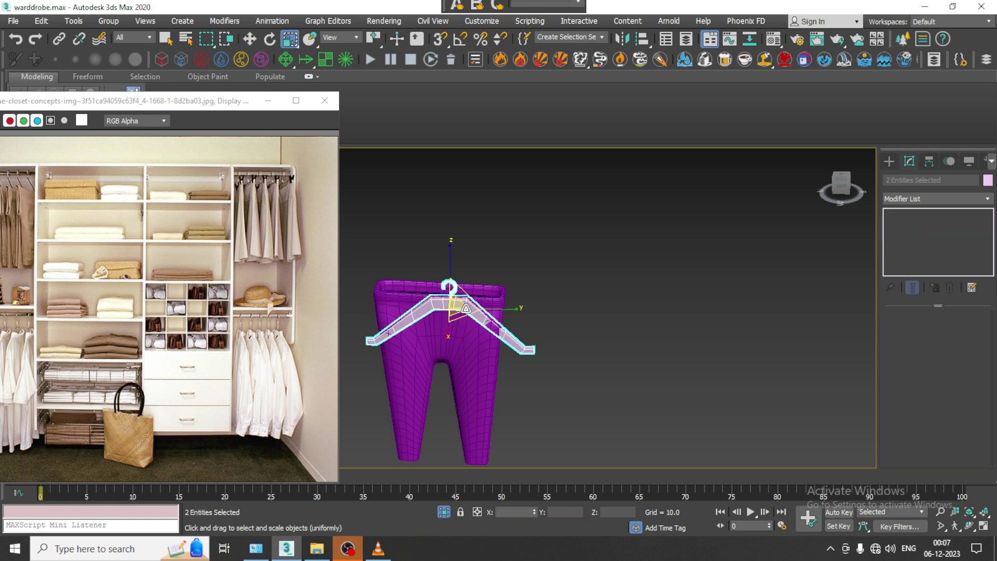
left_click_drag(459, 306, 472, 340)
key("w")
left_click_drag(432, 306, 435, 272)
- Move the hanger and hook inside the waist opening and centre them across the trousers
middle_click_drag(436, 273, 412, 309, "alt")
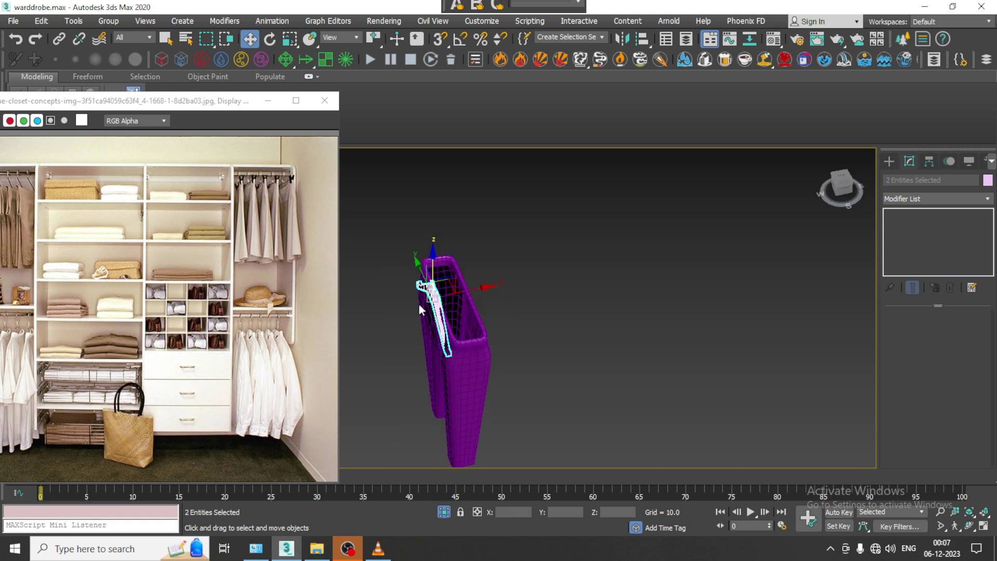
left_click_drag(475, 289, 483, 282)
middle_click_drag(483, 283, 530, 272, "alt")
left_click_drag(410, 294, 416, 294)
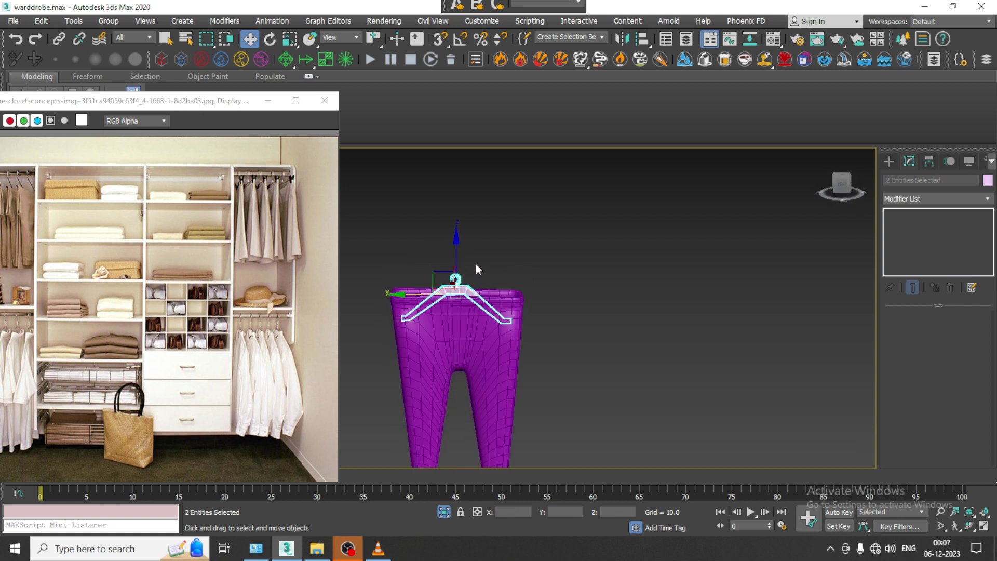
- Enlarge the hanger and hook uniformly to 110% and exit isolation to bring back the wardrobe
key("r")
left_click_drag(457, 257, 447, 277)
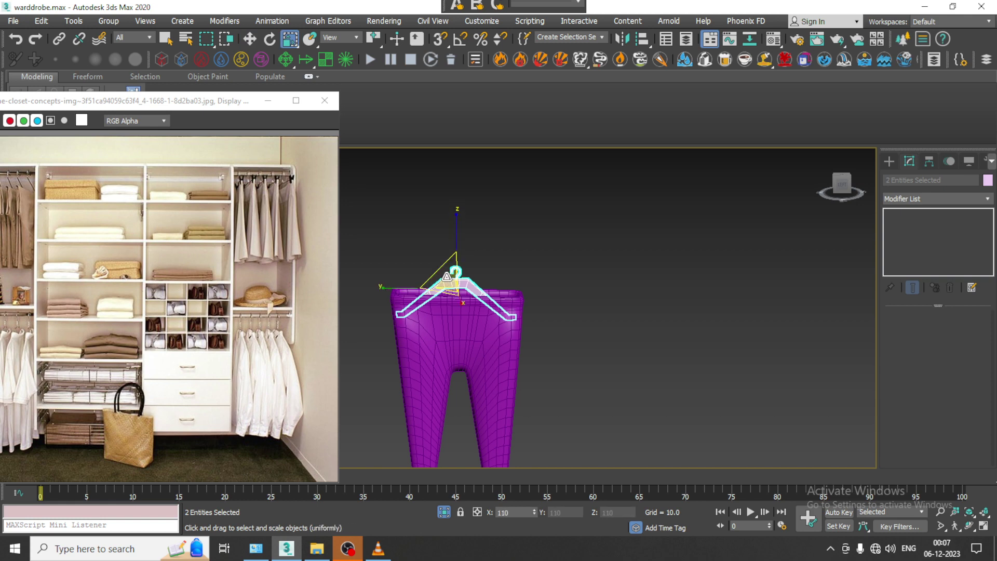
key("w")
middle_click_drag(449, 276, 561, 267, "alt")
right_click(529, 270)
left_click(568, 164)
- Select only the trousers in the wardrobe and scale them thinner along the rail's direction
left_click(512, 360, "ctrl")
scroll(512, 360, "down", 2)
middle_click_drag(512, 360, 493, 379, "alt")
scroll(541, 300, "up", 4)
scroll(509, 311, "down", 2)
left_click(439, 338)
middle_click_drag(493, 379, 502, 305)
scroll(547, 287, "down", 6)
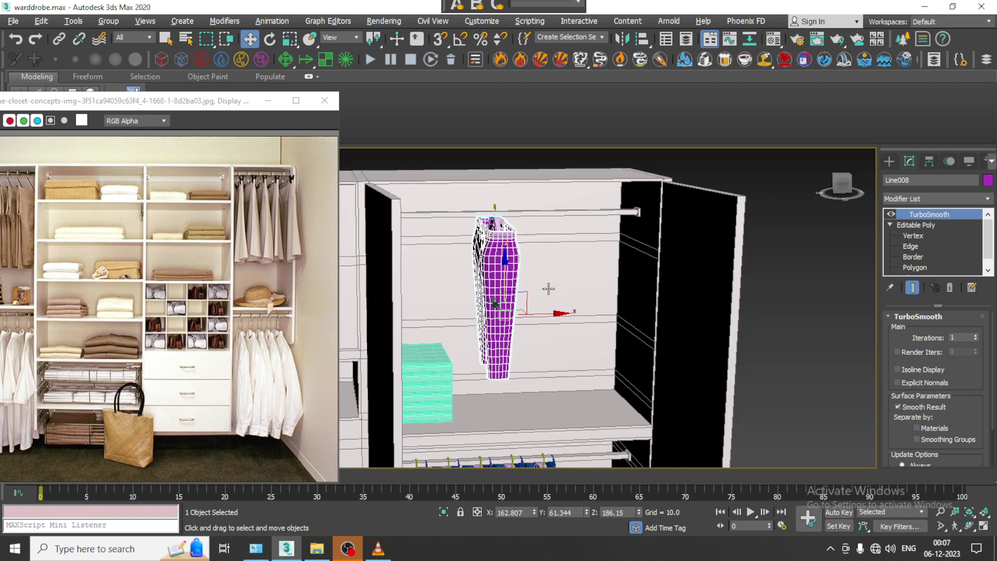
scroll(523, 326, "down", 3)
scroll(577, 301, "up", 5)
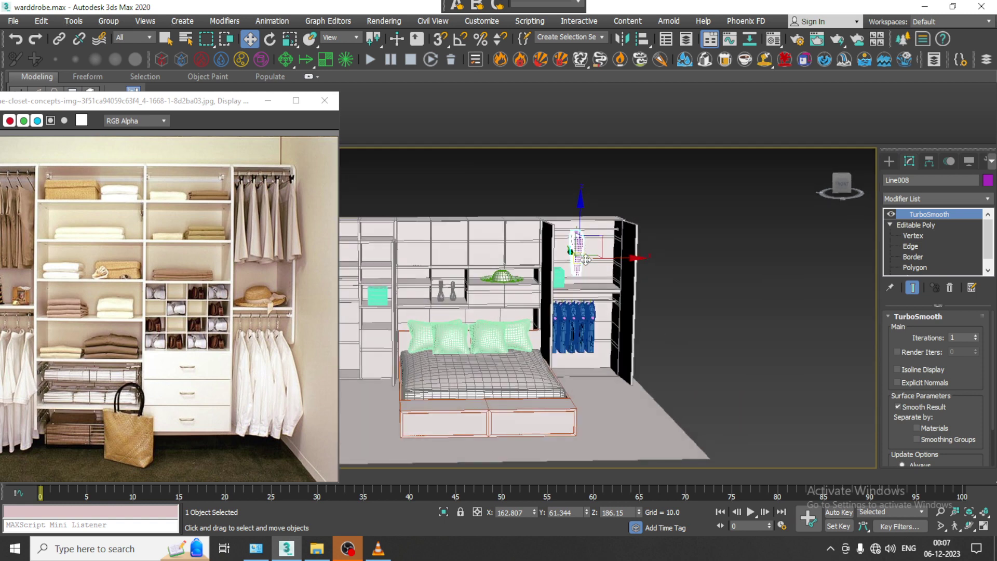
scroll(586, 296, "up", 4)
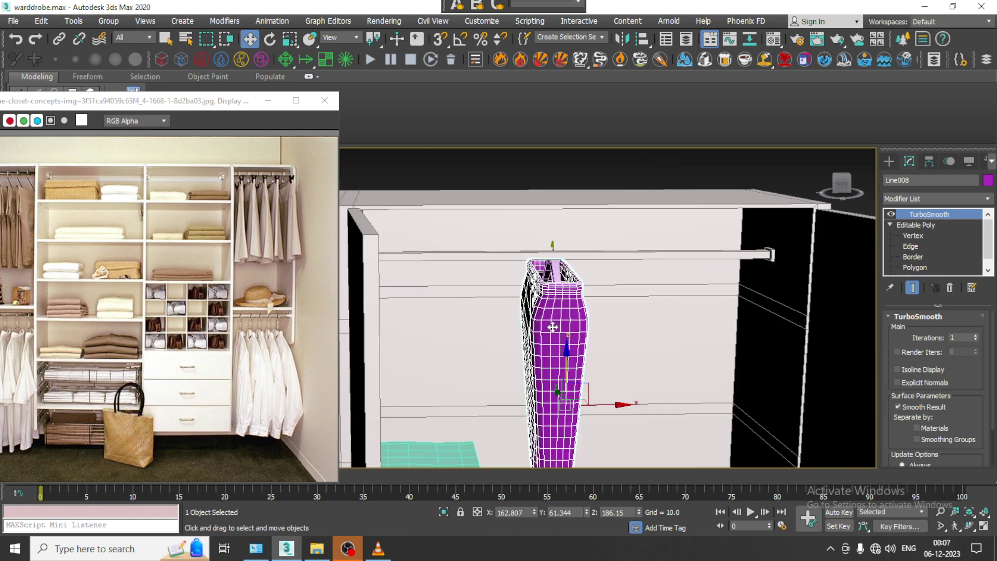
key("r")
left_click_drag(503, 405, 517, 405)
- Select the trousers with their hanger and hook and make 3 copies spaced along the upper rail
middle_click_drag(517, 405, 551, 403, "alt")
left_click(556, 271, "ctrl")
left_click(552, 245, "ctrl")
mouse_move(601, 281)
middle_mouse_down("alt")
mouse_move(562, 251)
mouse_move(554, 256)
mouse_move(551, 288)
mouse_move(577, 315)
mouse_move(525, 334)
mouse_move(537, 338)
mouse_move(486, 301)
mouse_move(565, 313)
mouse_move(566, 324)
mouse_move(655, 332)
mouse_move(719, 323)
mouse_move(725, 310)
mouse_move(677, 330)
mouse_move(597, 273)
middle_mouse_up("alt")
mouse_move(588, 273)
left_mouse_down()
mouse_move(561, 271)
mouse_move(593, 271)
left_mouse_up()
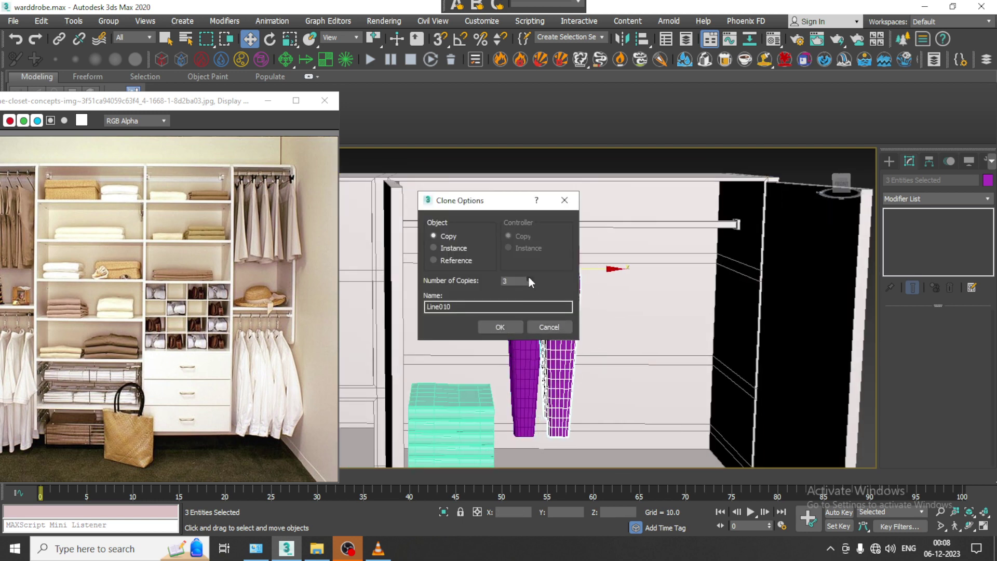
left_click(505, 325)
- Move the reference image aside and examine the whole wardrobe with the wireframe edges hidden and shown
scroll(611, 295, "down", 5)
middle_click_drag(610, 295, 671, 222)
left_click_drag(219, 107, 104, 85)
middle_click_drag(495, 287, 432, 291, "alt")
middle_click_drag(431, 290, 527, 286, "alt")
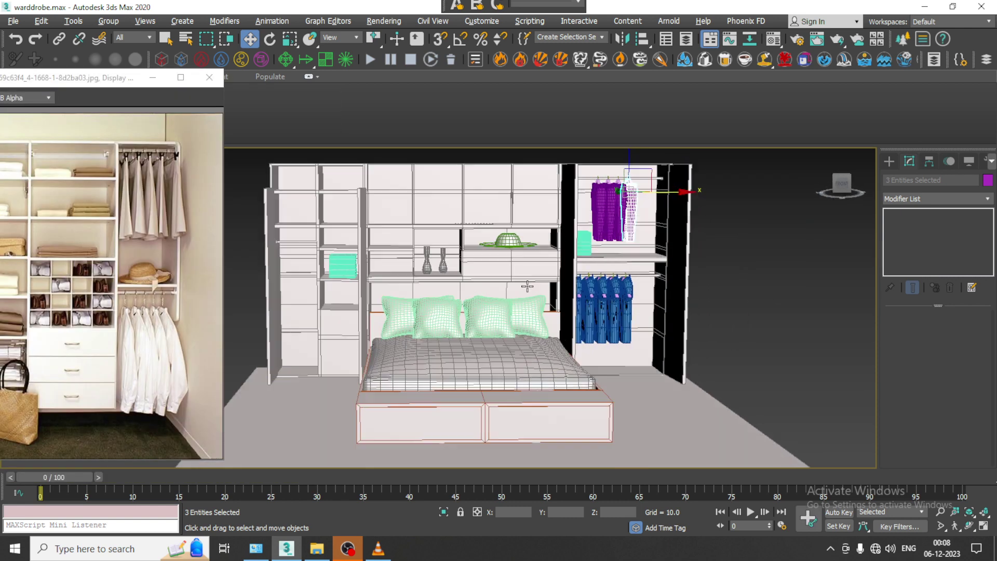
left_click(744, 254)
middle_click_drag(655, 294, 666, 293, "alt")
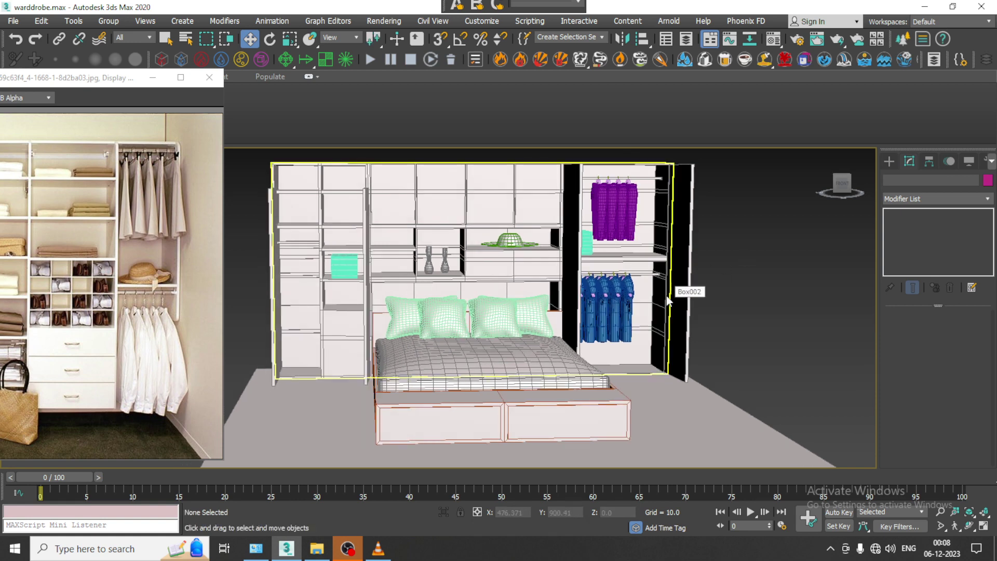
key("F4")
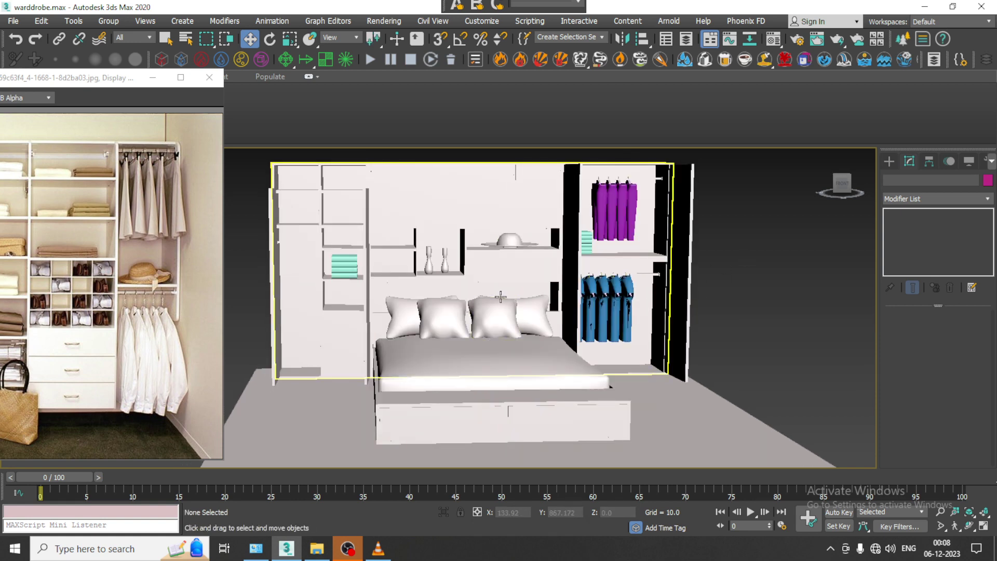
key("F4")
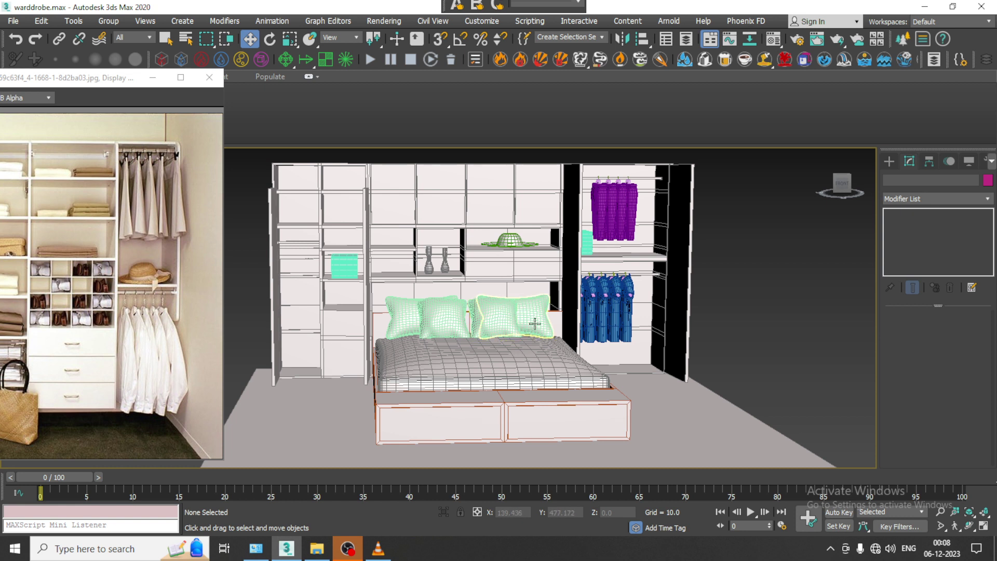